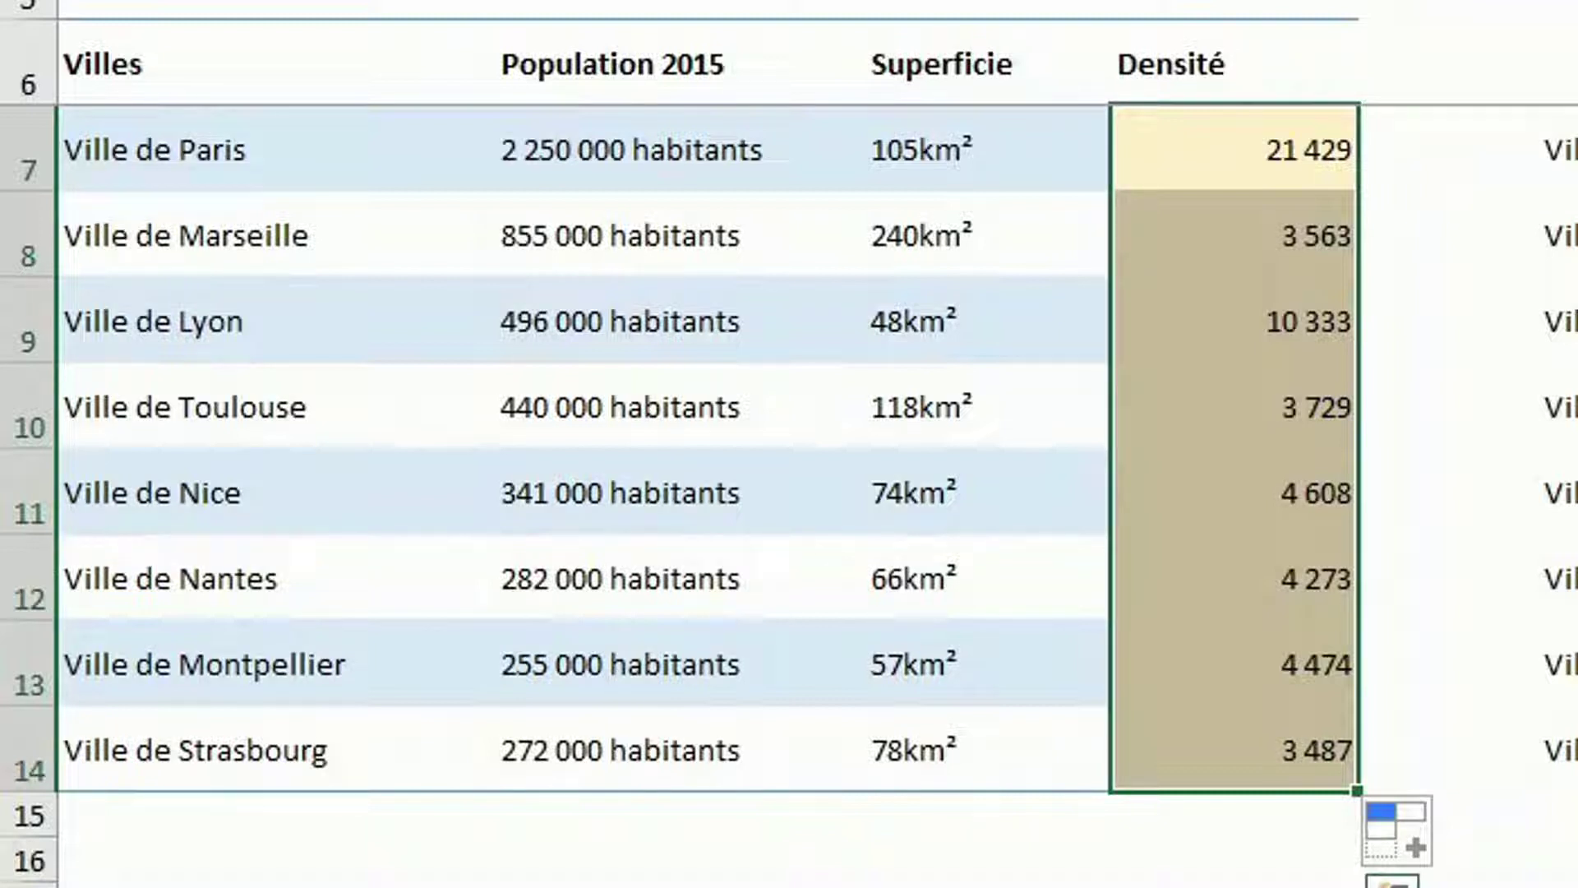
click(1248, 138)
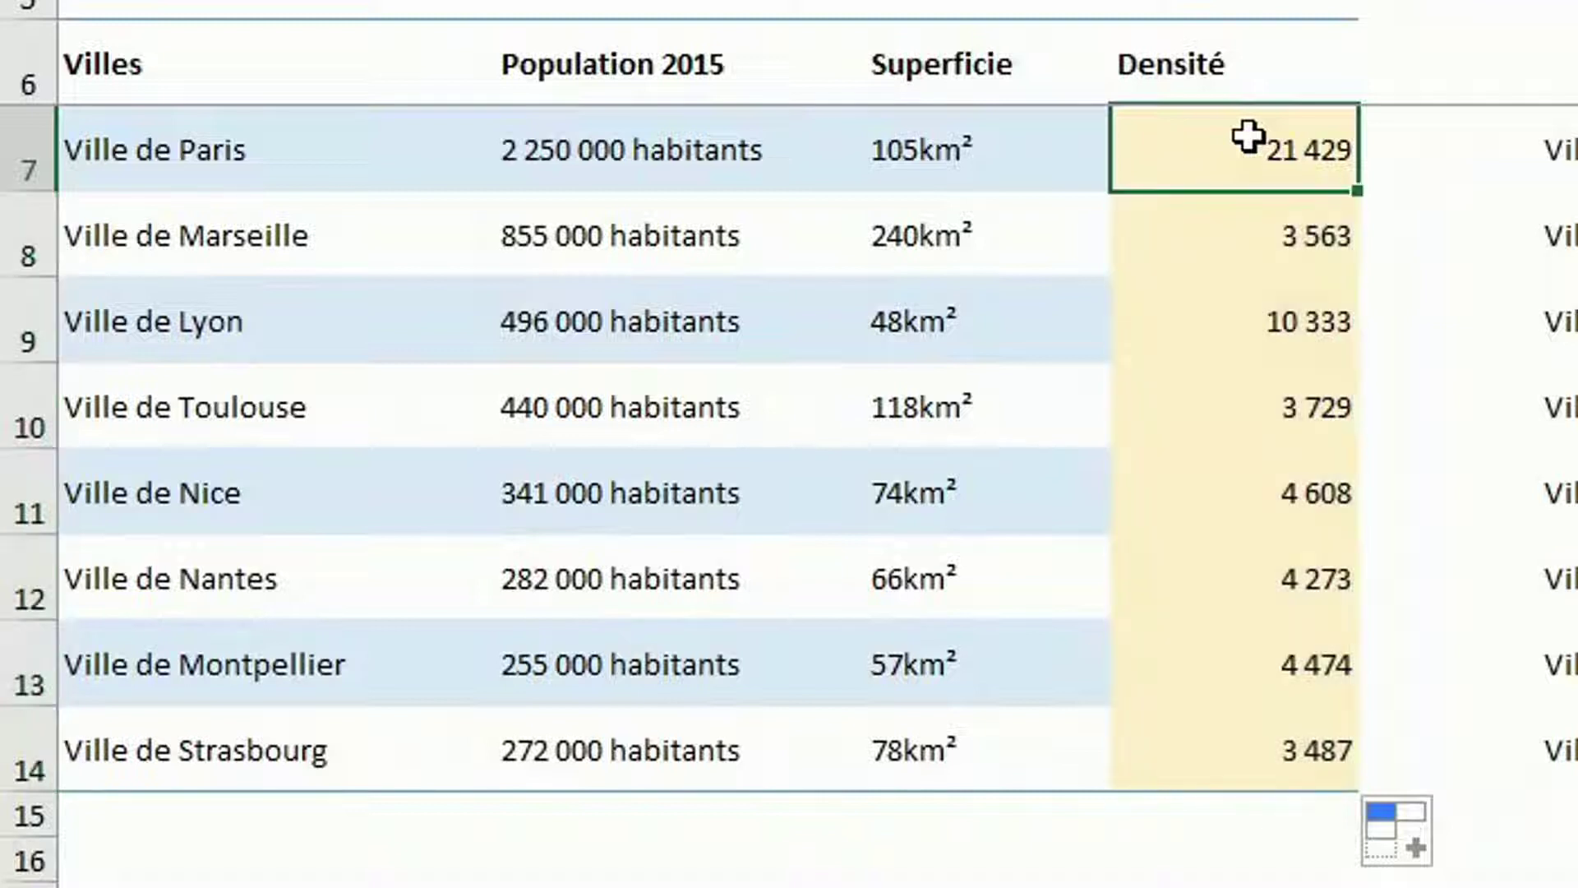
click(770, 179)
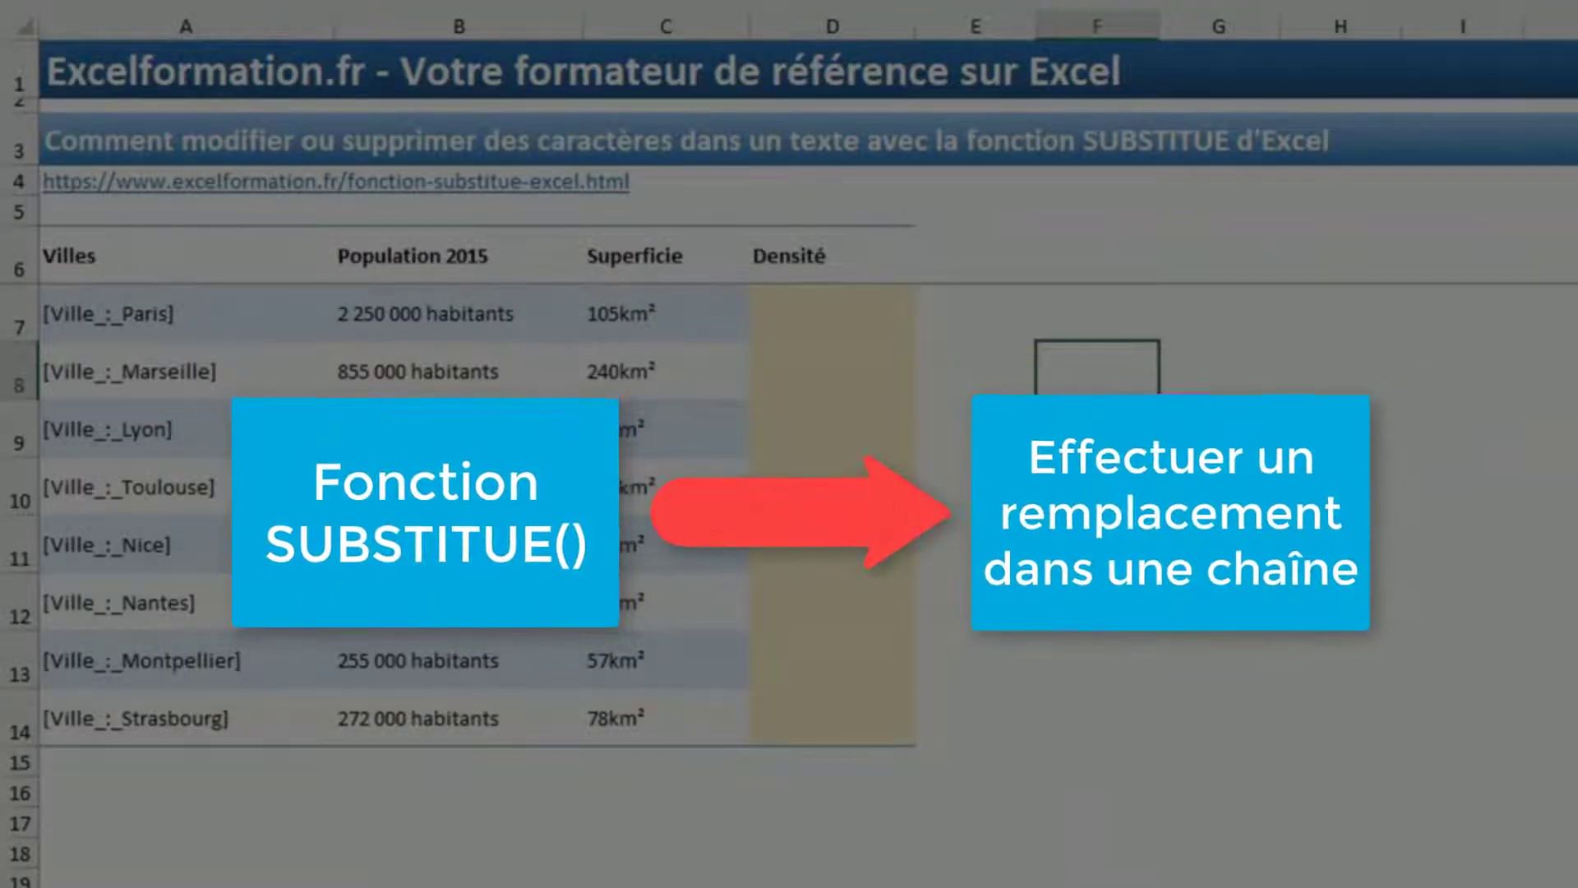
Step: Start a SUBSTITUE formula in cell F8, open its function arguments dialog to review the arguments, and cancel without entering any
text(=s)
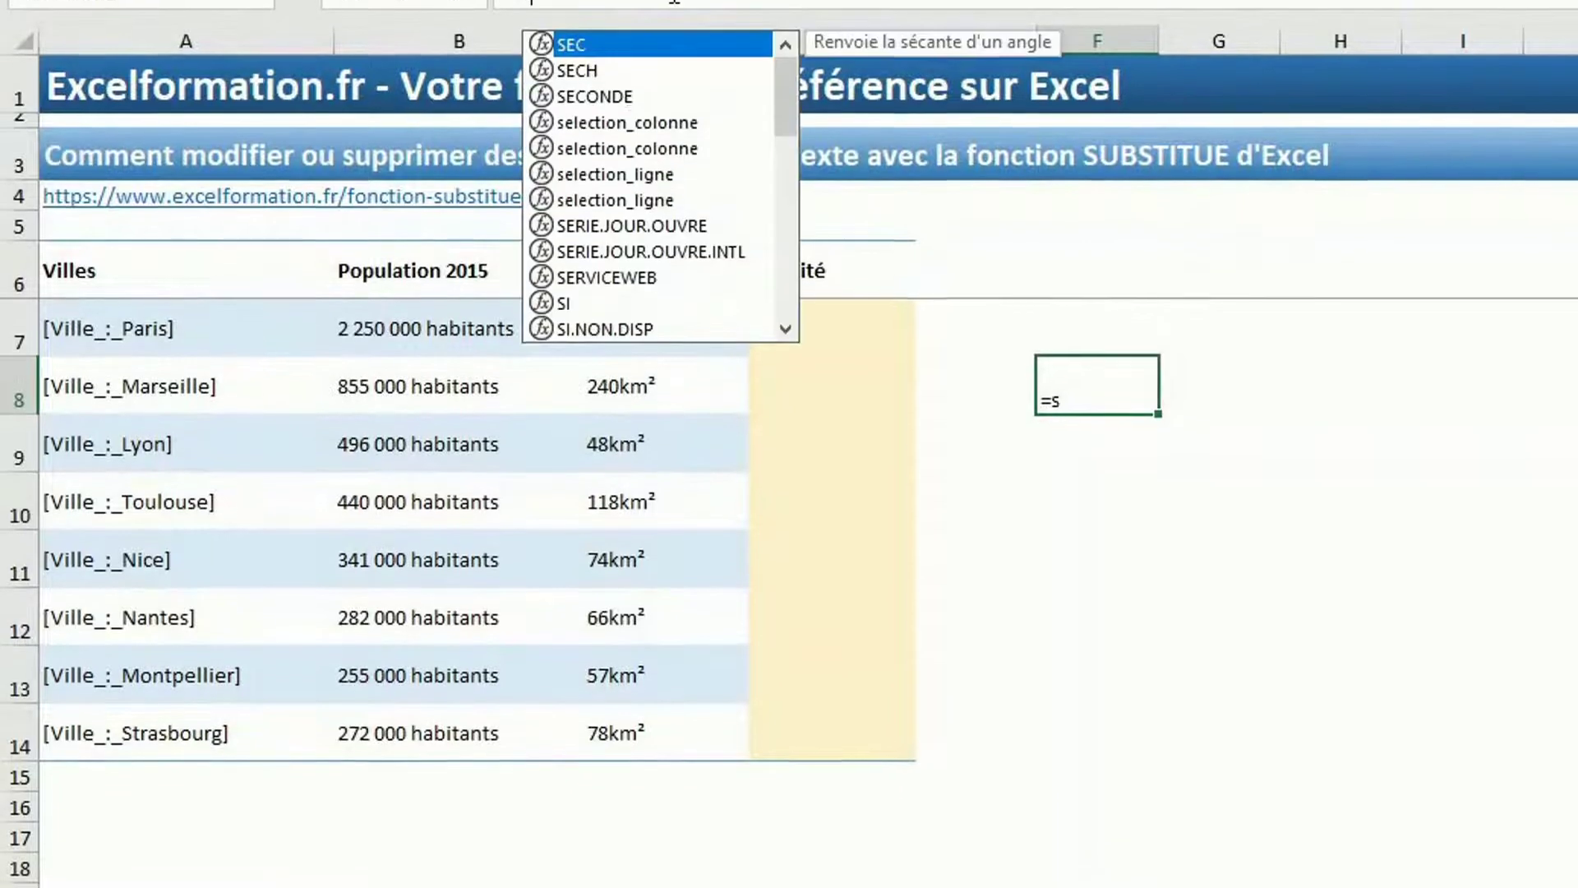
text(ub)
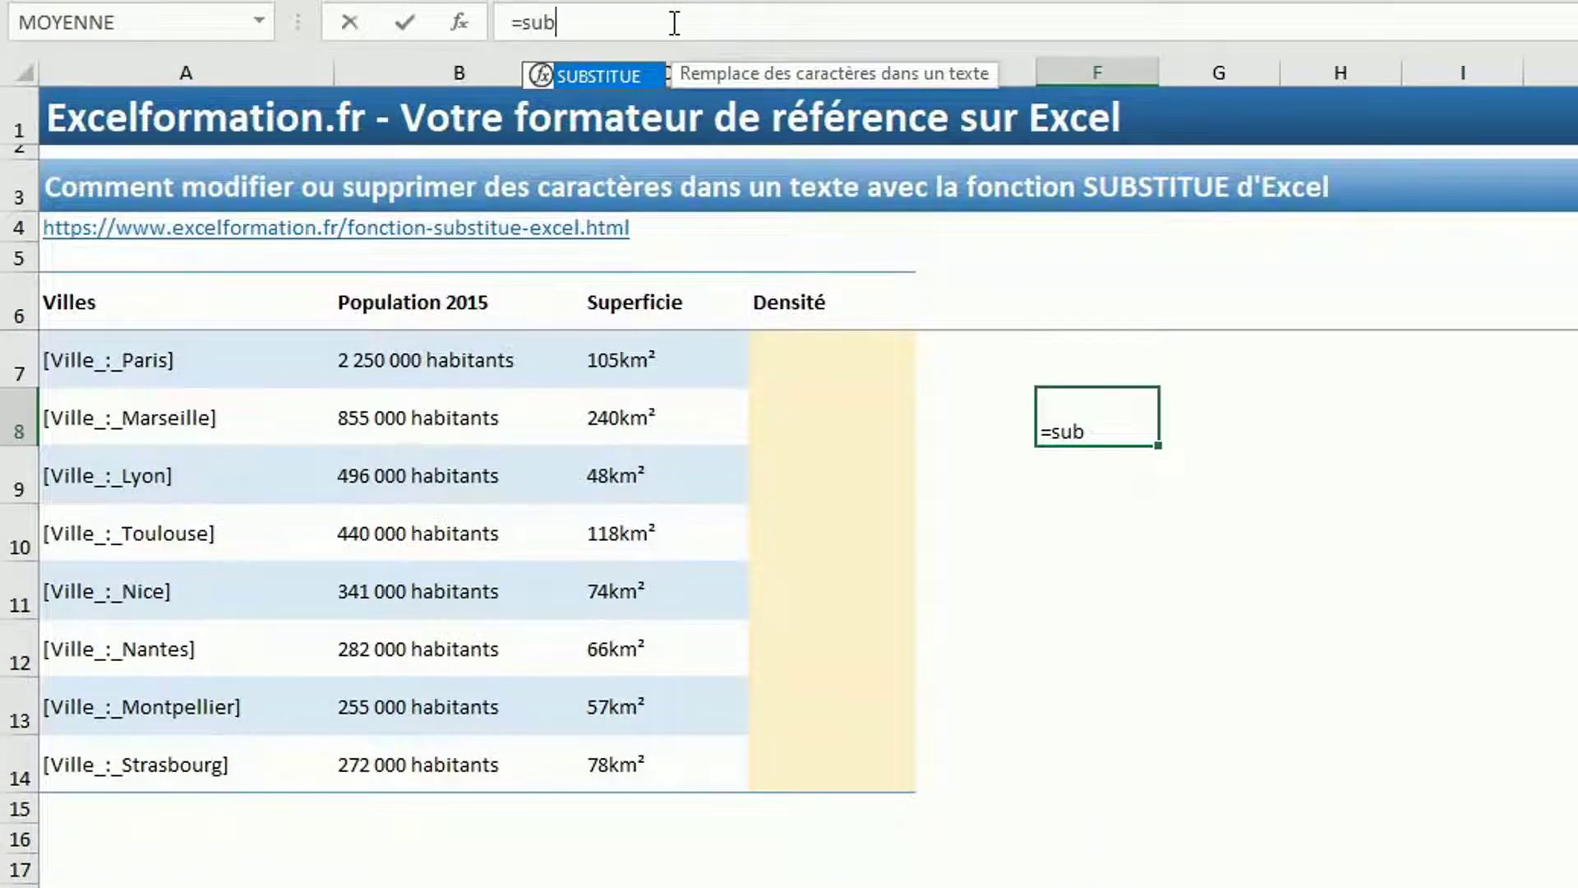
key(Tab)
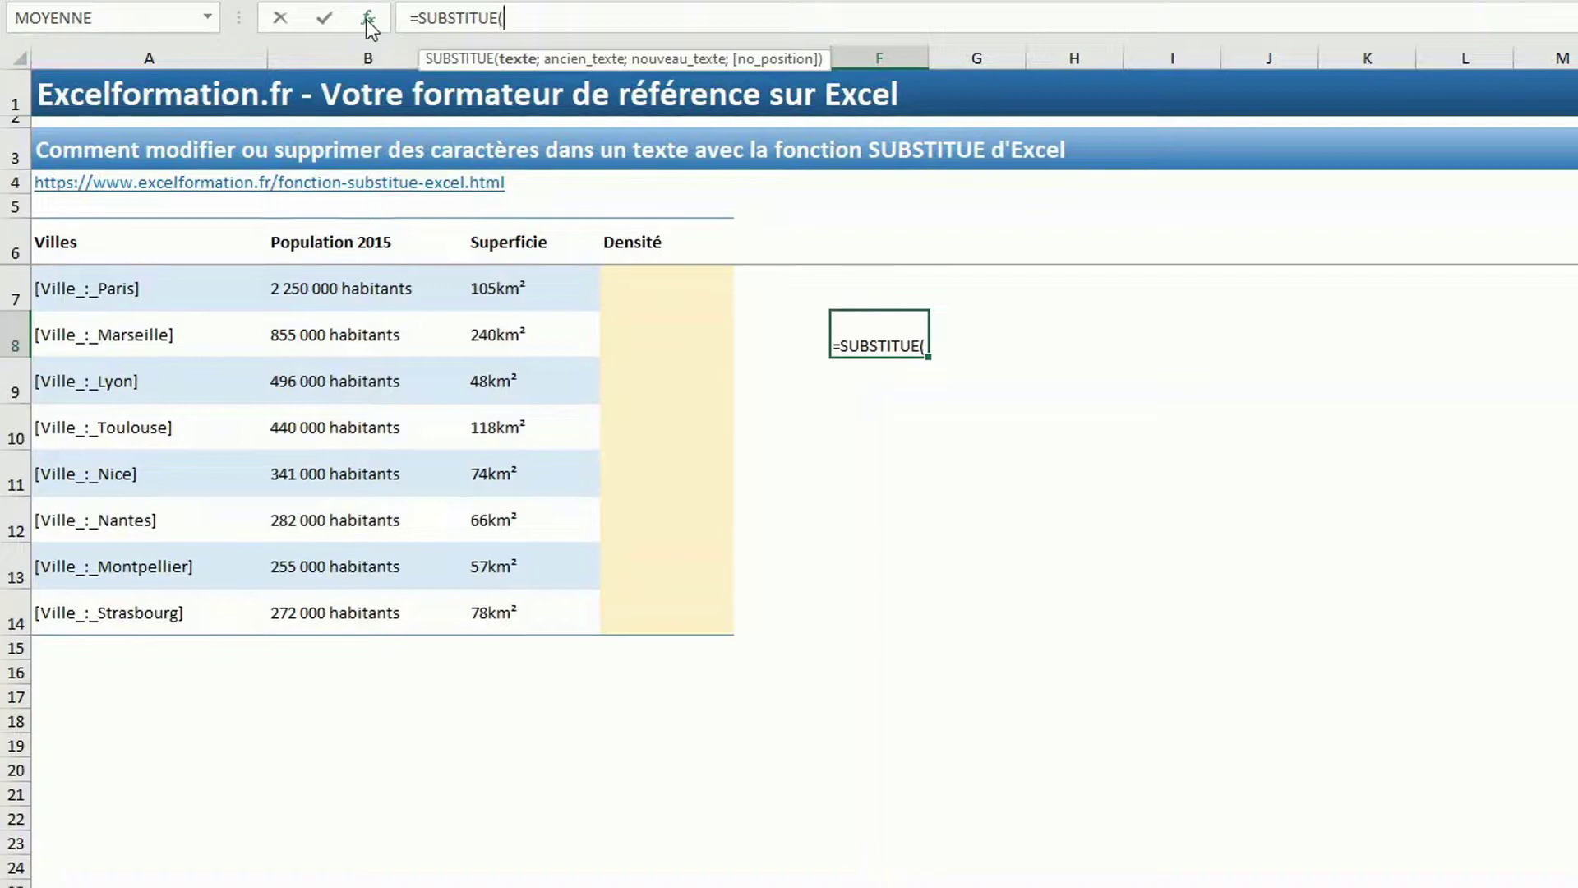
click(456, 22)
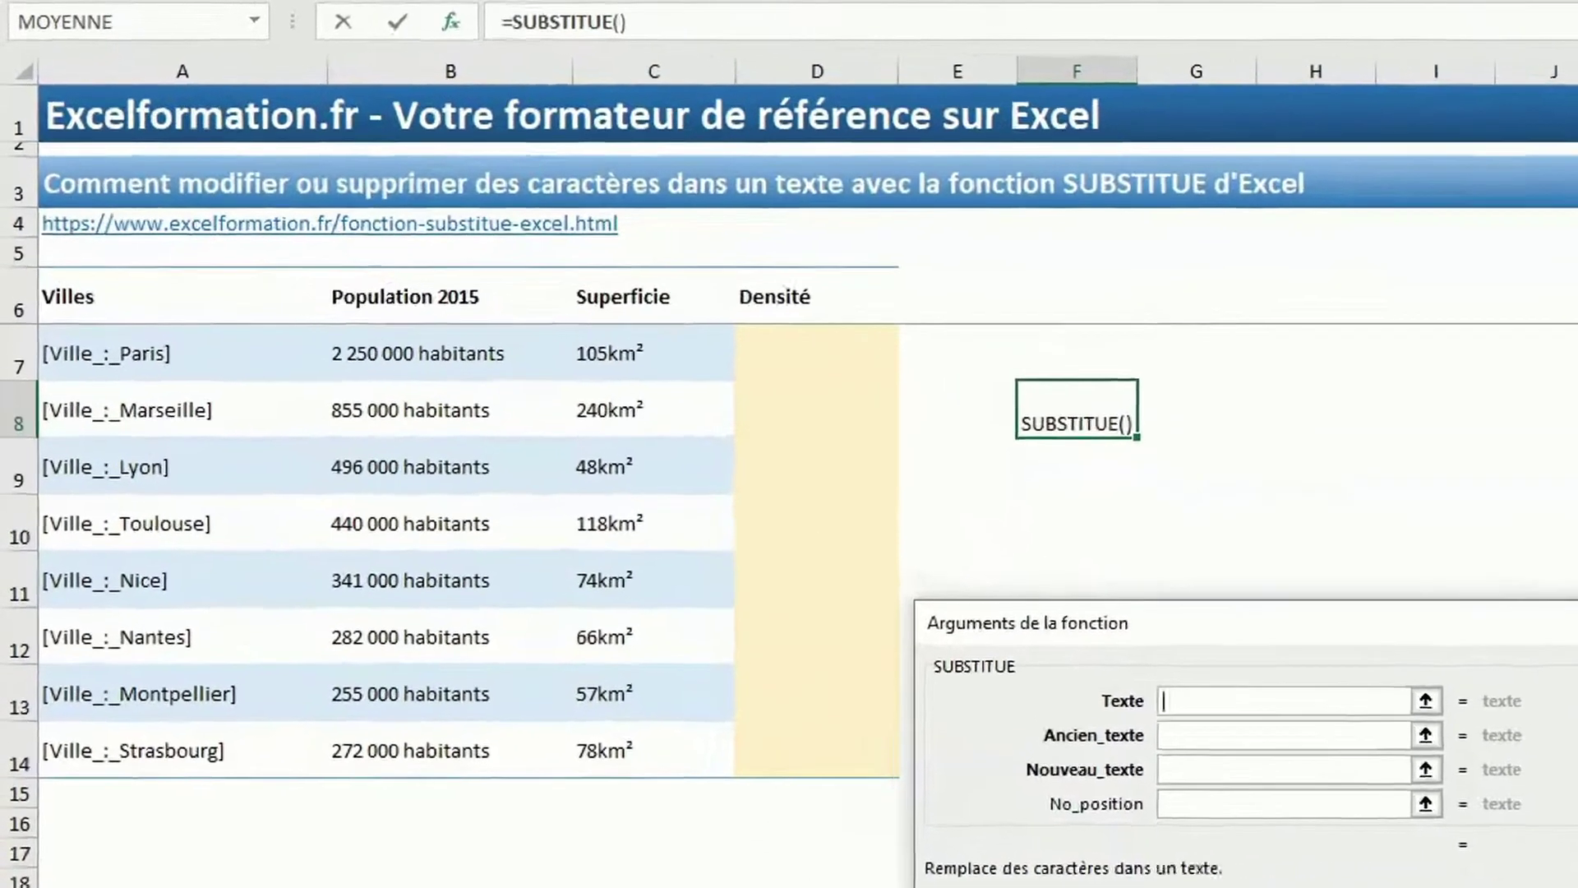
click(1574, 623)
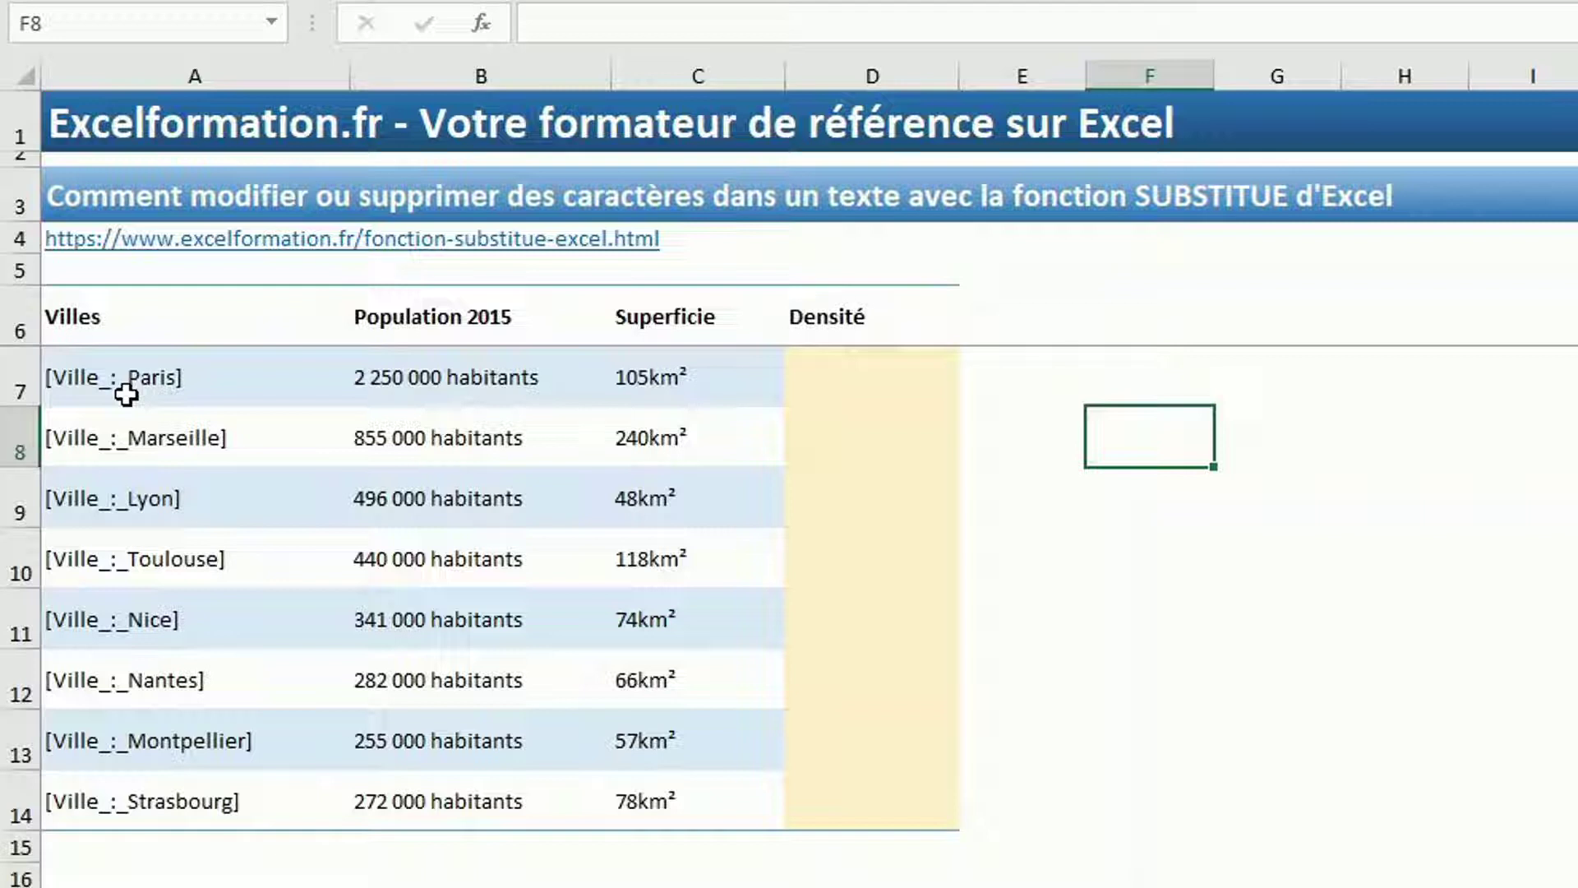
Step: Enter =SUBSTITUE(A7;"_";" ") in cell F7 to replace underscores with spaces, and fill the formula down to F14
click(1189, 378)
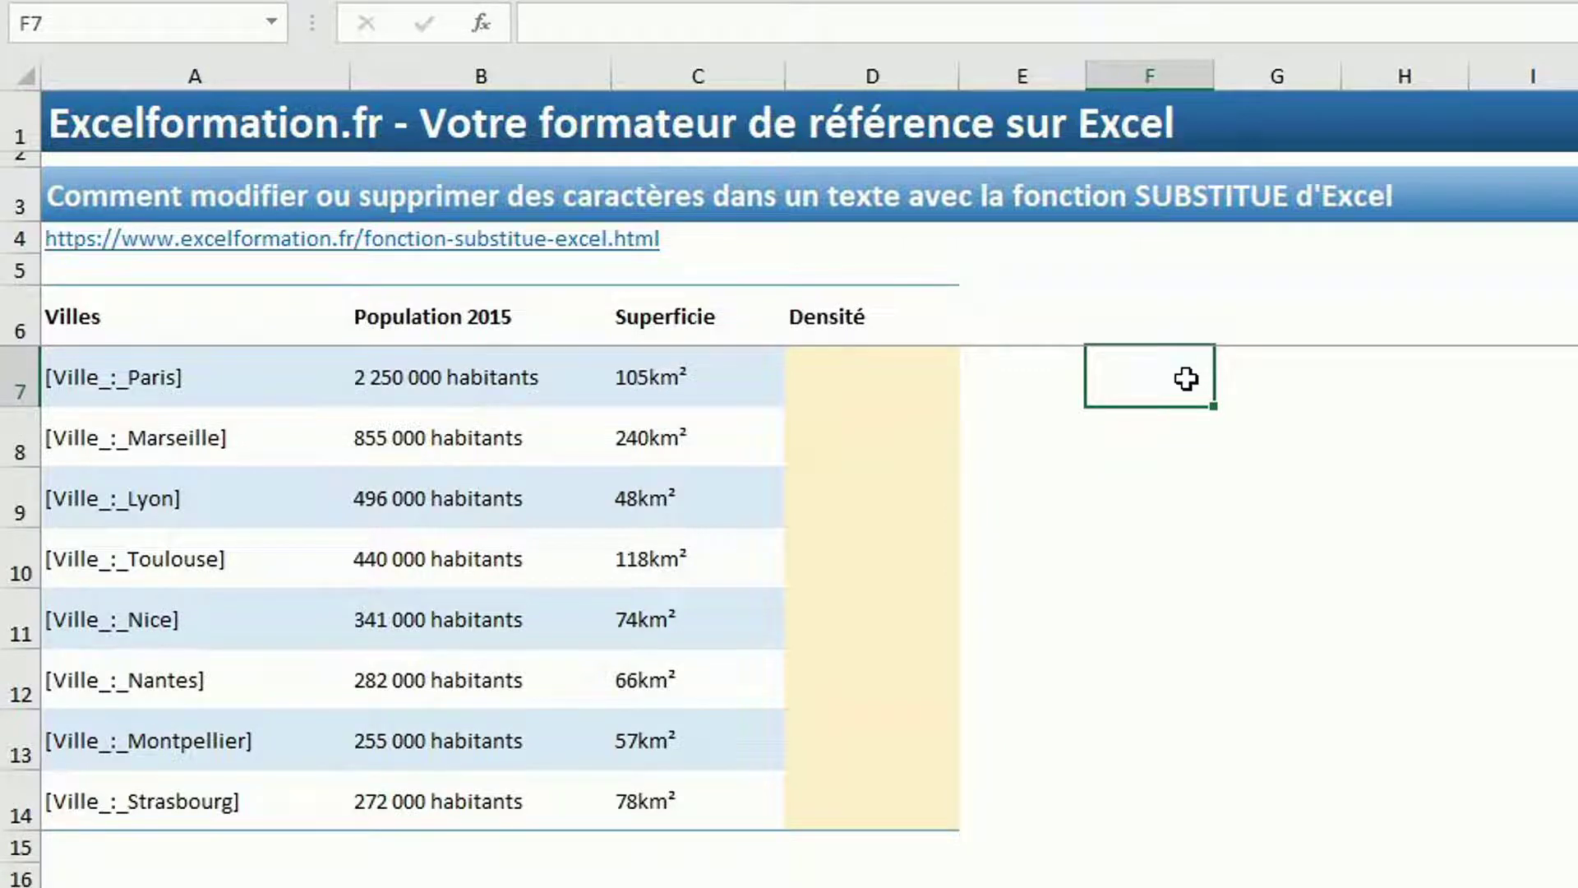
text(=)
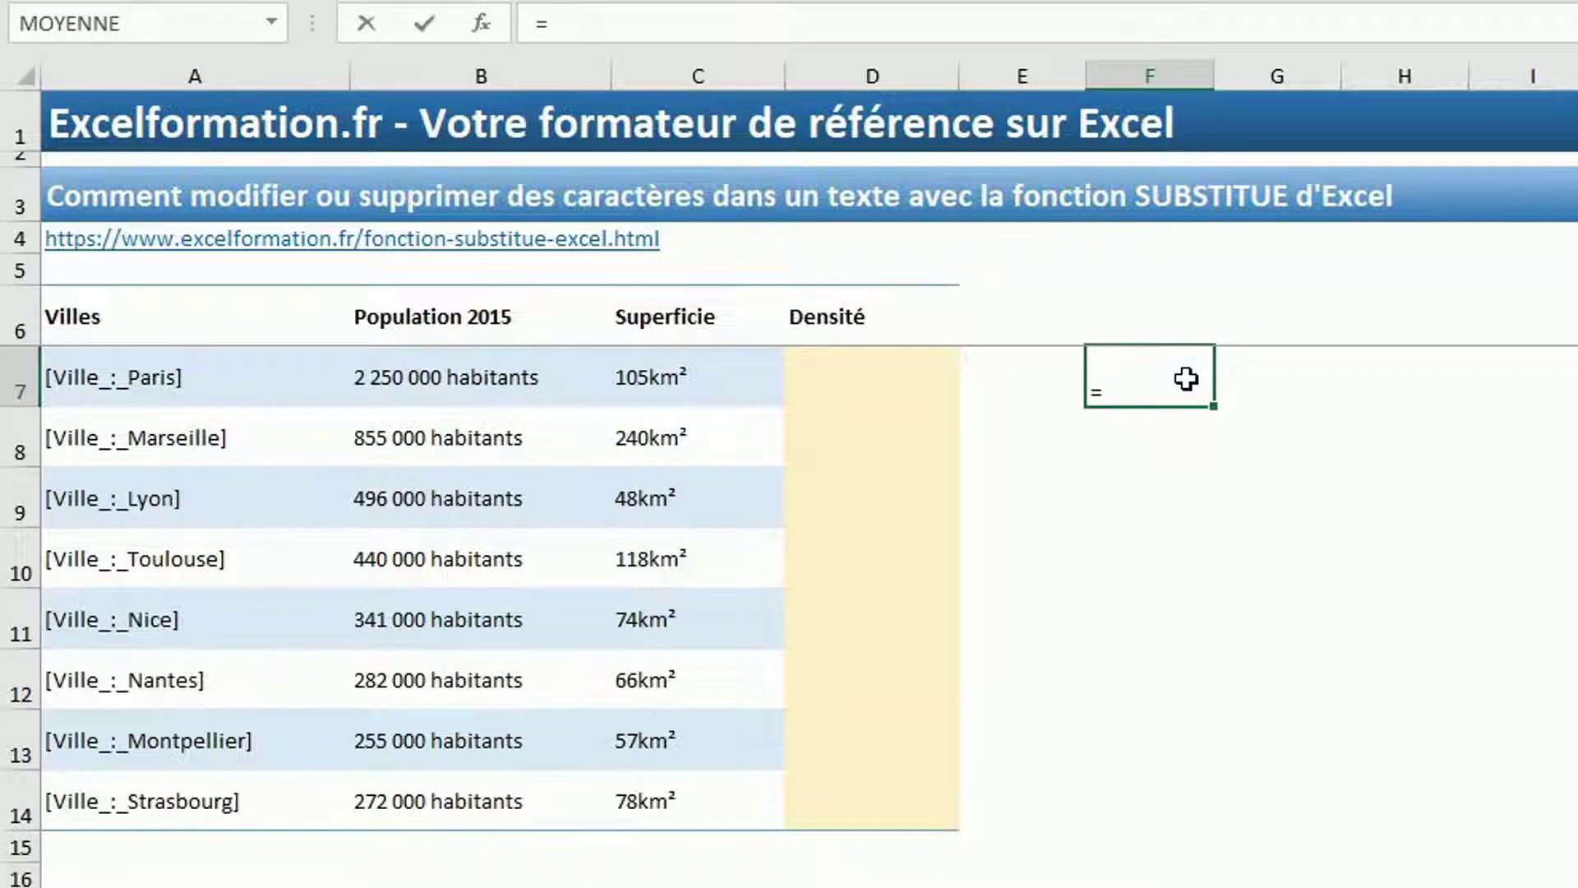
text(sub)
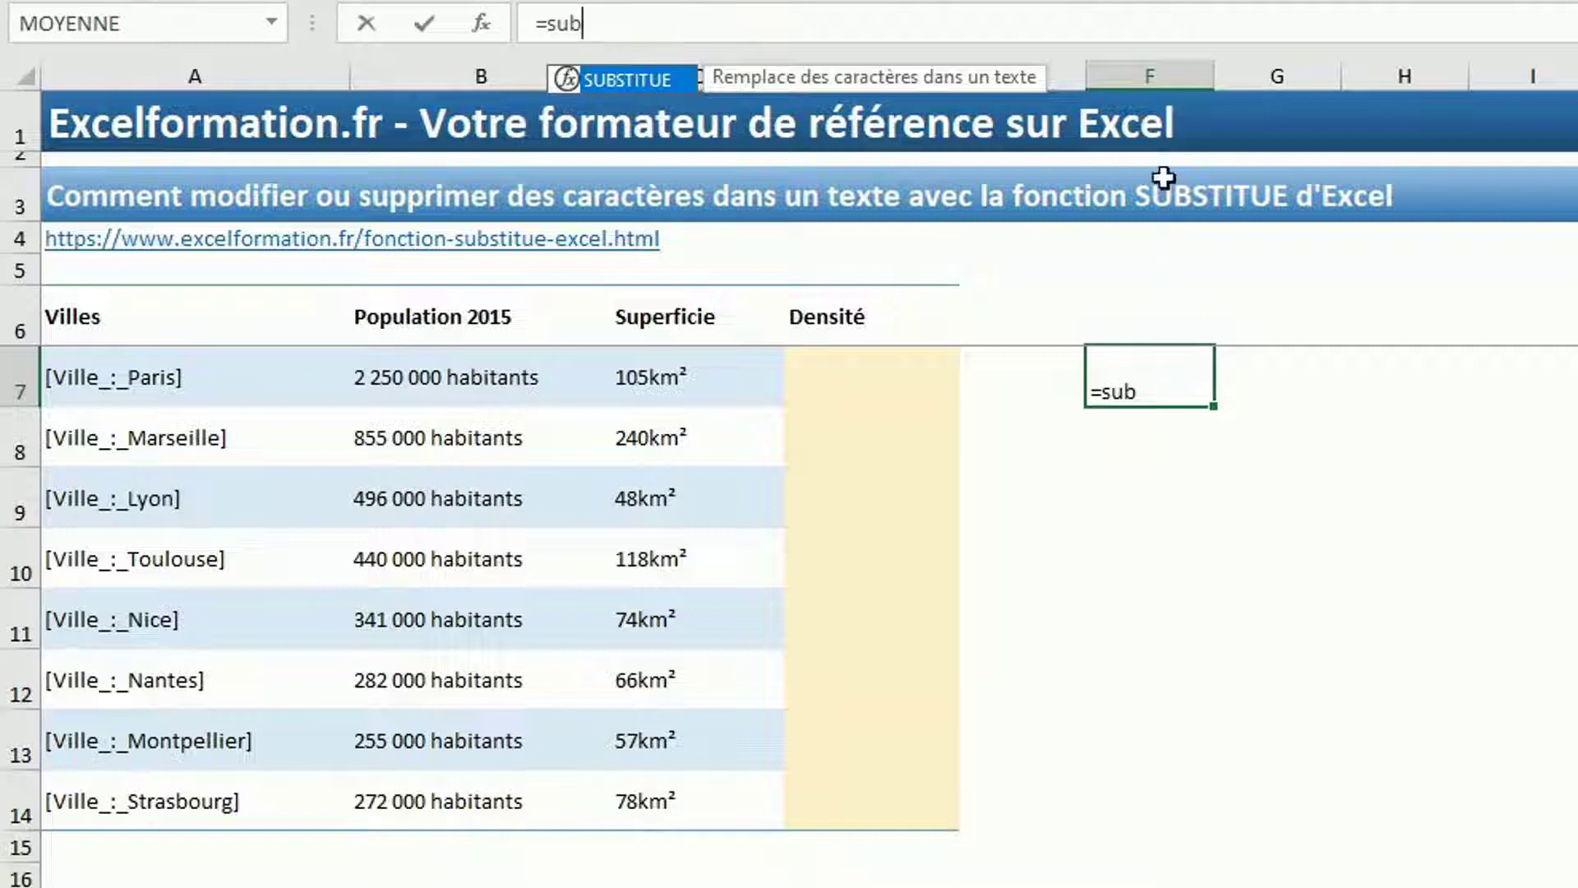
double_click(583, 79)
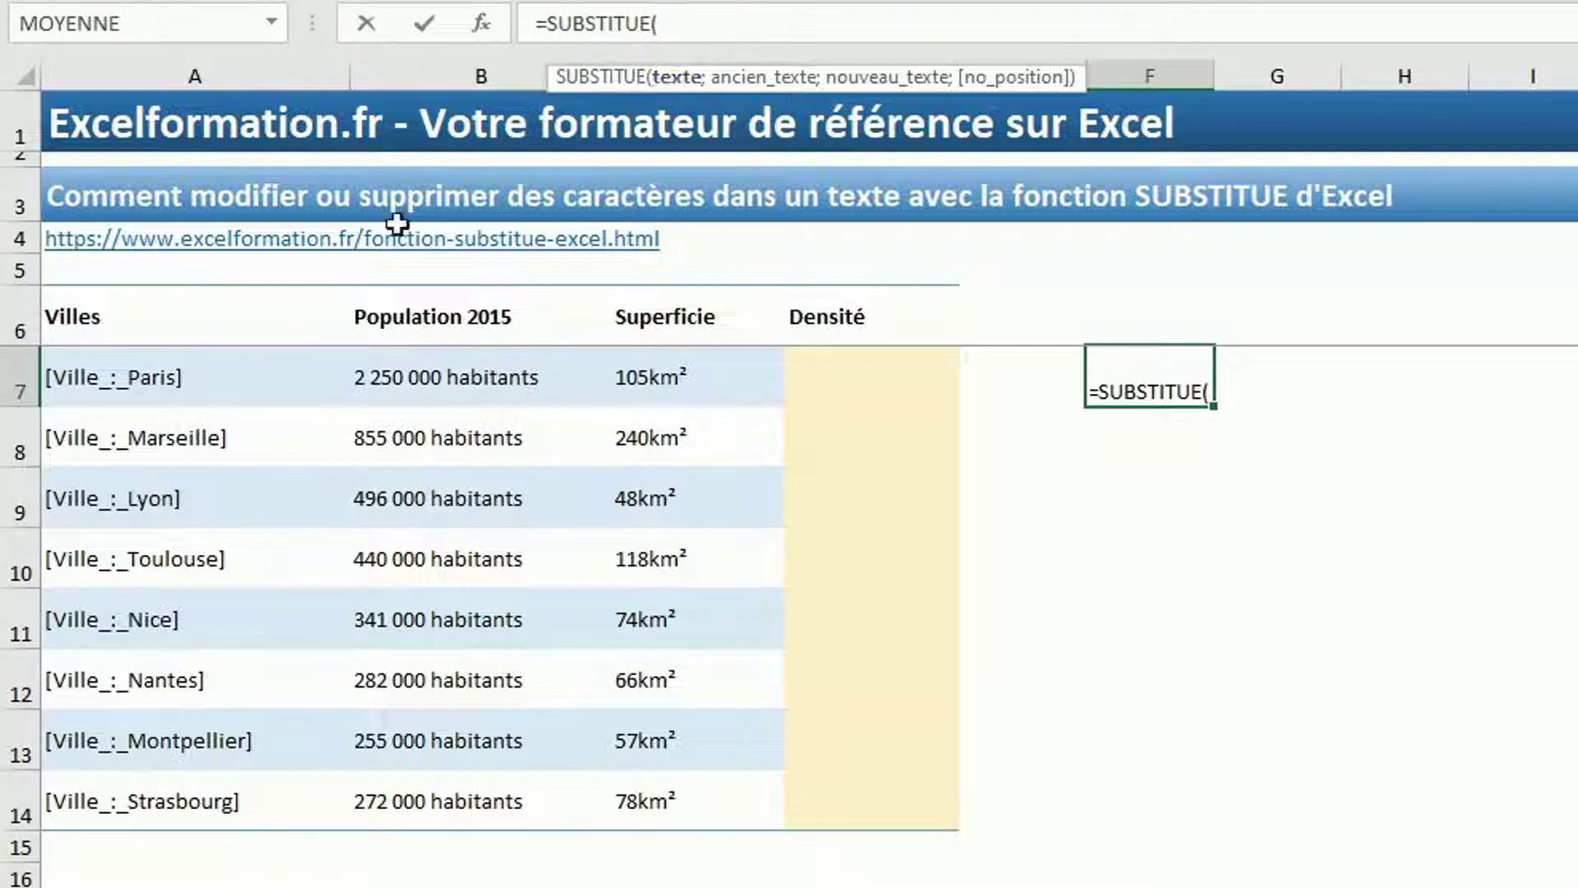
click(161, 382)
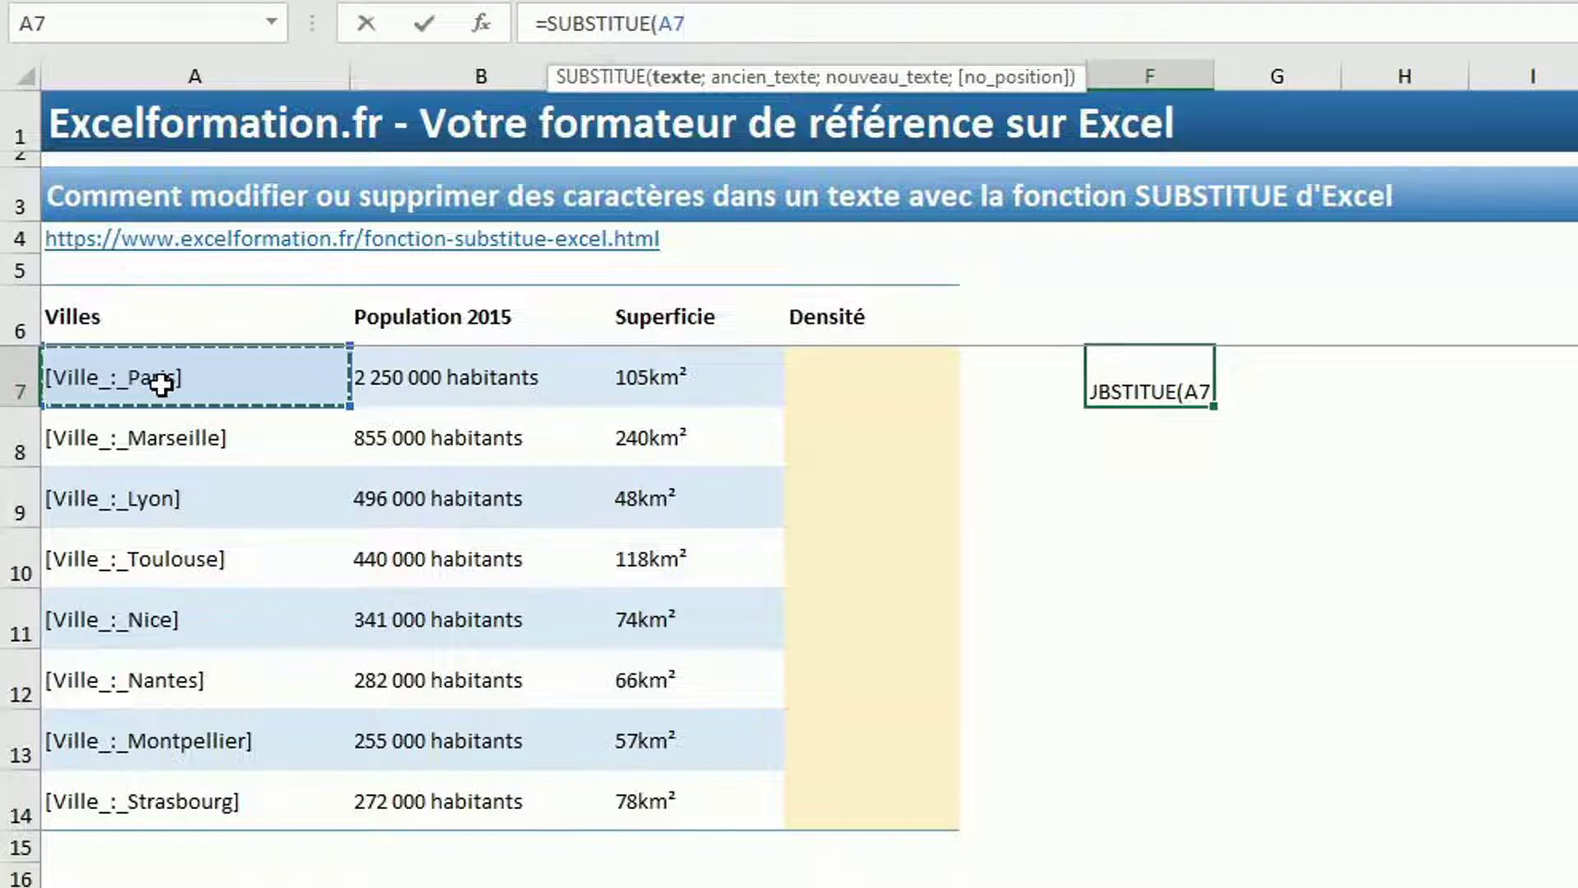
text(;)
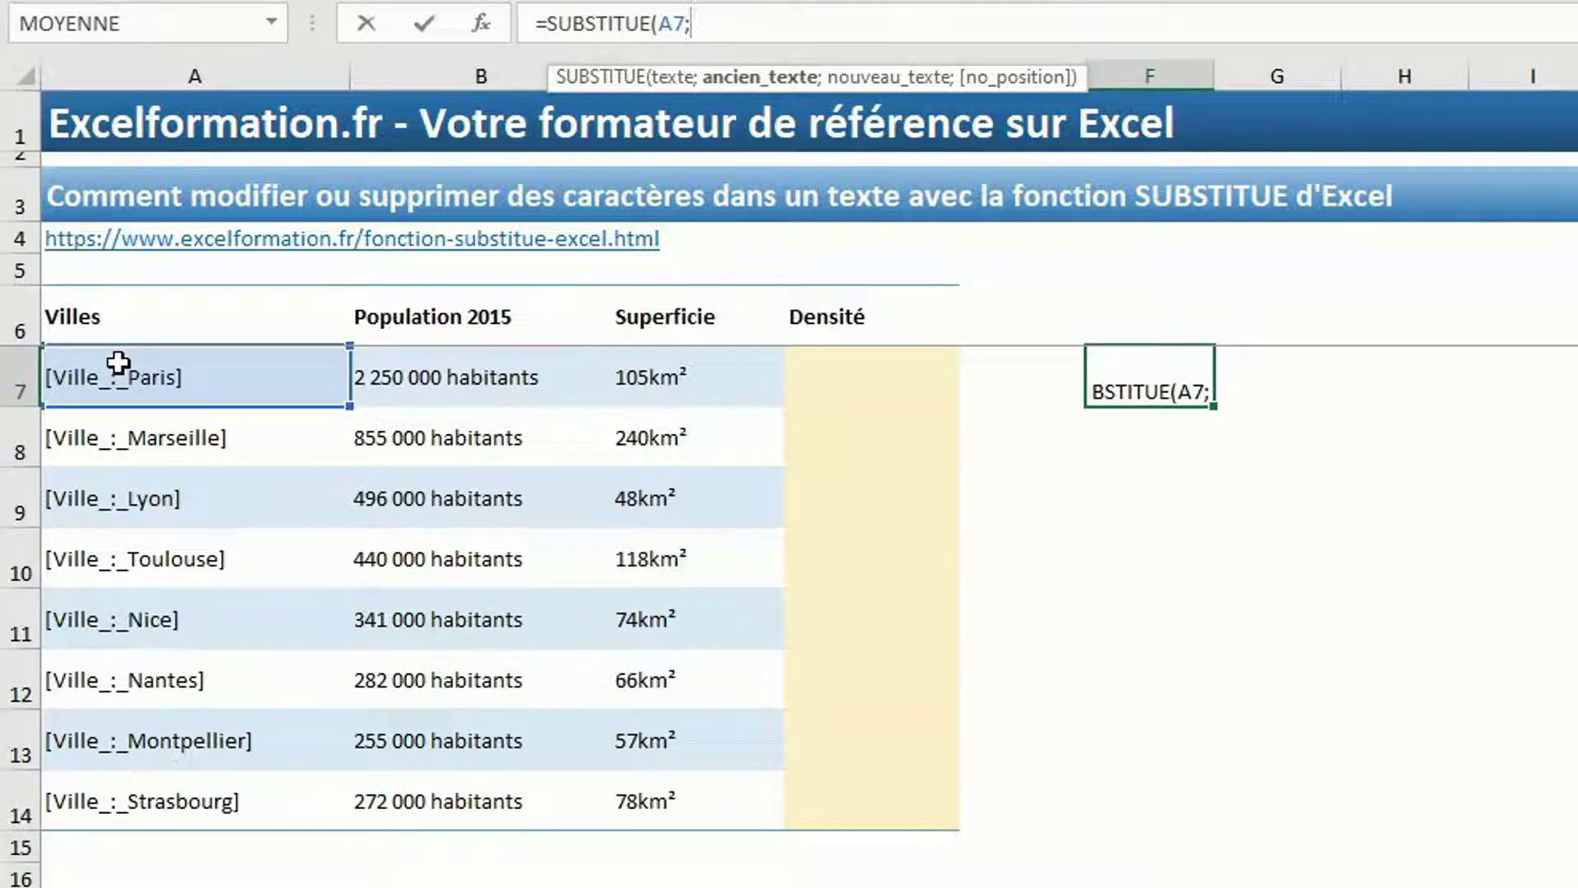
text("_")
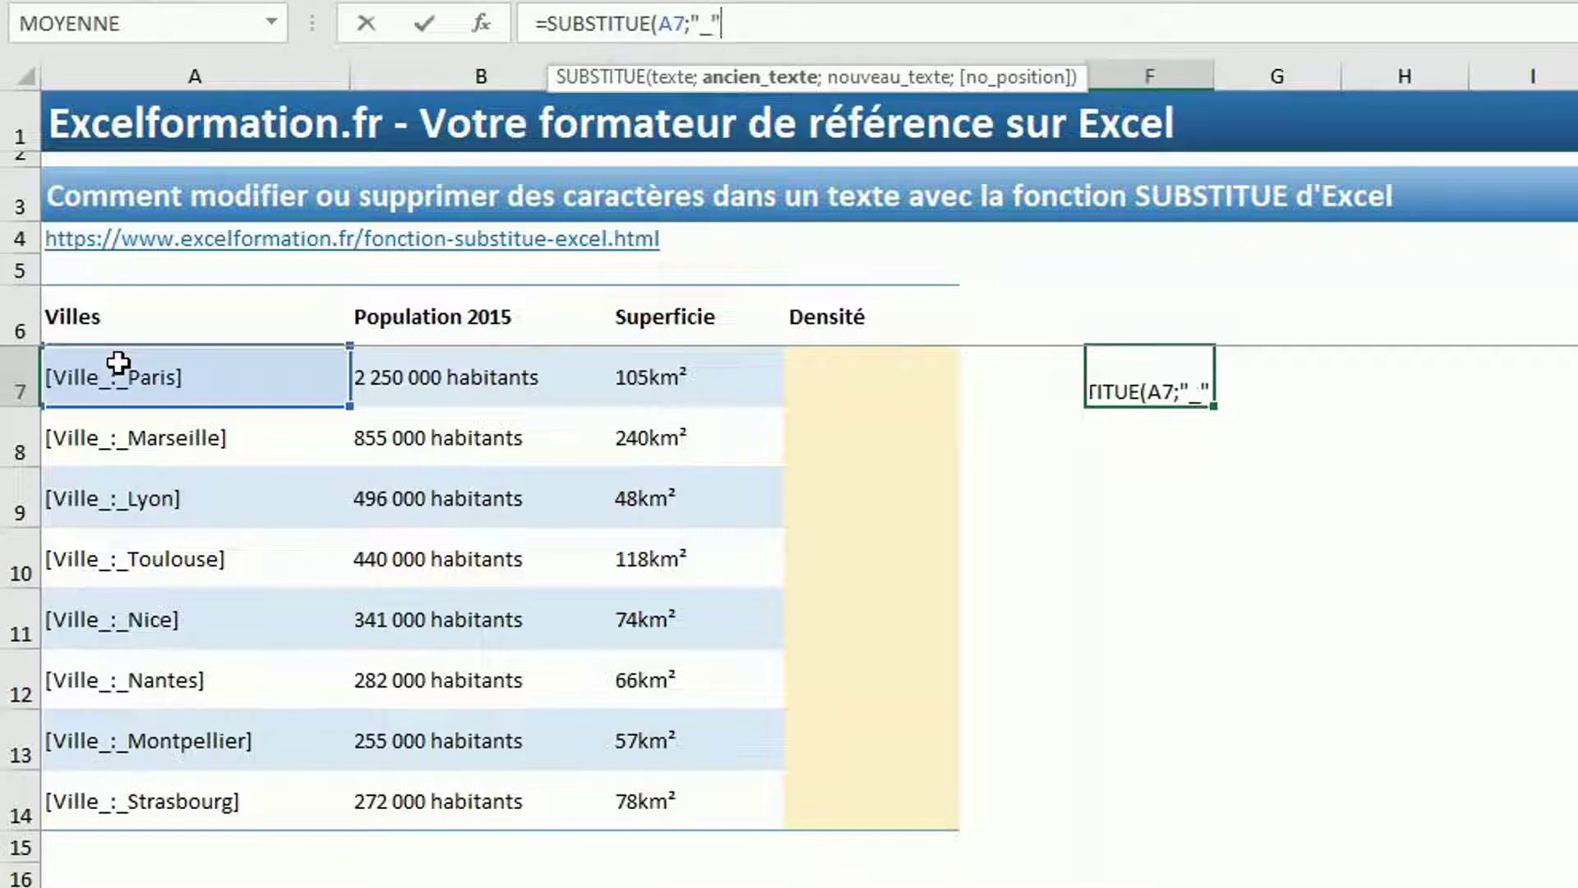
text(;")
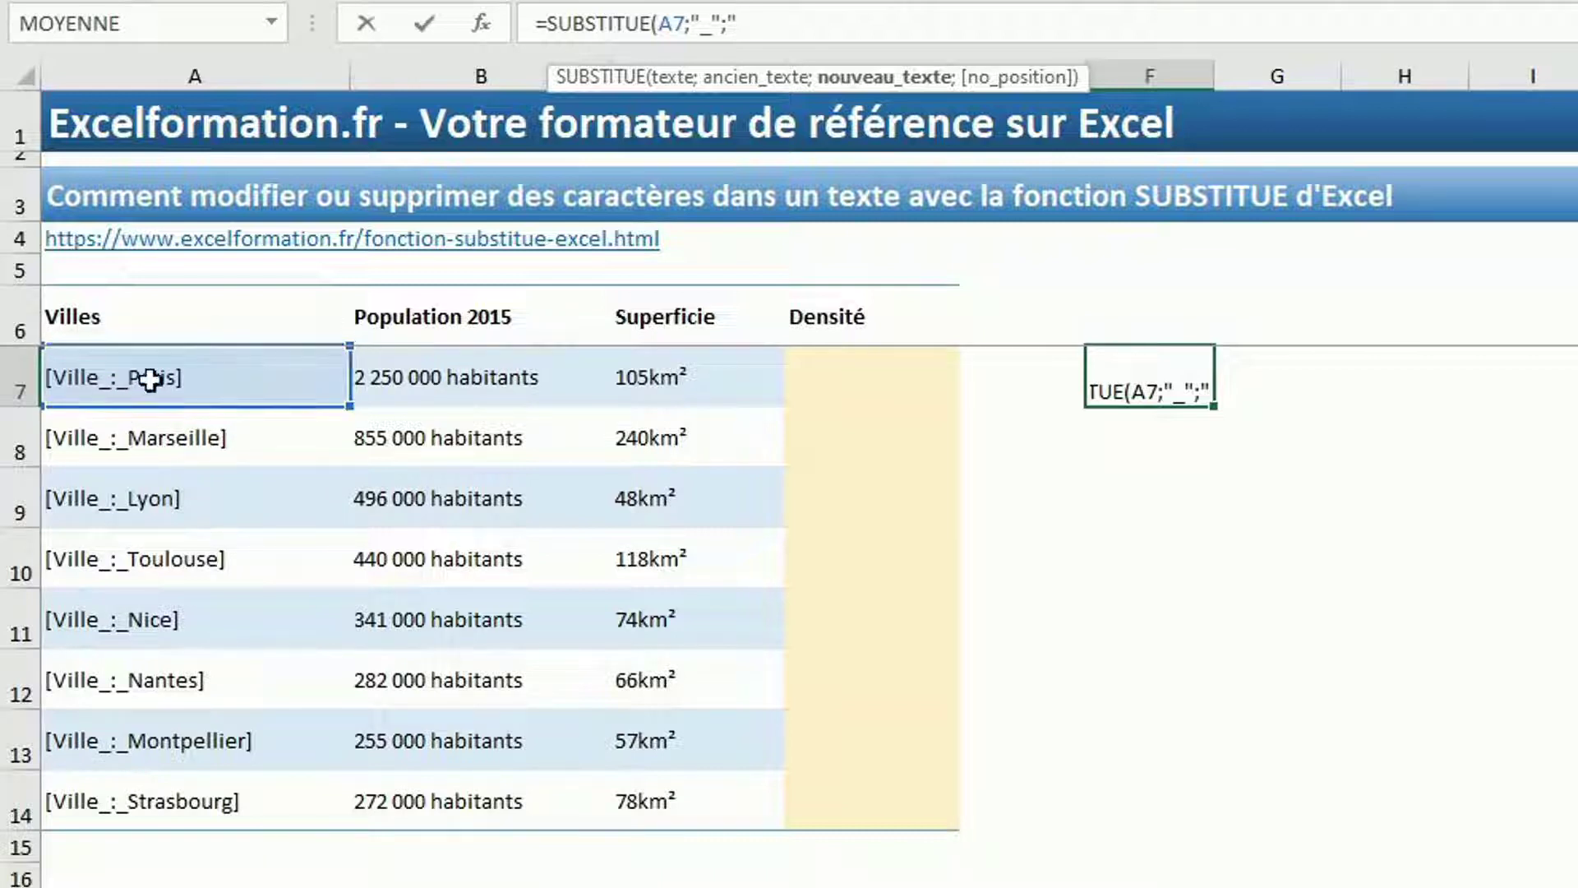
text(")
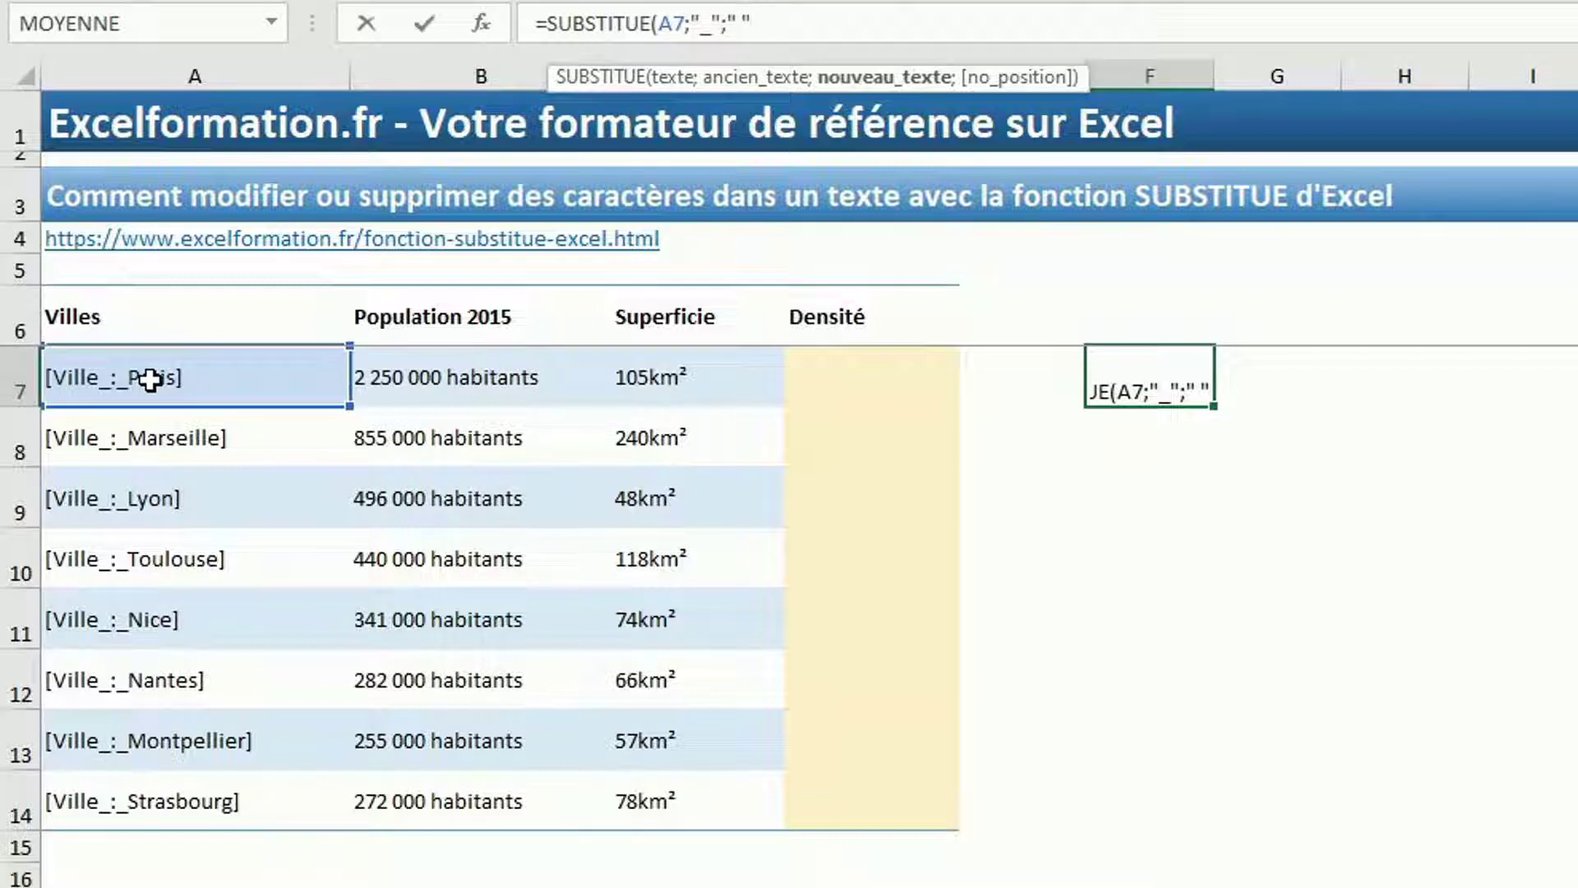
text())
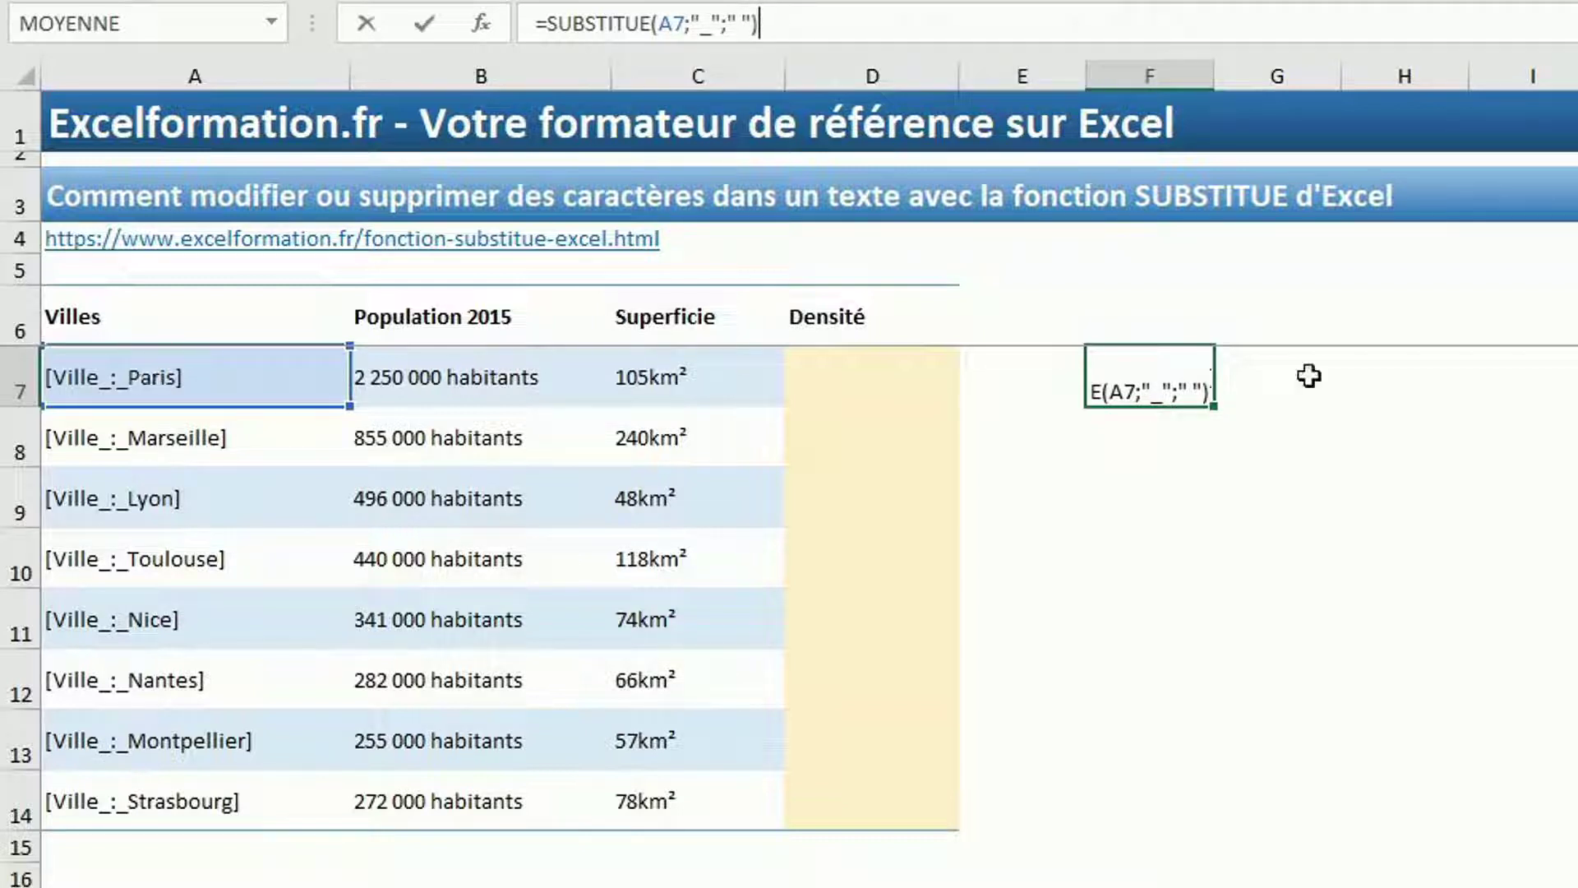
key(Return)
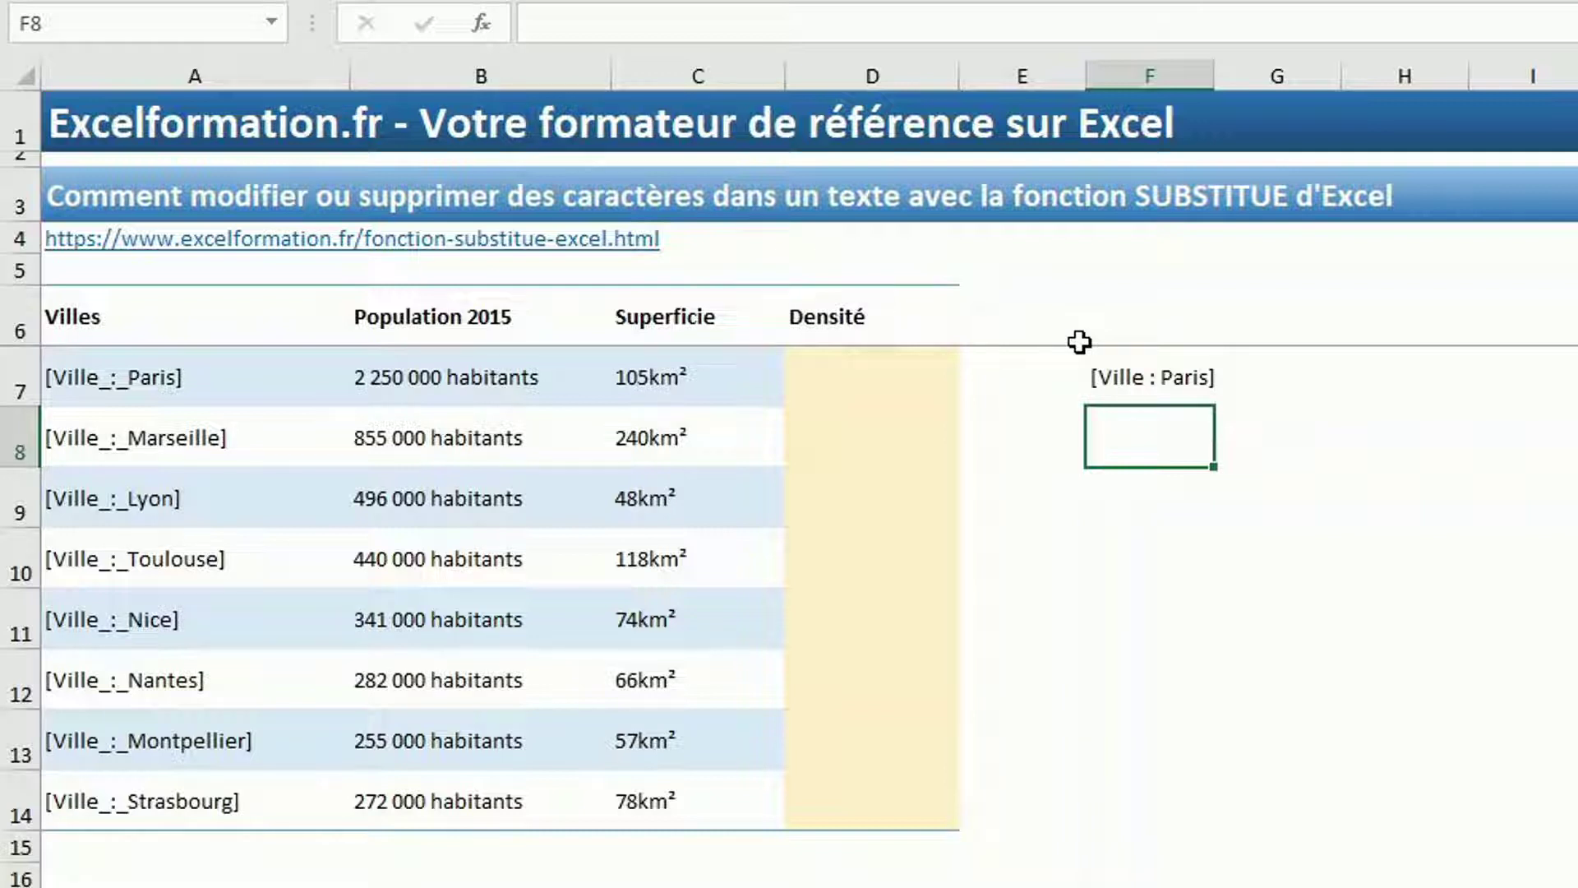
click(1155, 388)
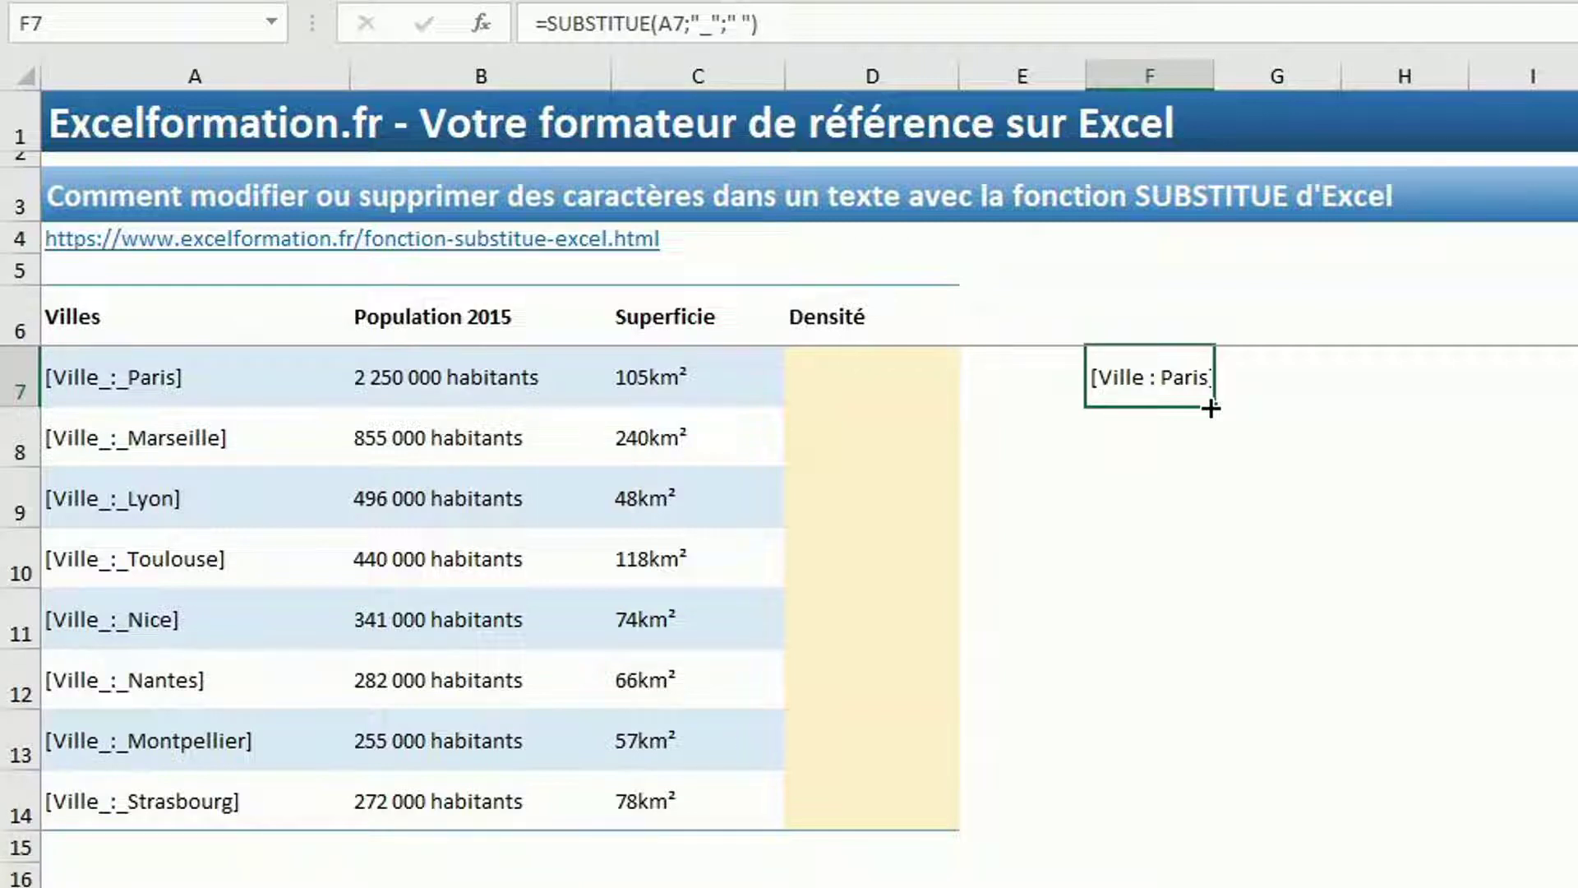
drag(1211, 408, 1180, 832)
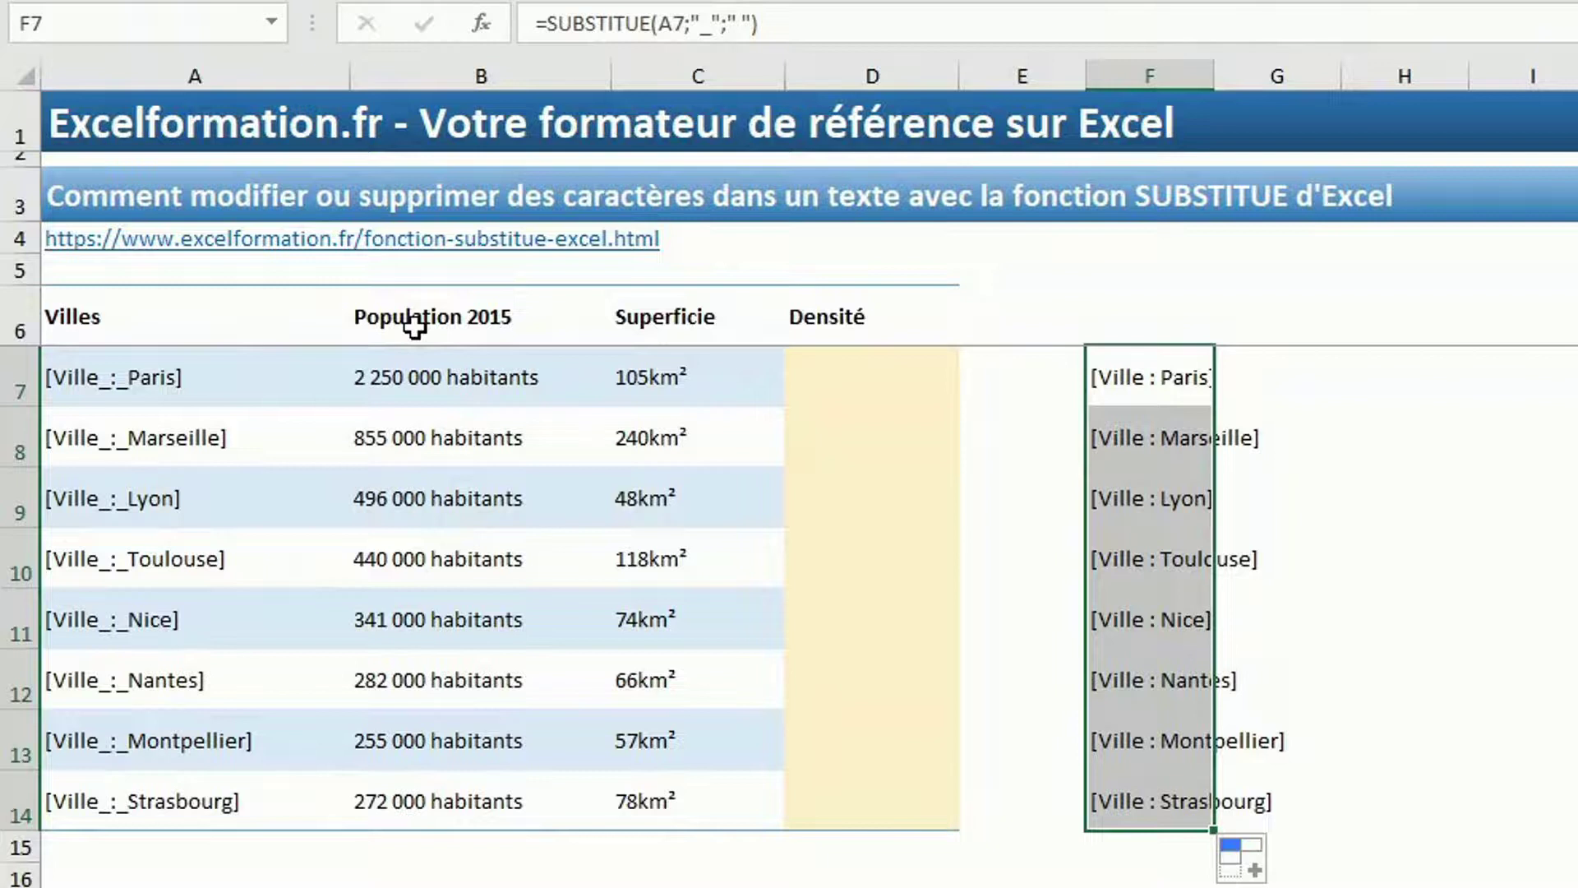
Step: Add the no_position argument 1 to the SUBSTITUE formula across F7:F14 so only the first underscore is replaced
click(755, 24)
text(;)
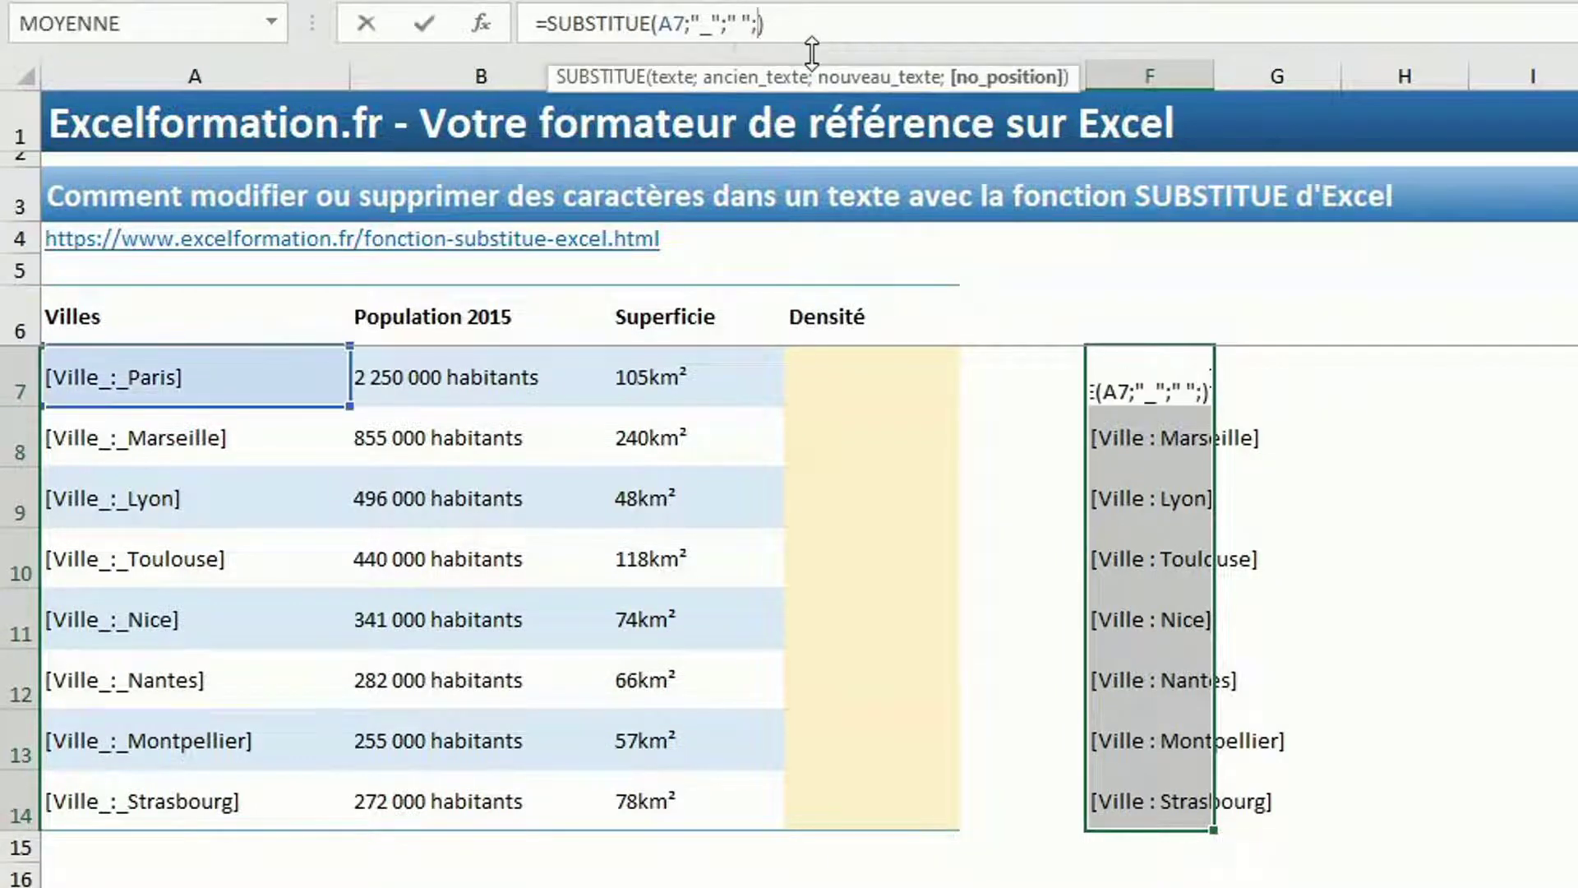
text(1)
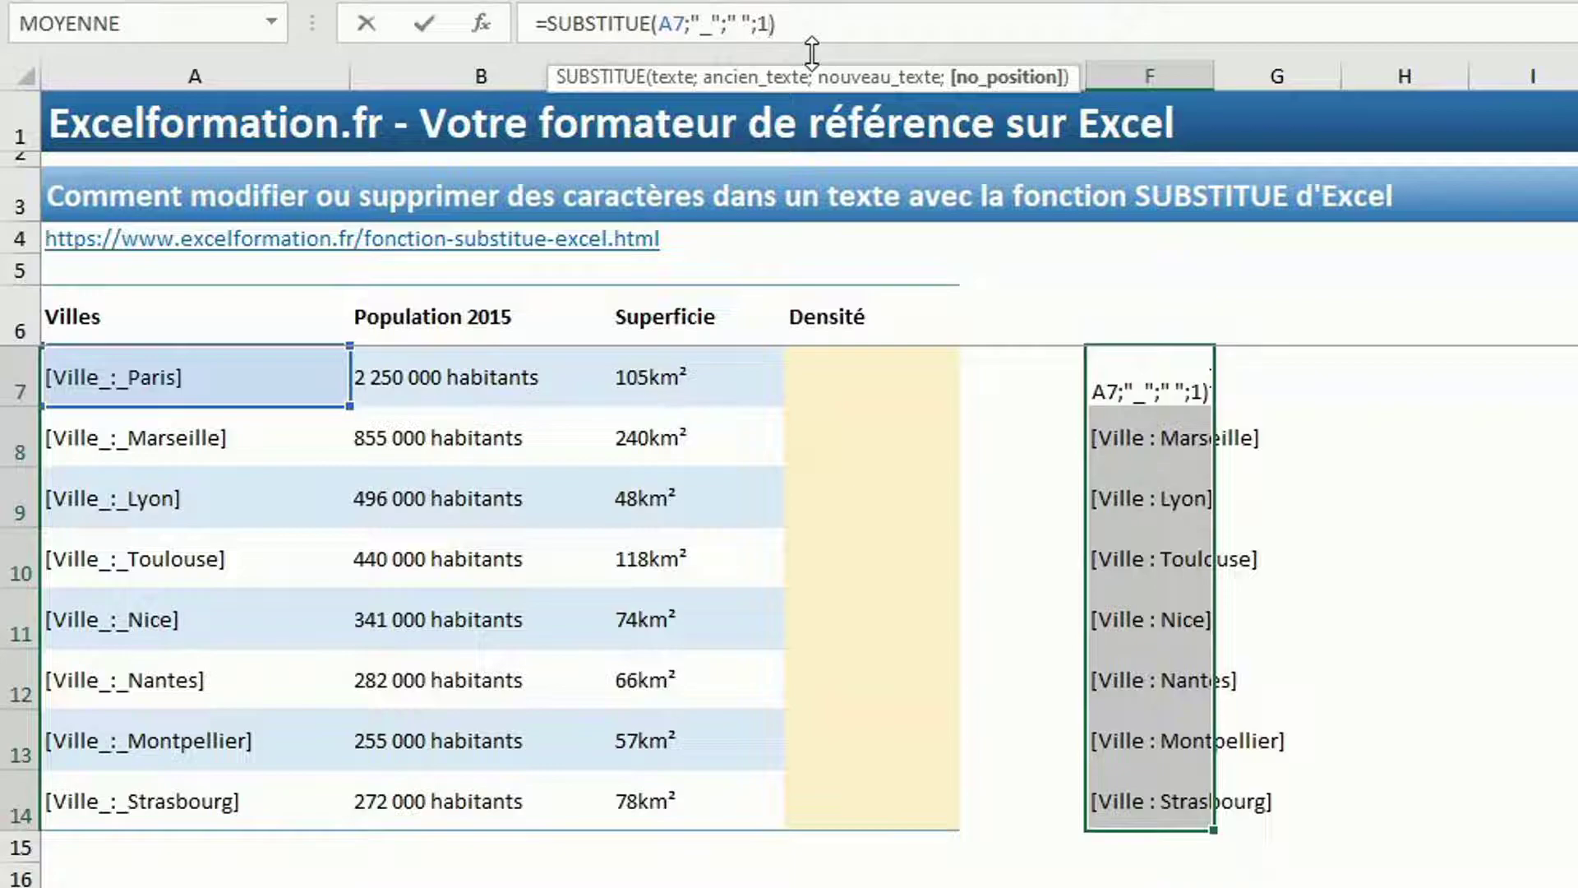
key(ctrl+Return)
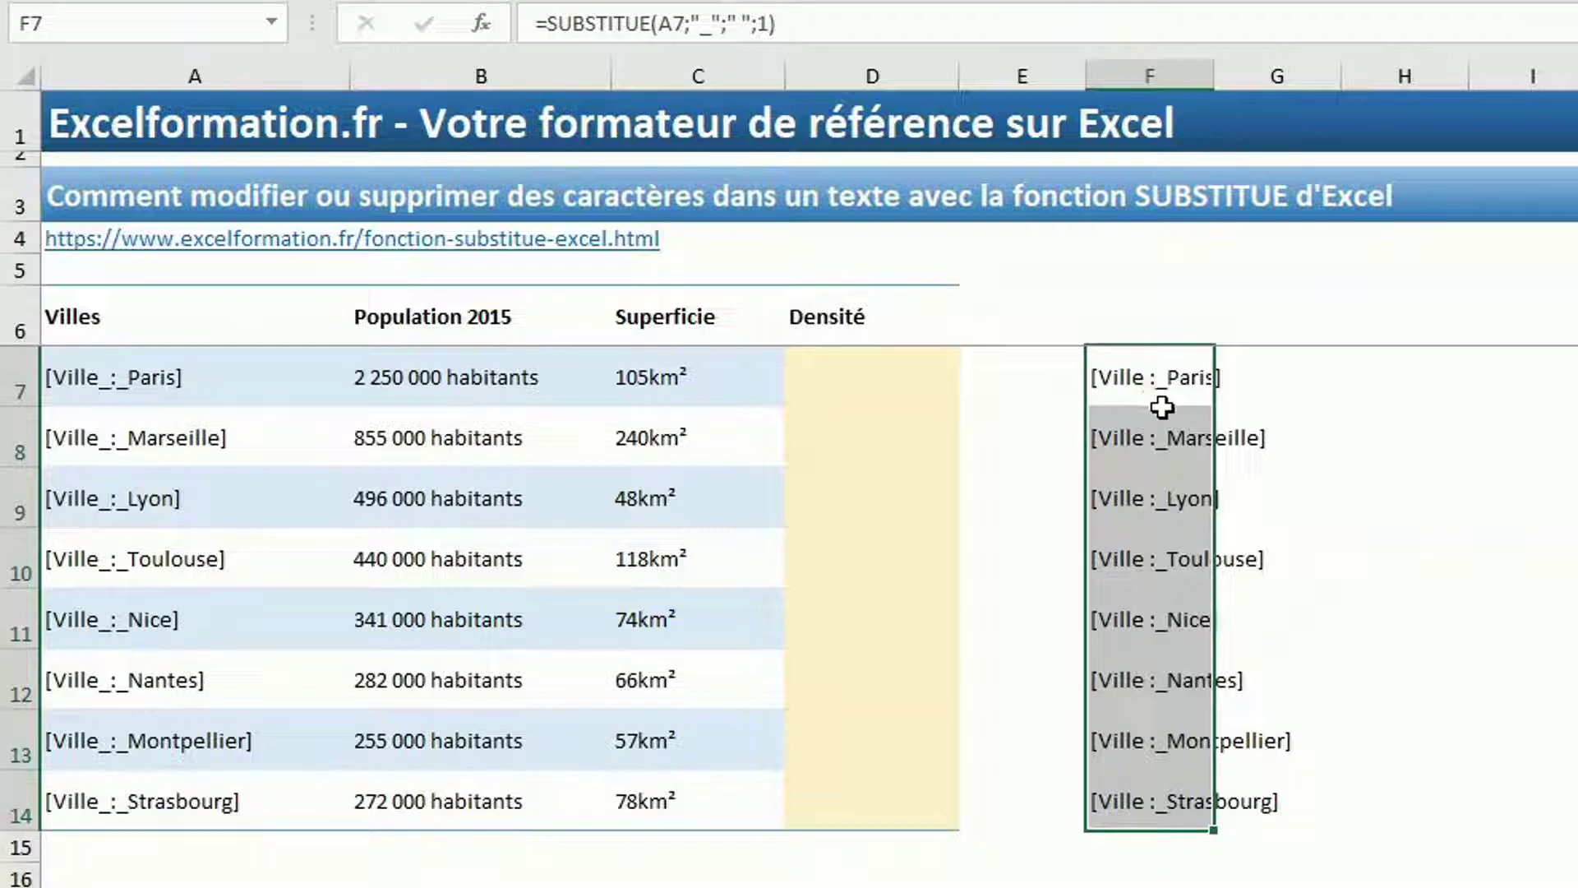
Step: Change the no_position argument to 2 across F7:F14 so only the second underscore is replaced
click(771, 25)
key(BackSpace)
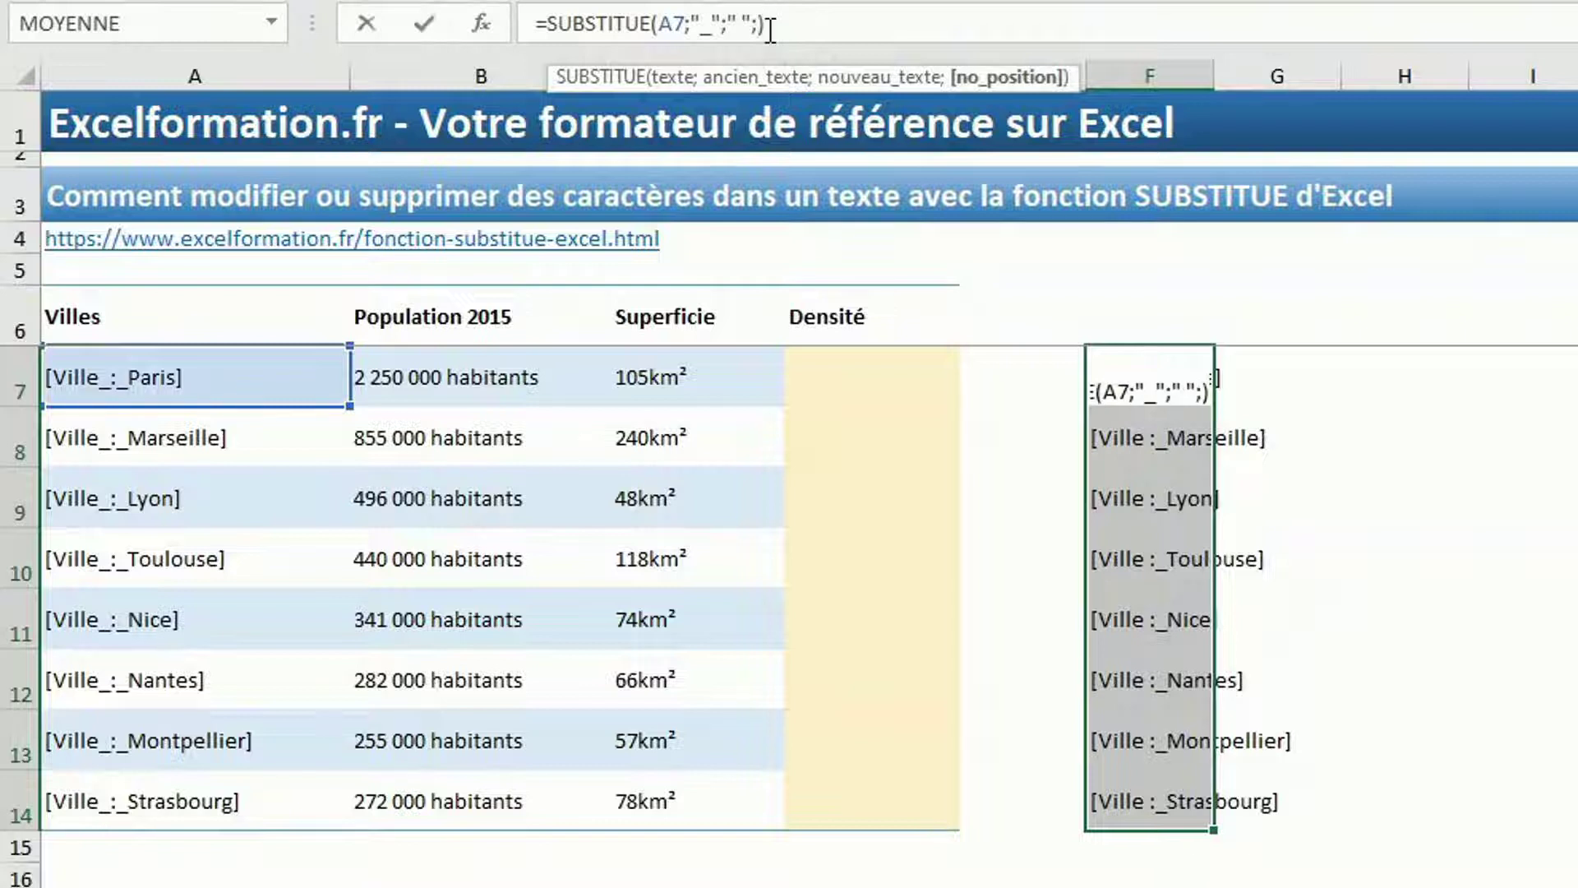
text(2)
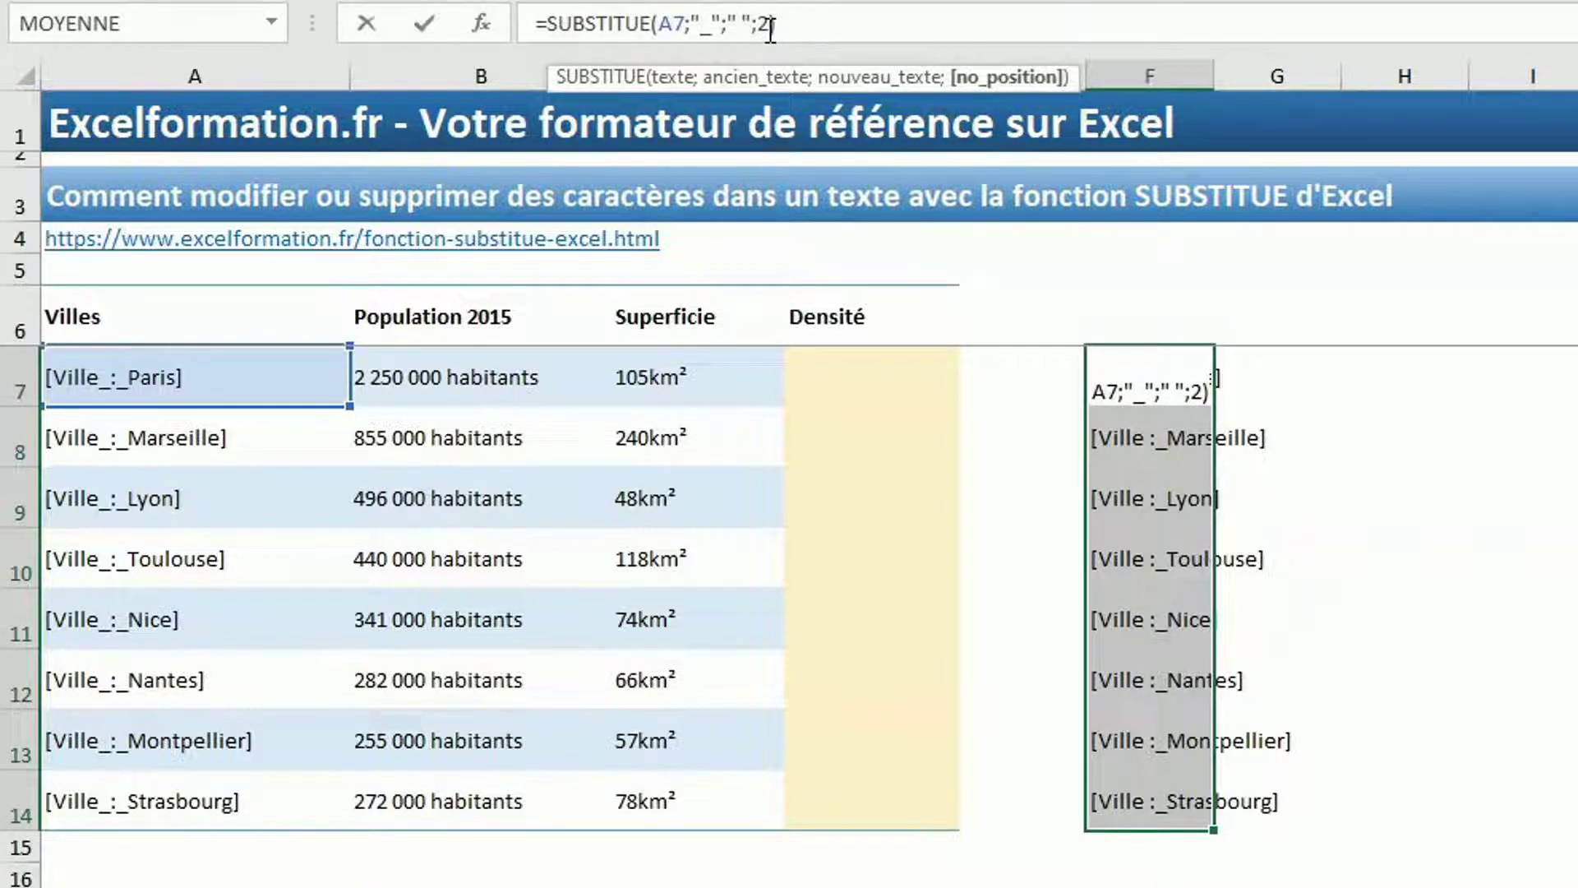
key(ctrl+Return)
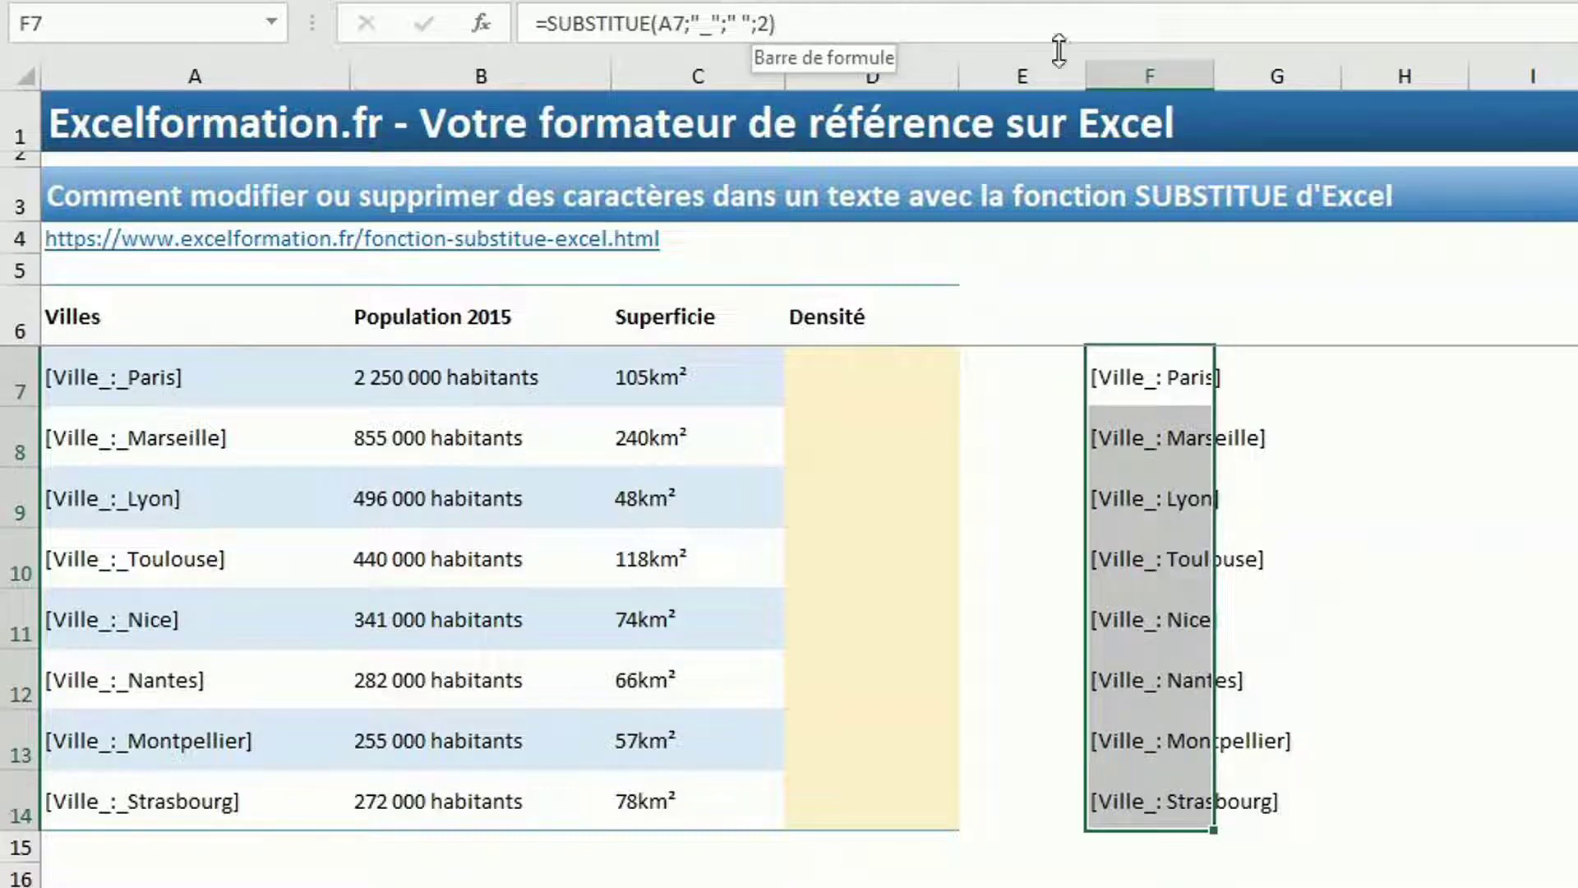
Step: Change the formula in cell F7 to =SUBSTITUE(A7;"_:_";" de "), dropping the no_position argument
click(1169, 399)
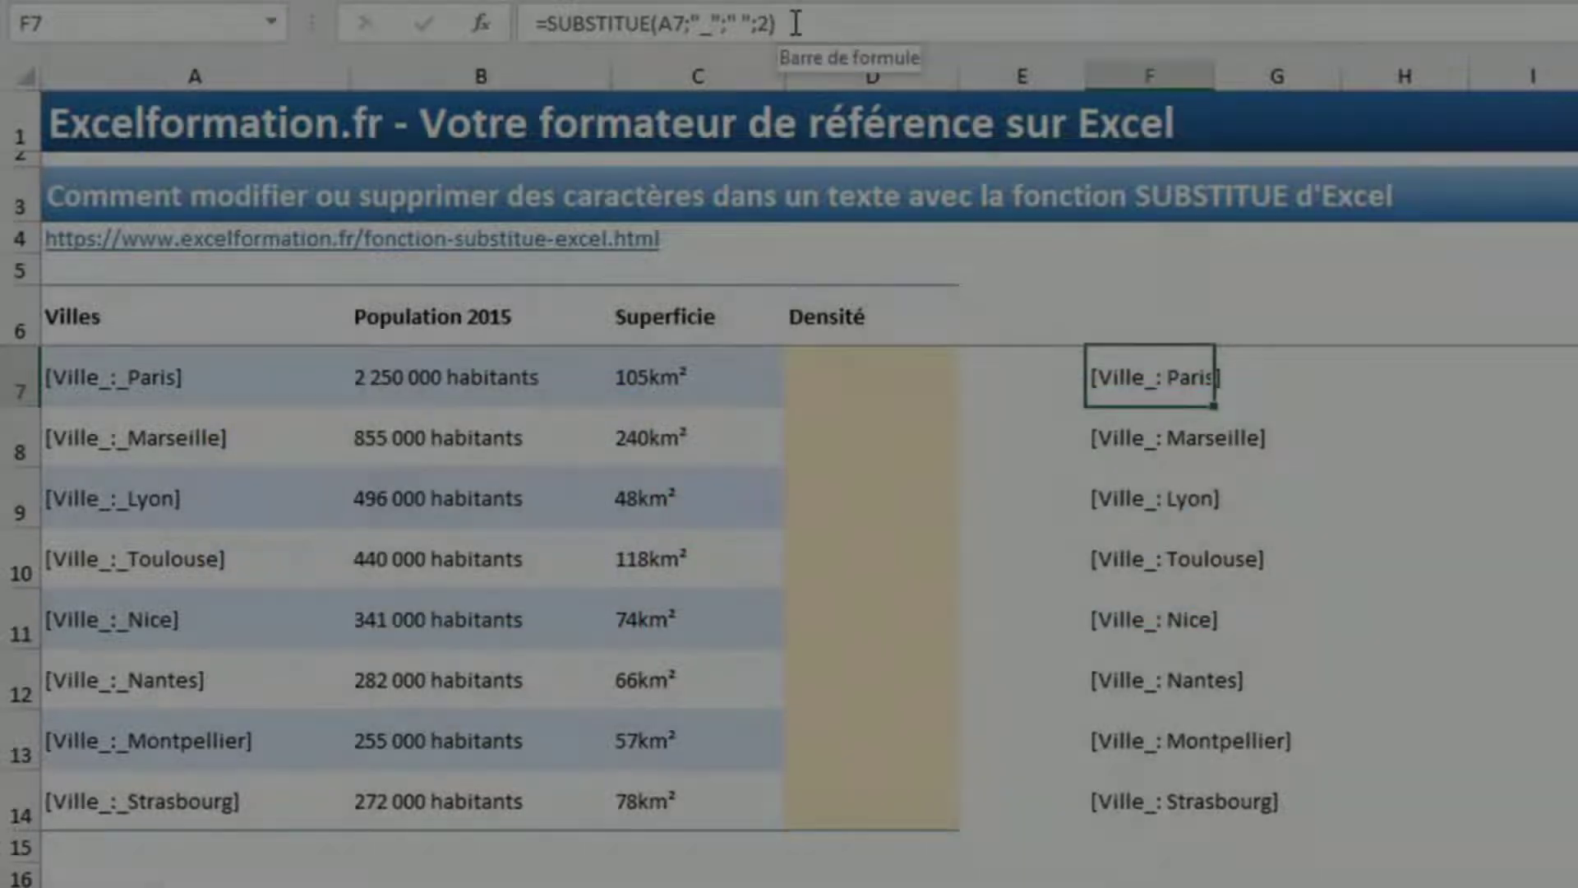
click(795, 23)
key(BackSpace)
key(BackSpace)
key(BackSpace)
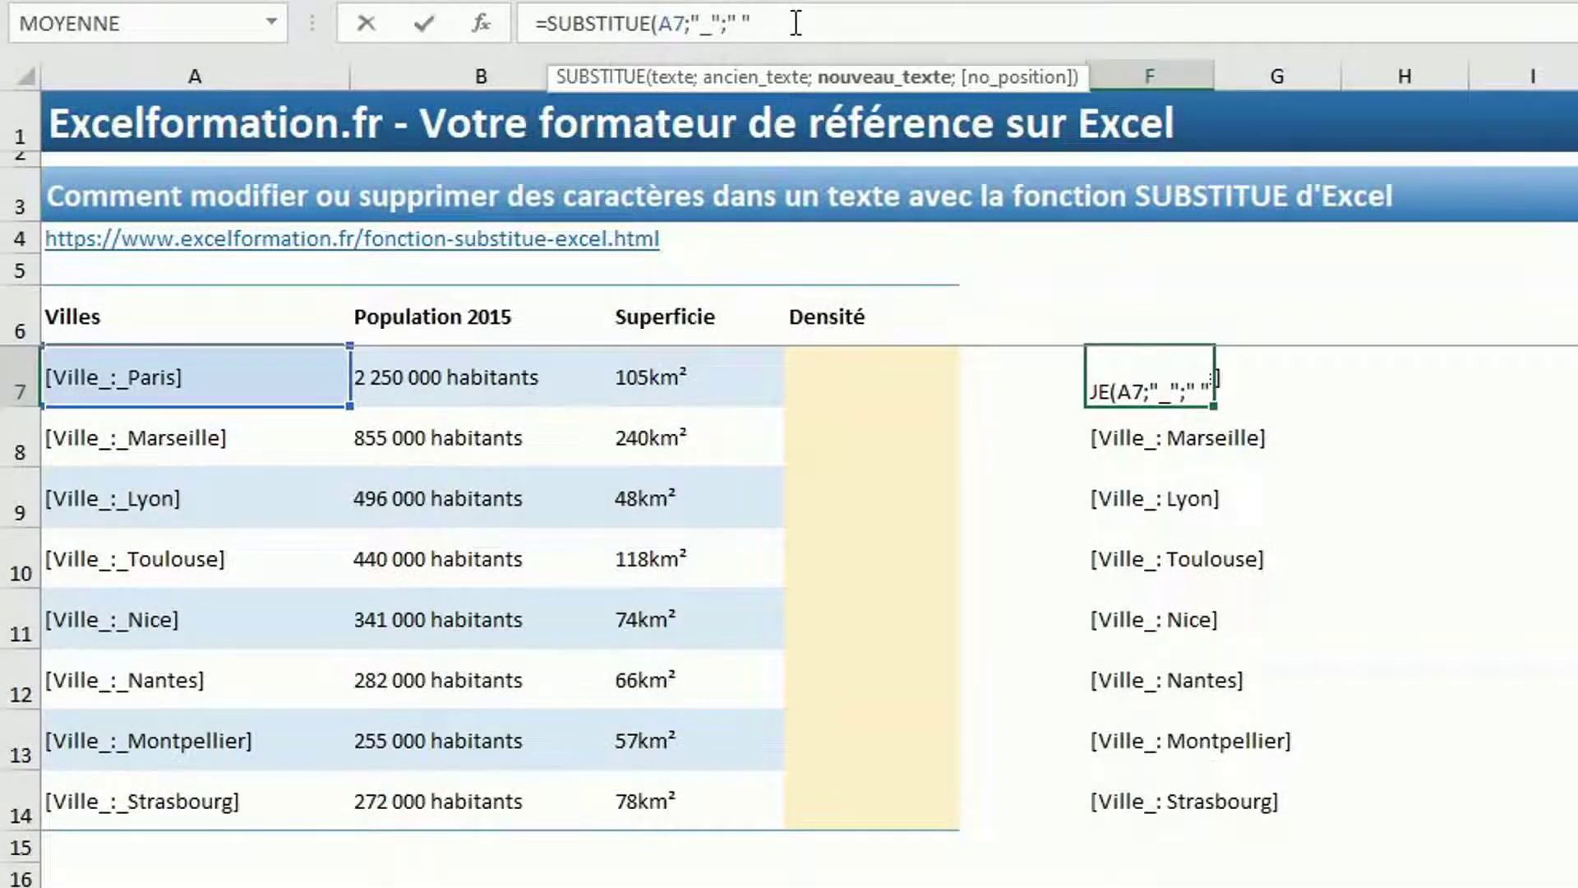
key(BackSpace)
key(BackSpace)
key(BackSpace)
key(BackSpace)
key(BackSpace)
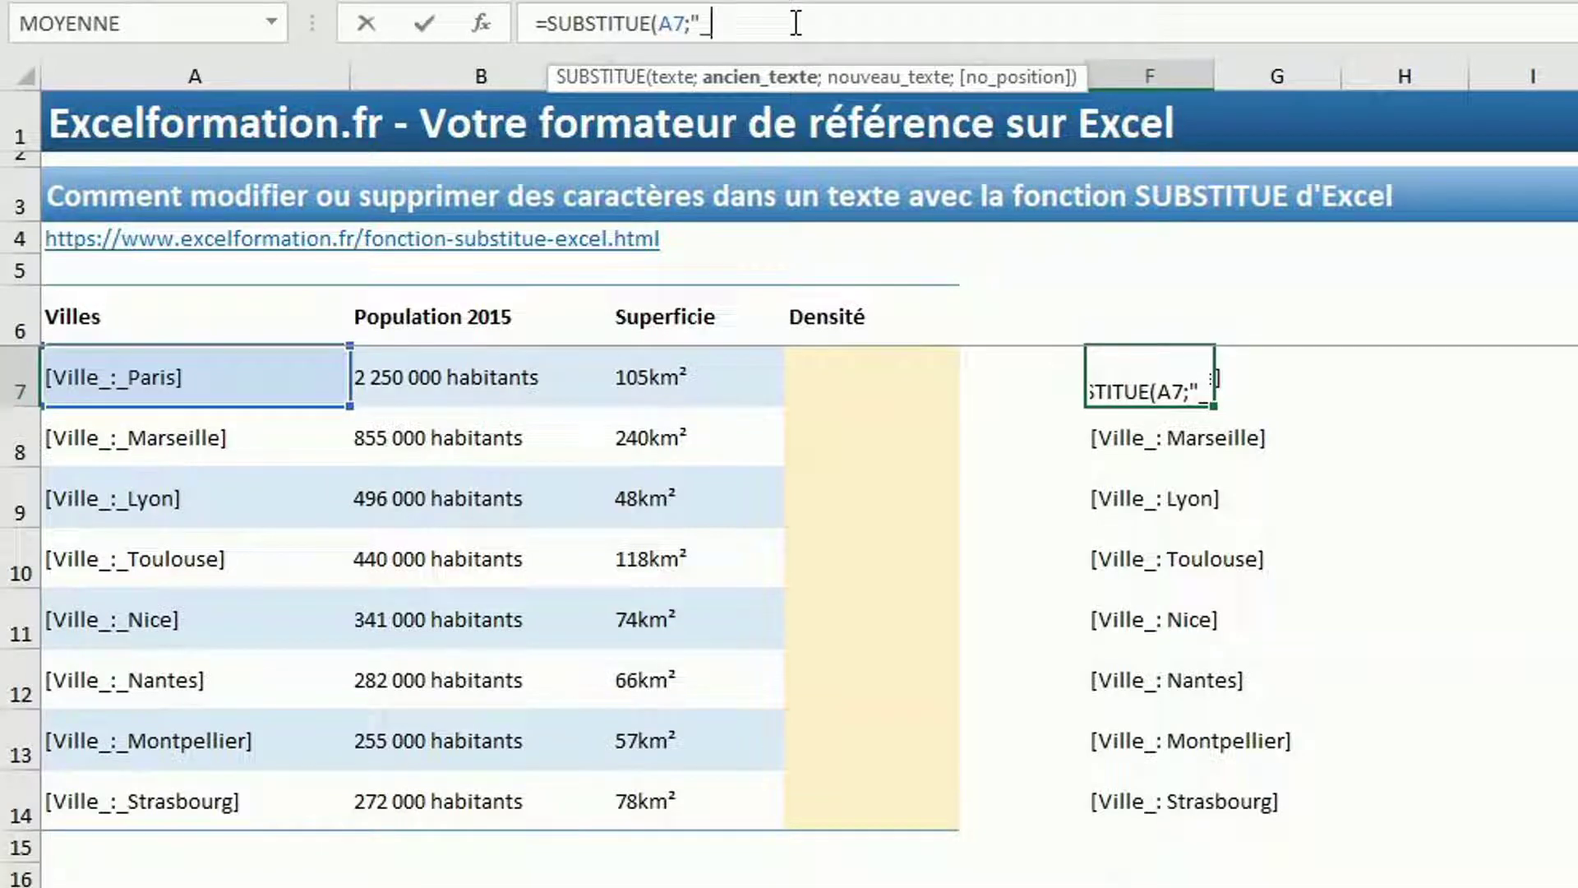
text(:_)
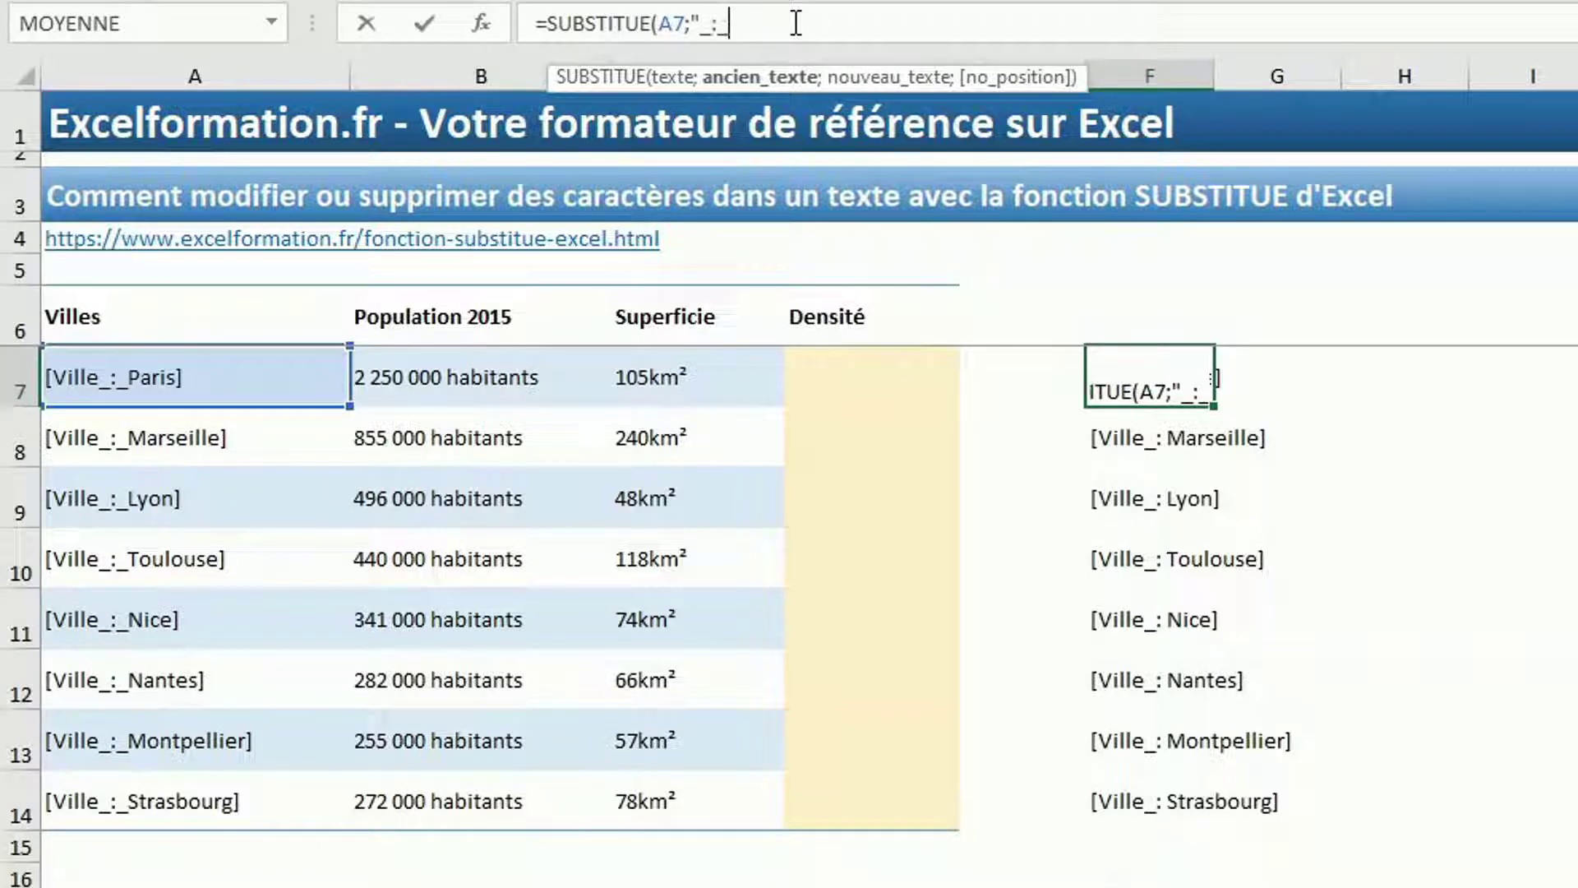
text(")
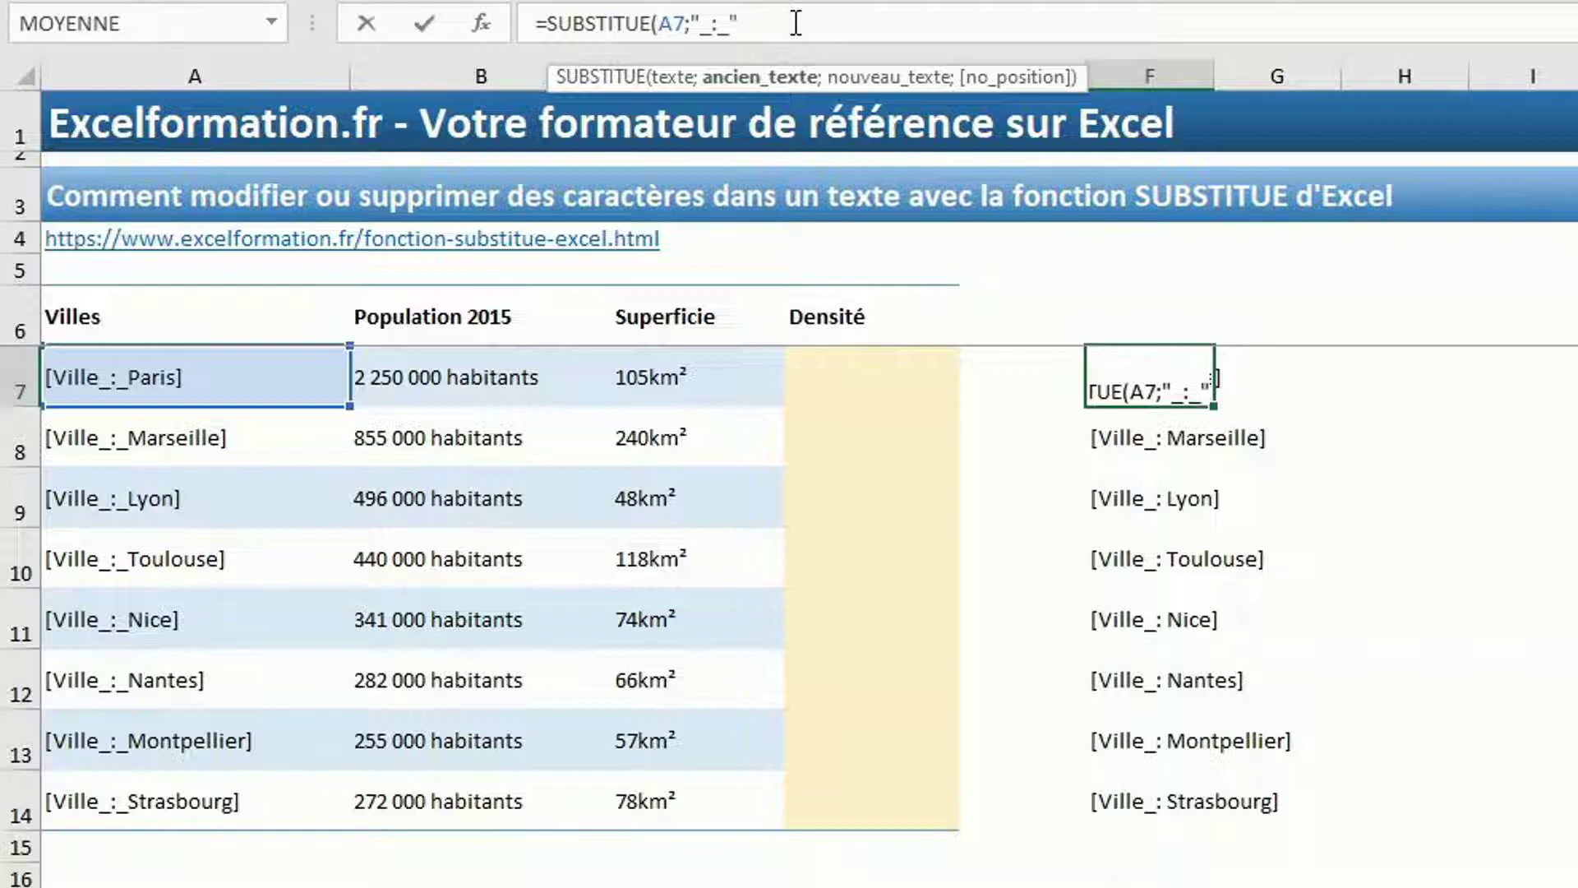
text(;)
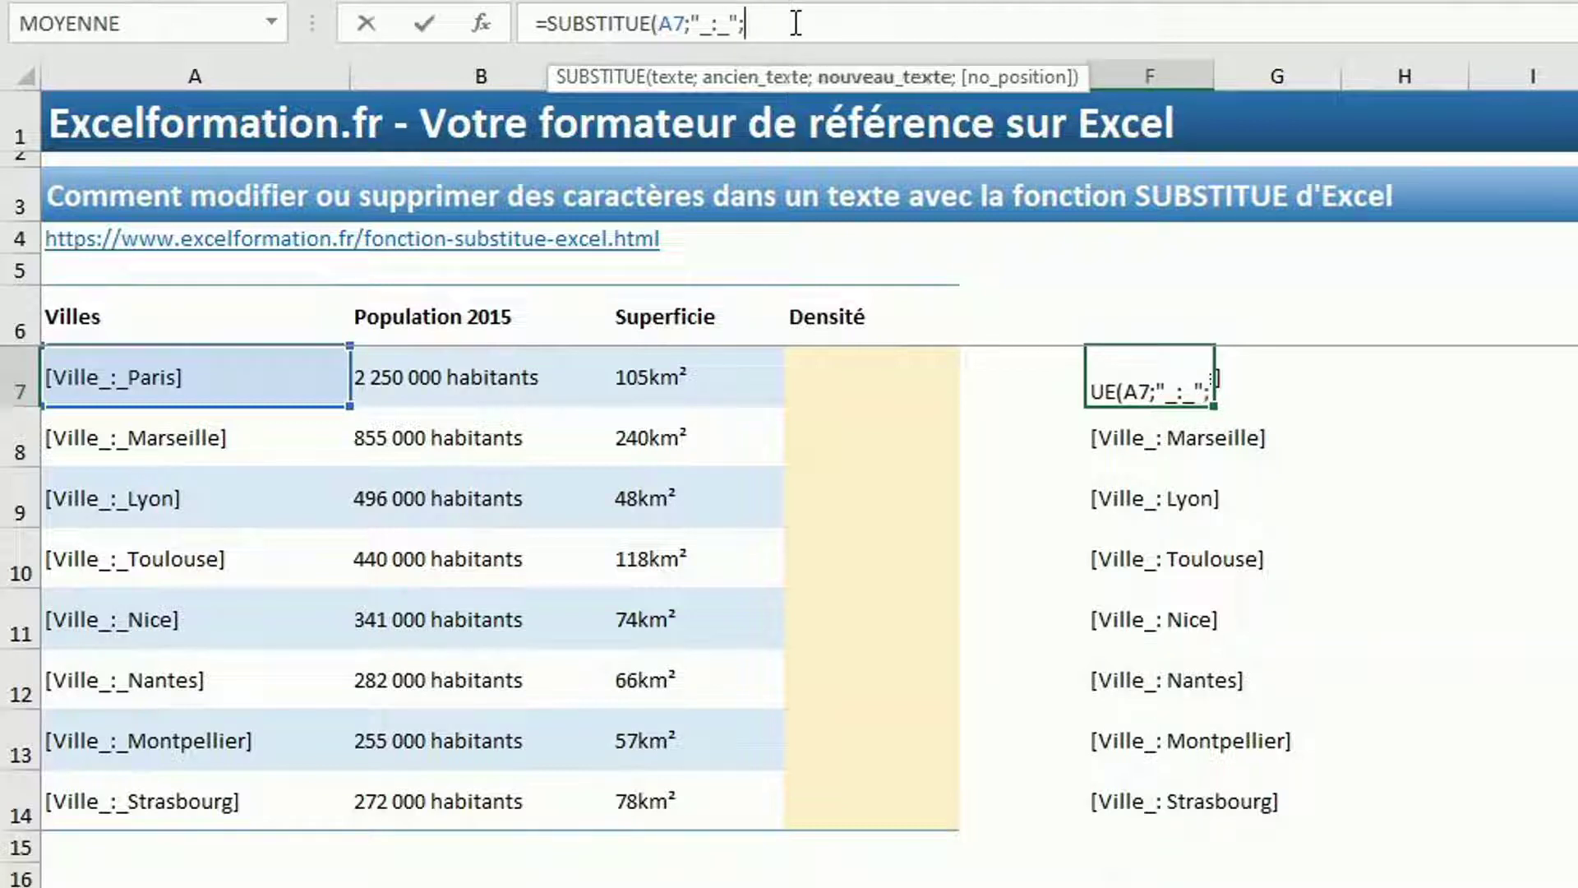
text(" de )
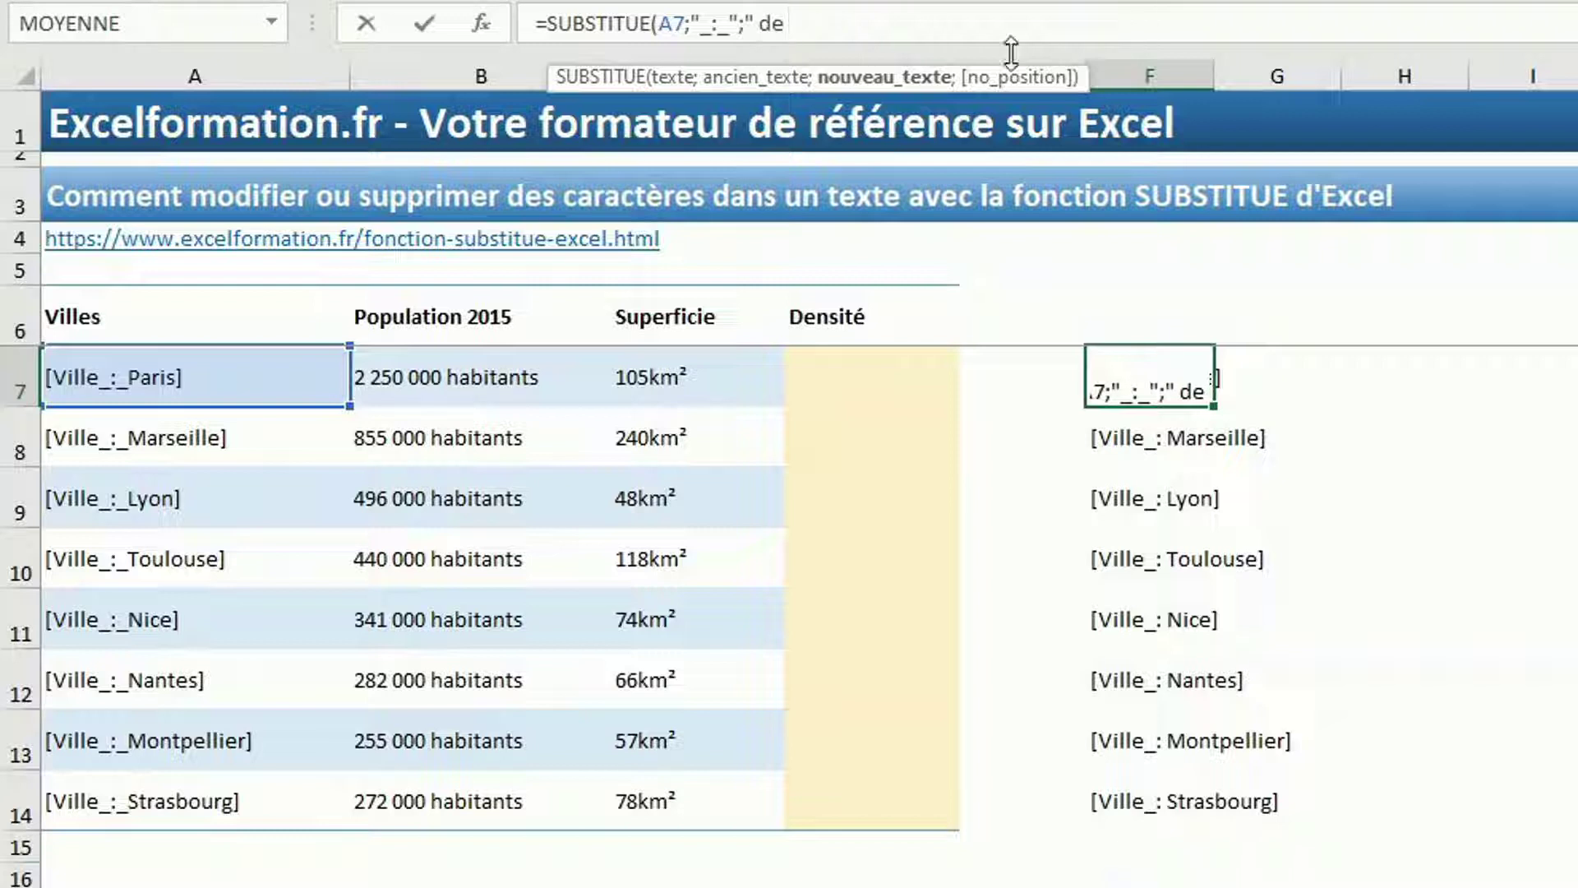
text(")
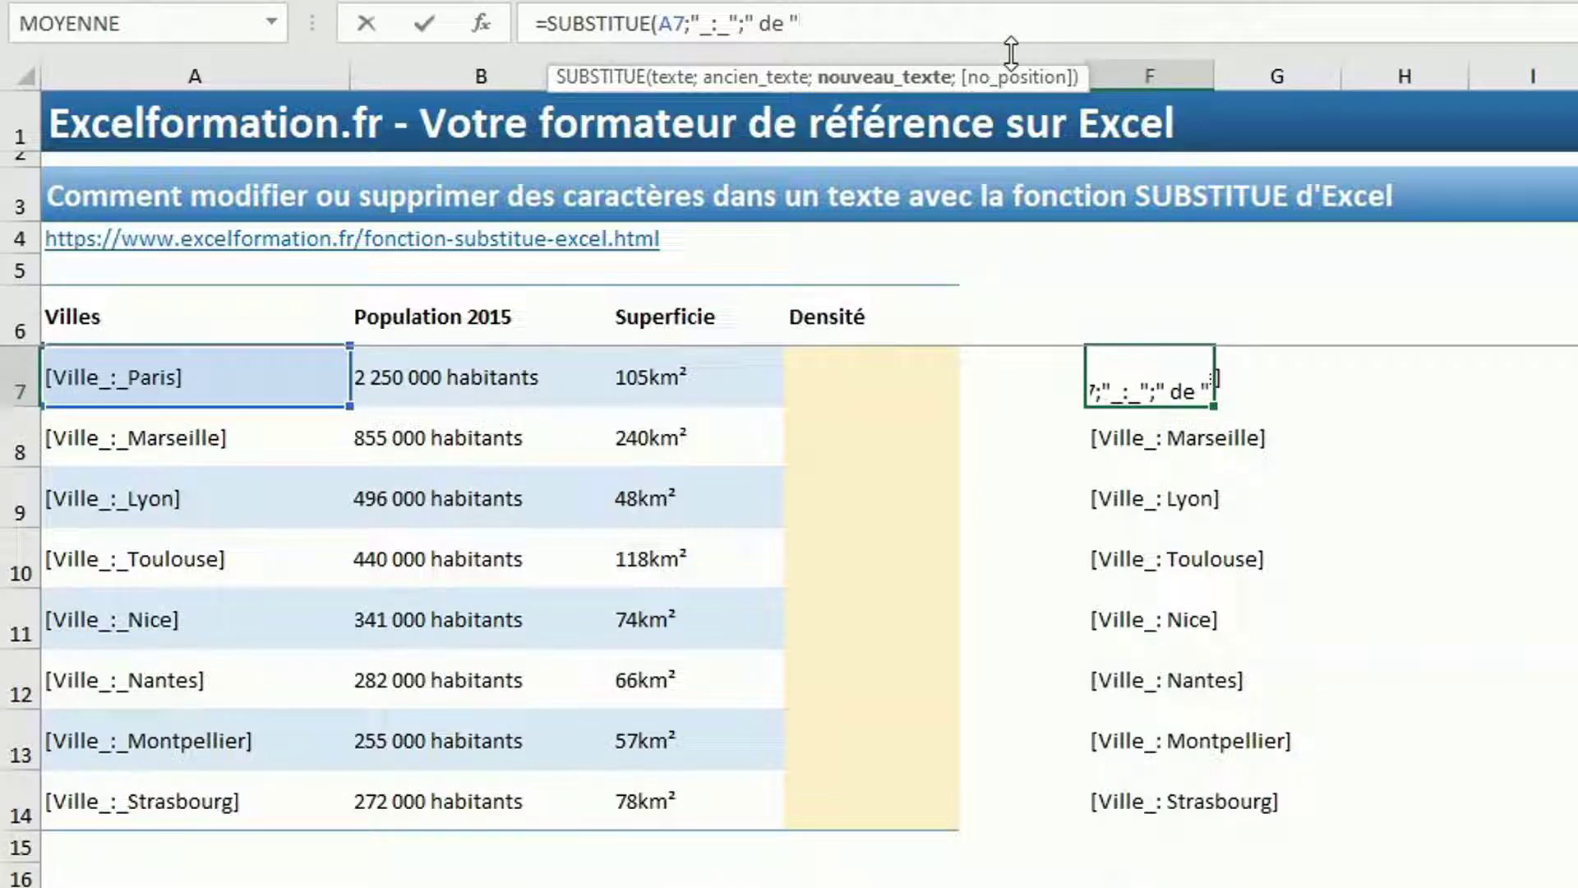
text())
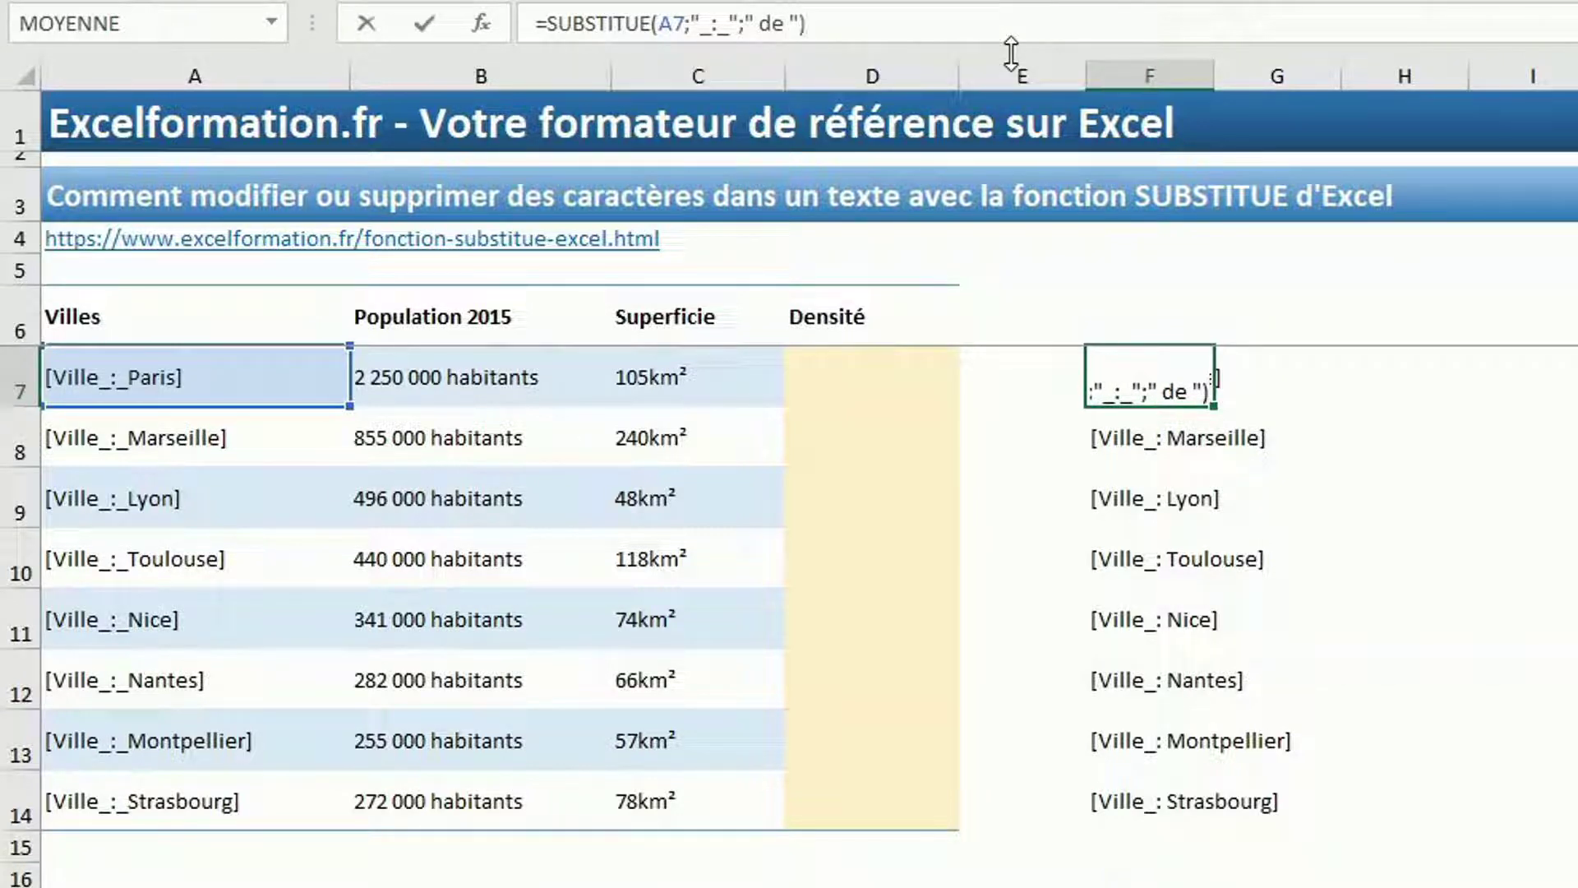
key(Return)
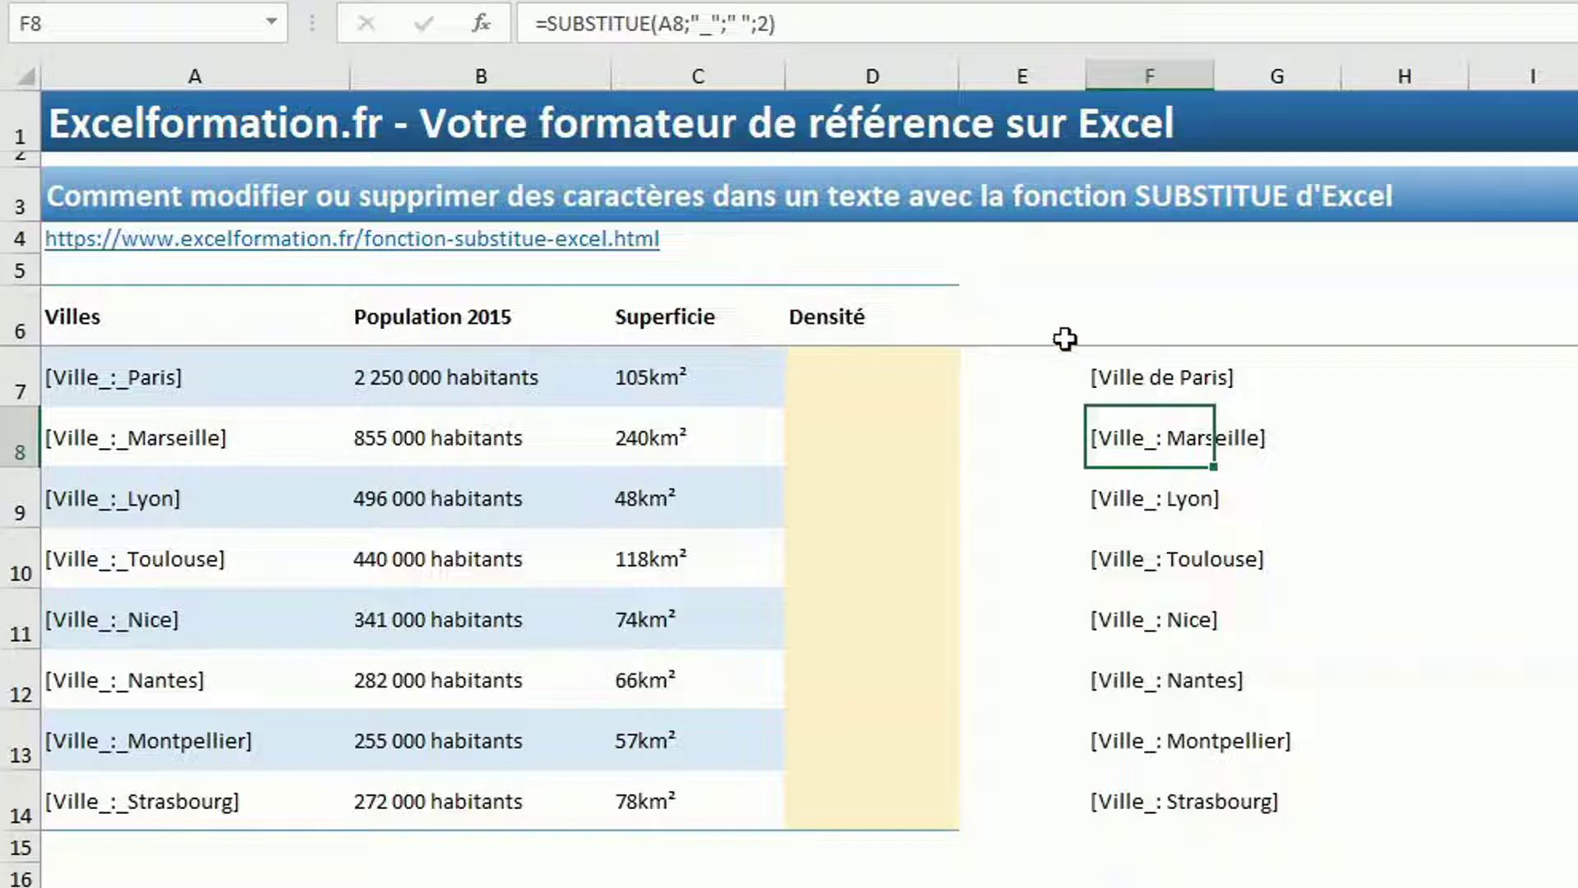
Step: Fill the F7 formula down through F14
click(1220, 374)
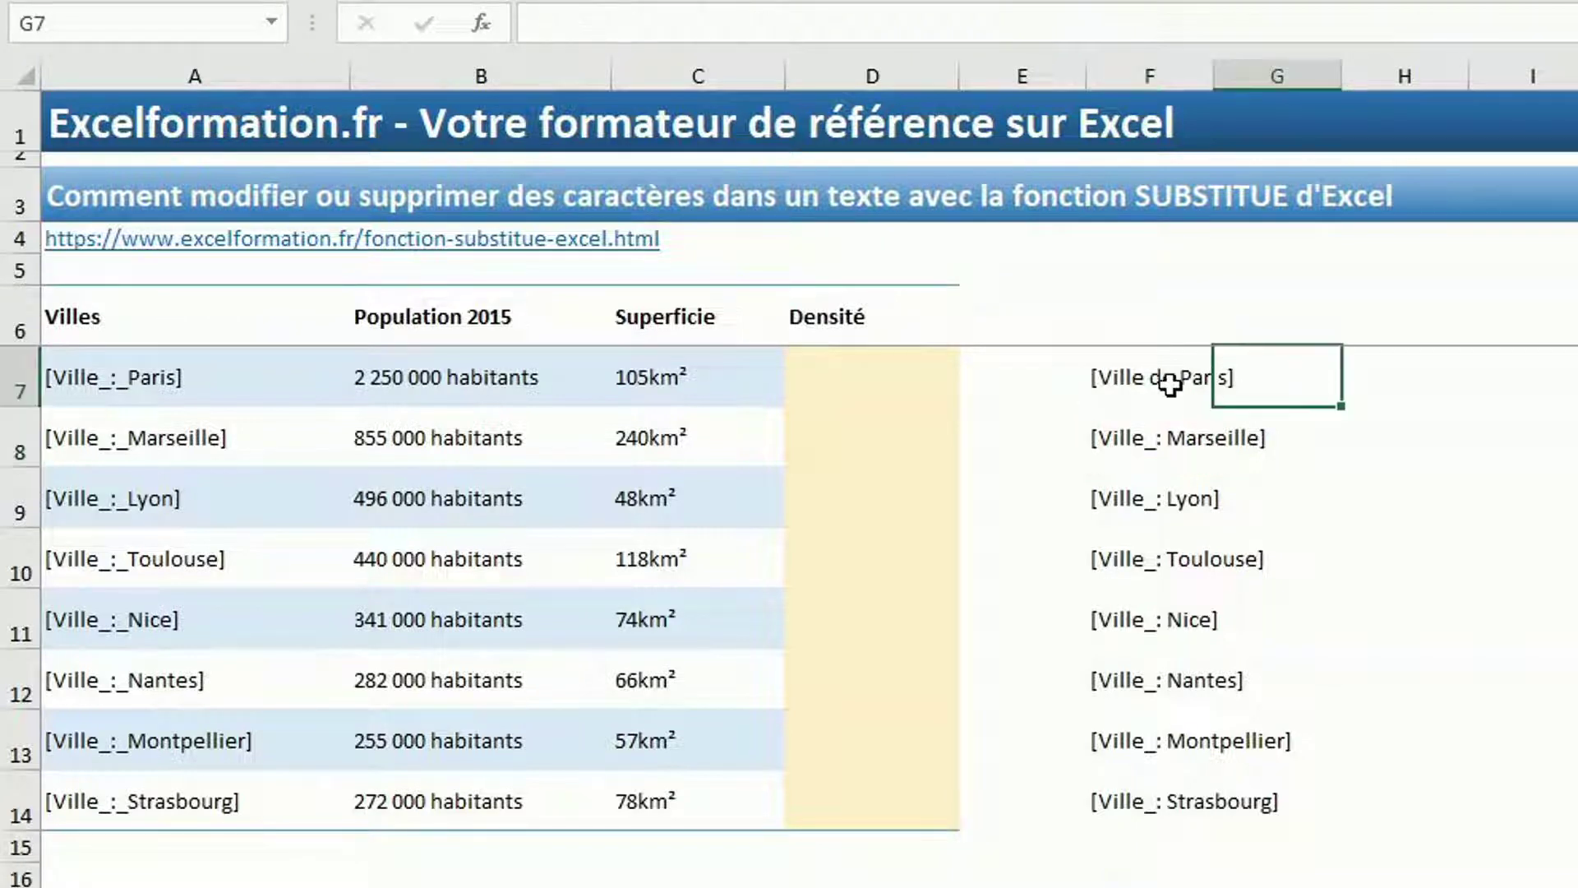
click(1161, 376)
double_click(1216, 408)
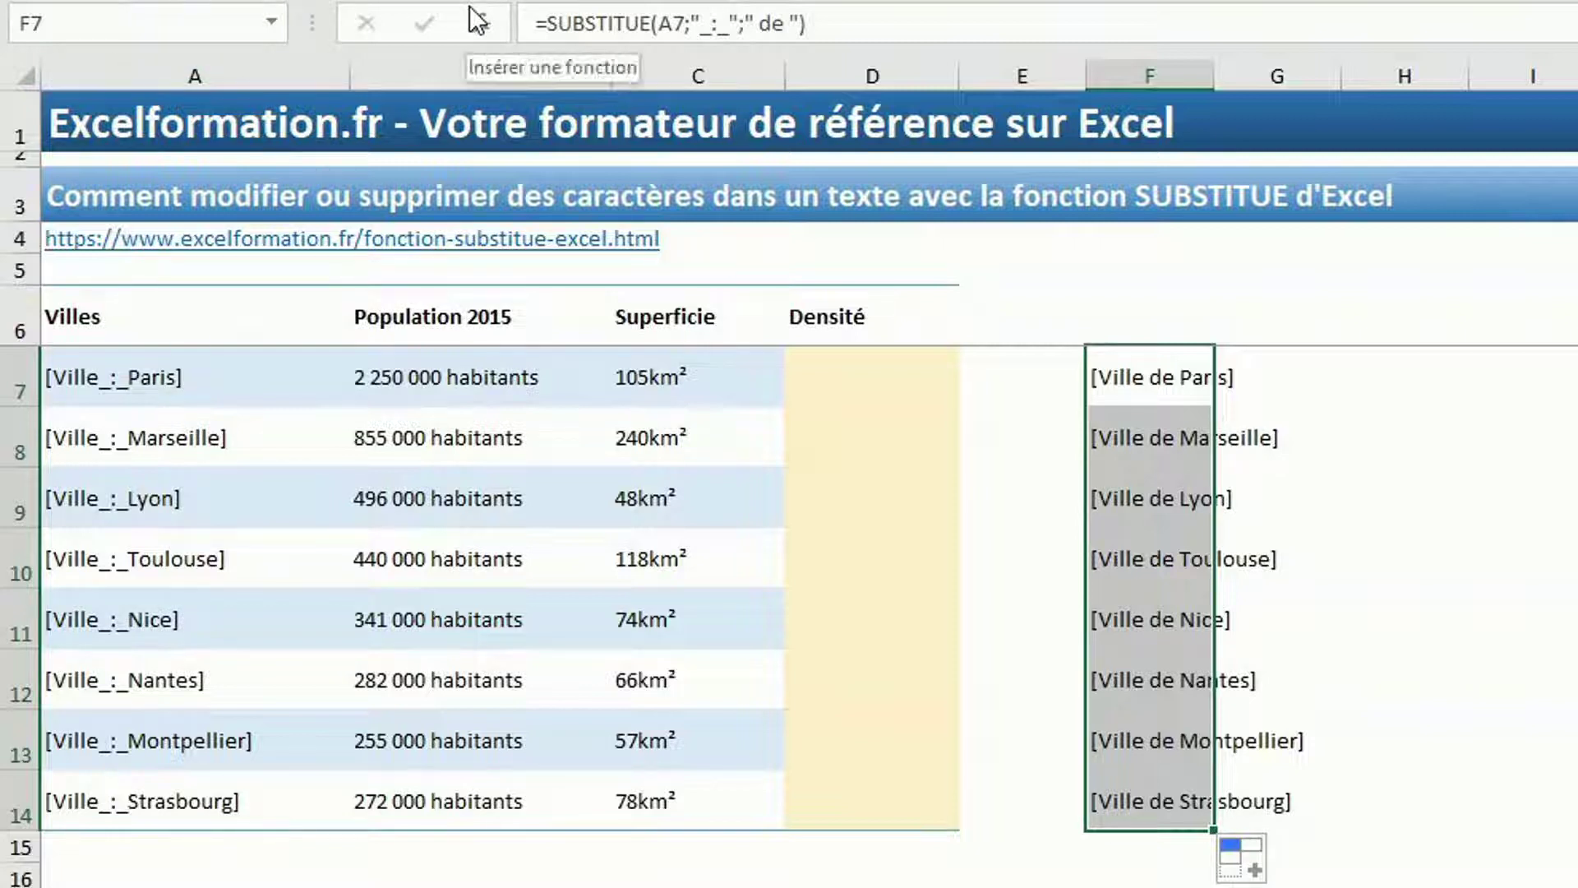
Step: Wrap the formula across F7:F14 in a second SUBSTITUE that replaces "[" with an empty string ""
click(546, 23)
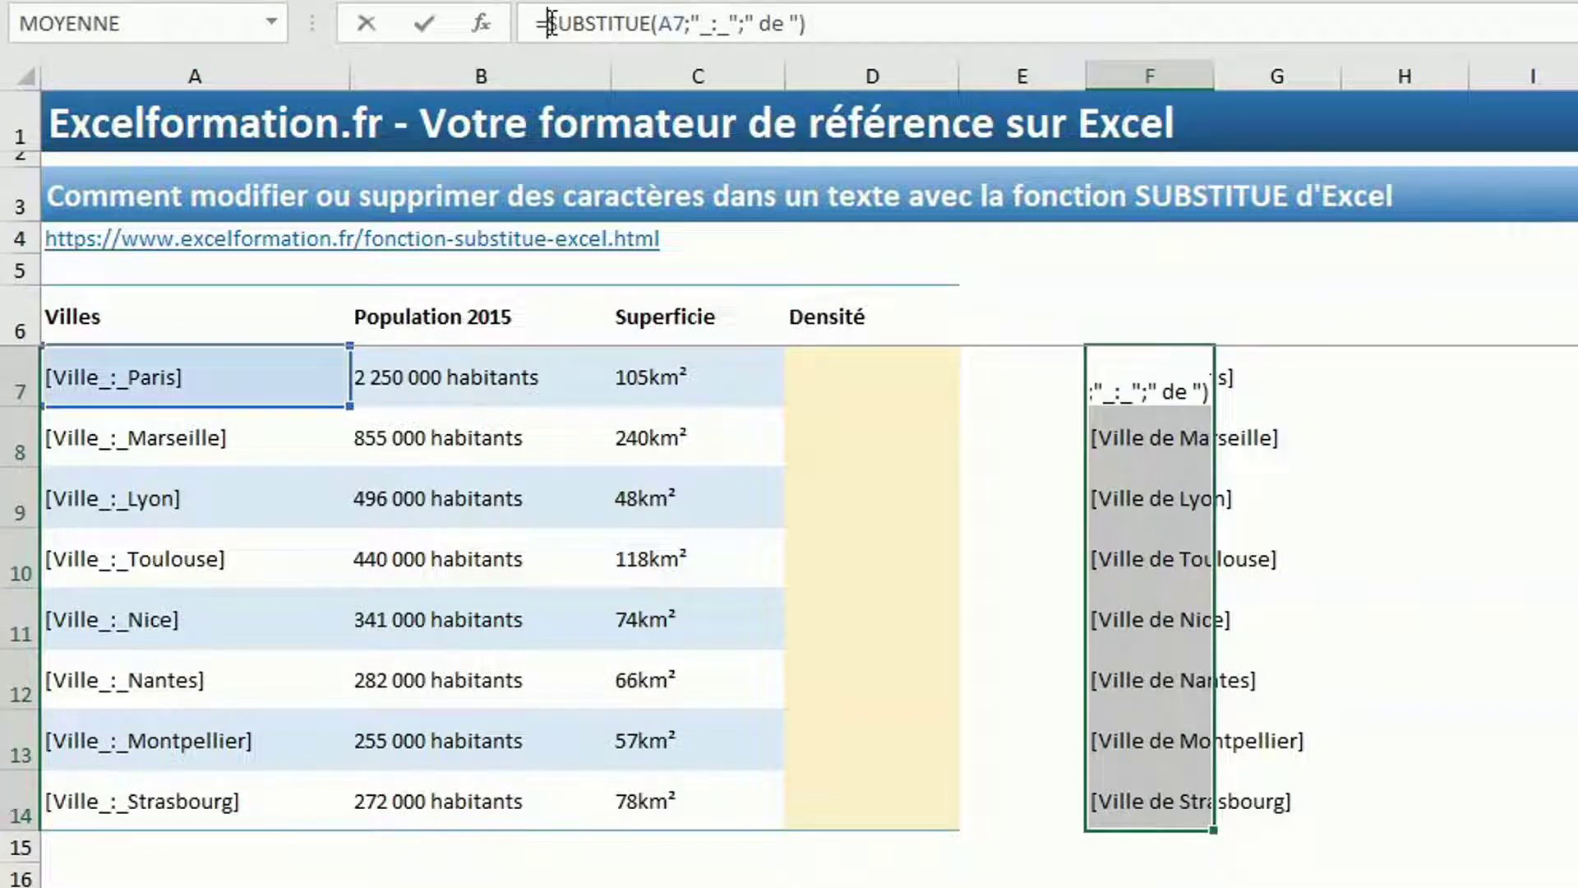
text(sub)
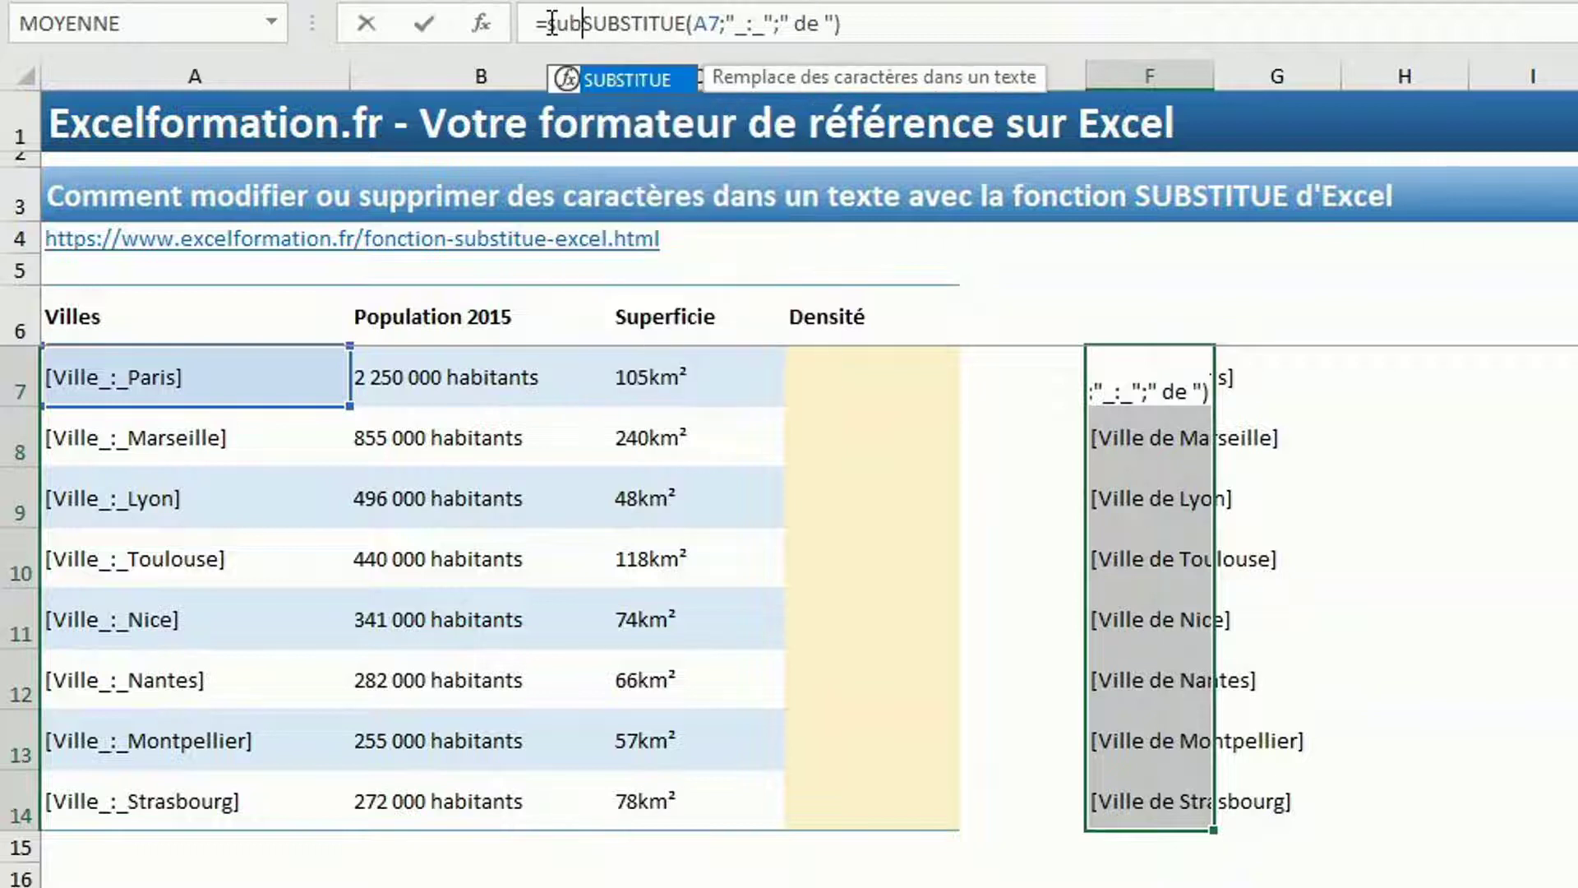
double_click(592, 79)
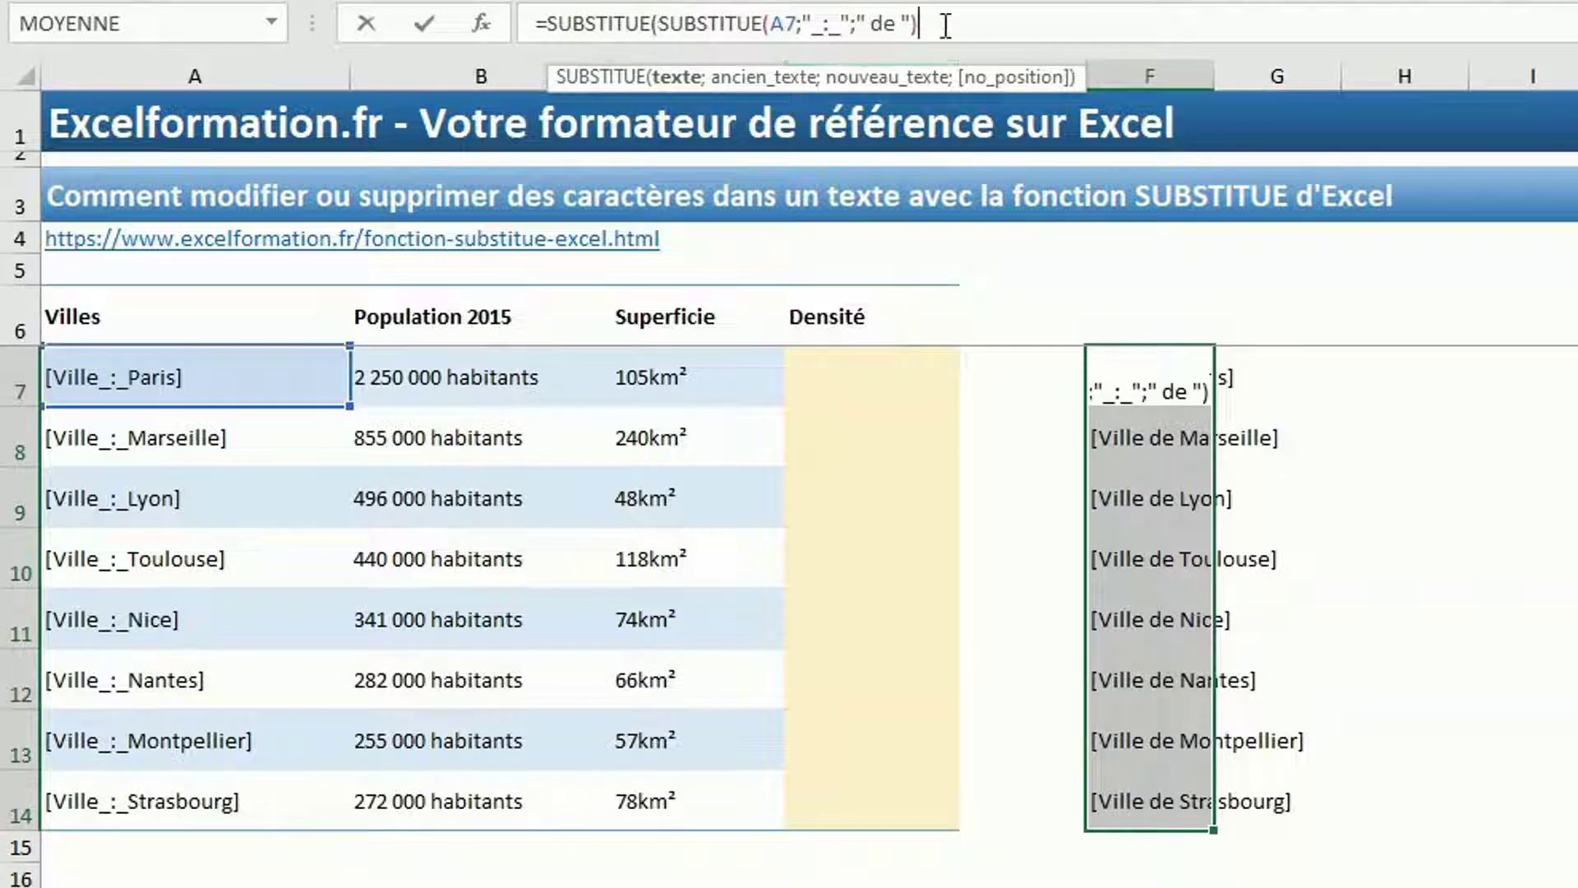
text(;)
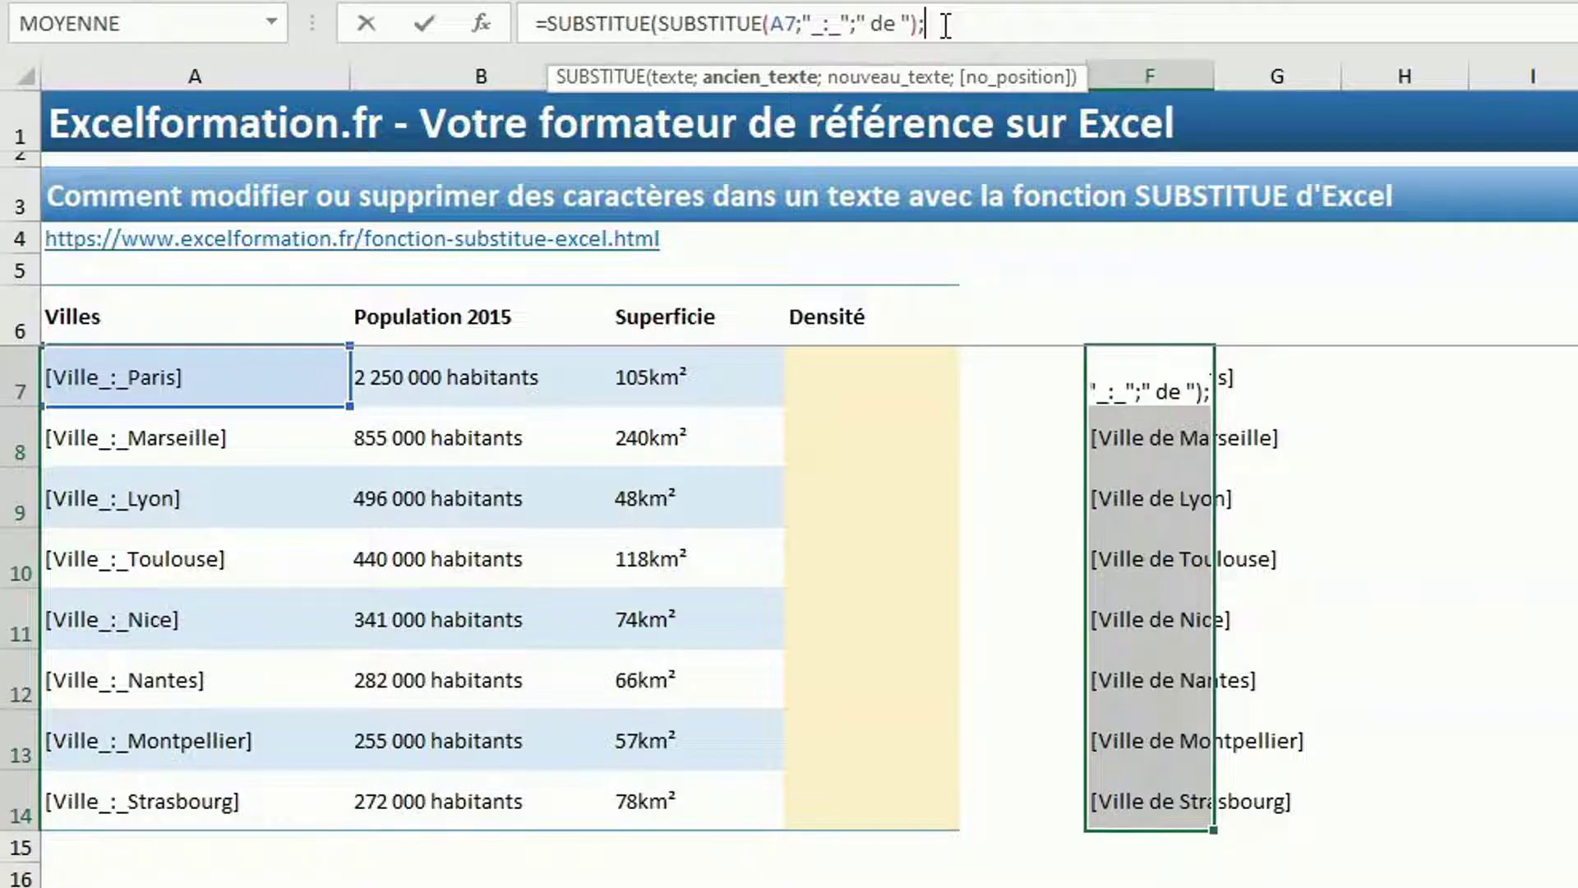
text("[)
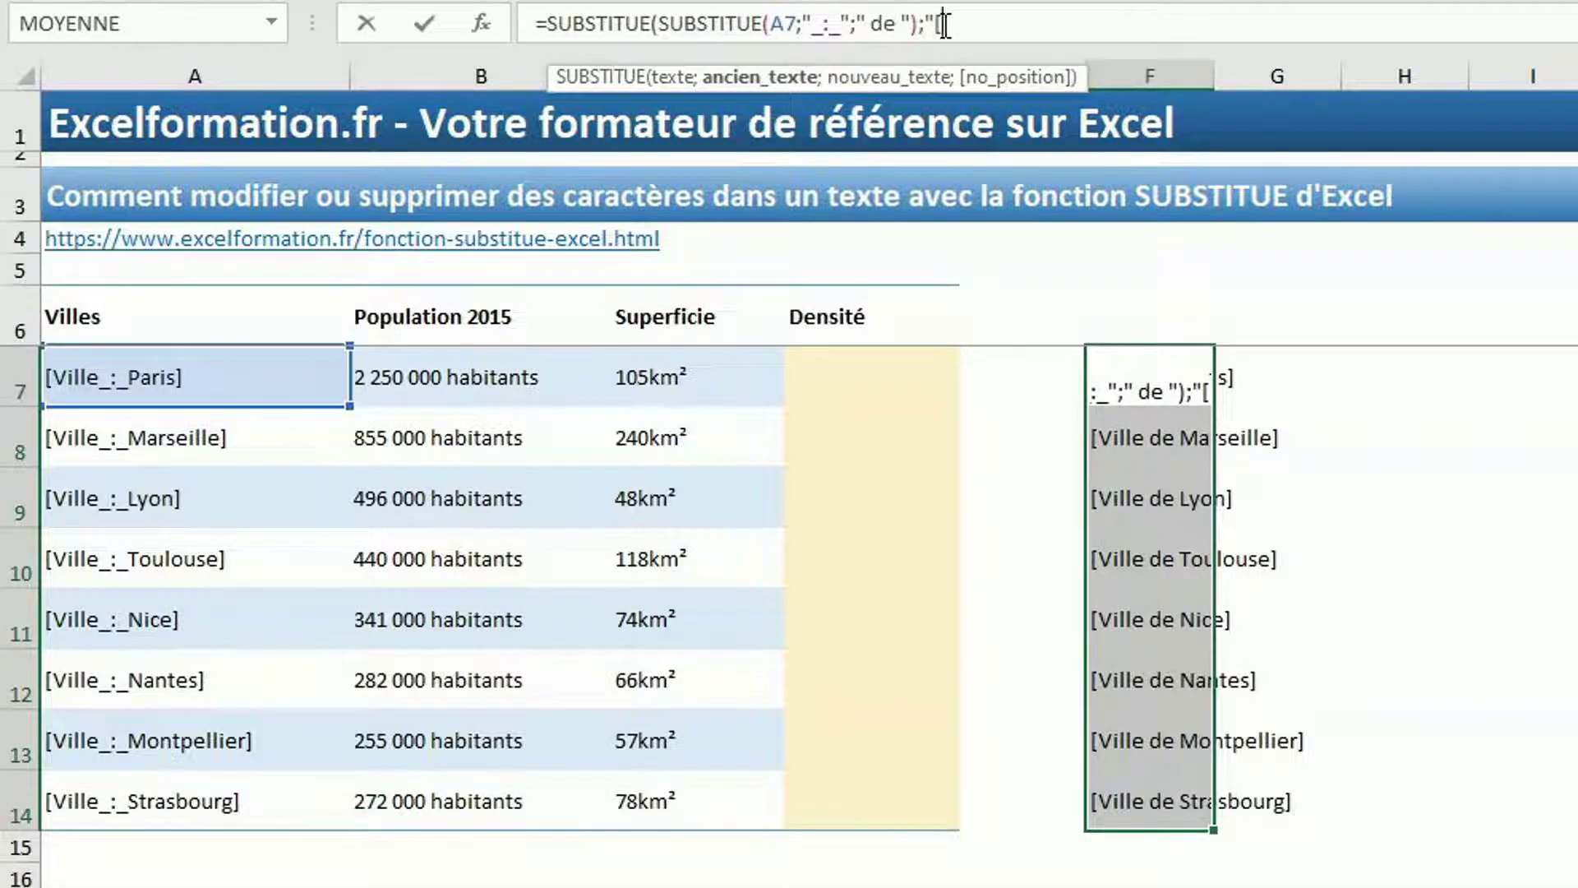
text(")
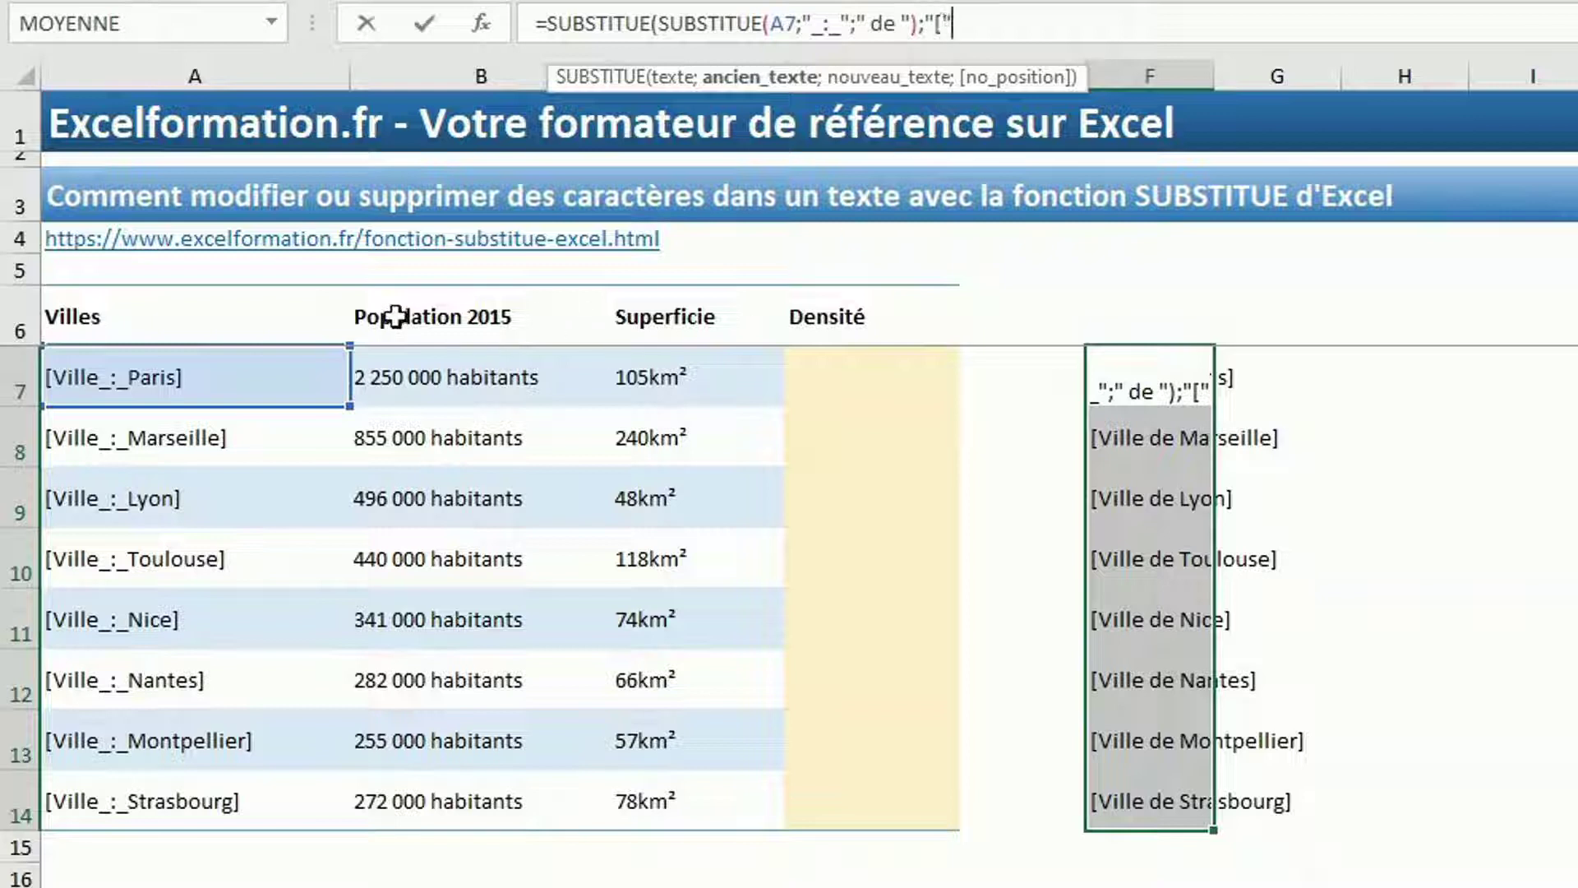
text(;)
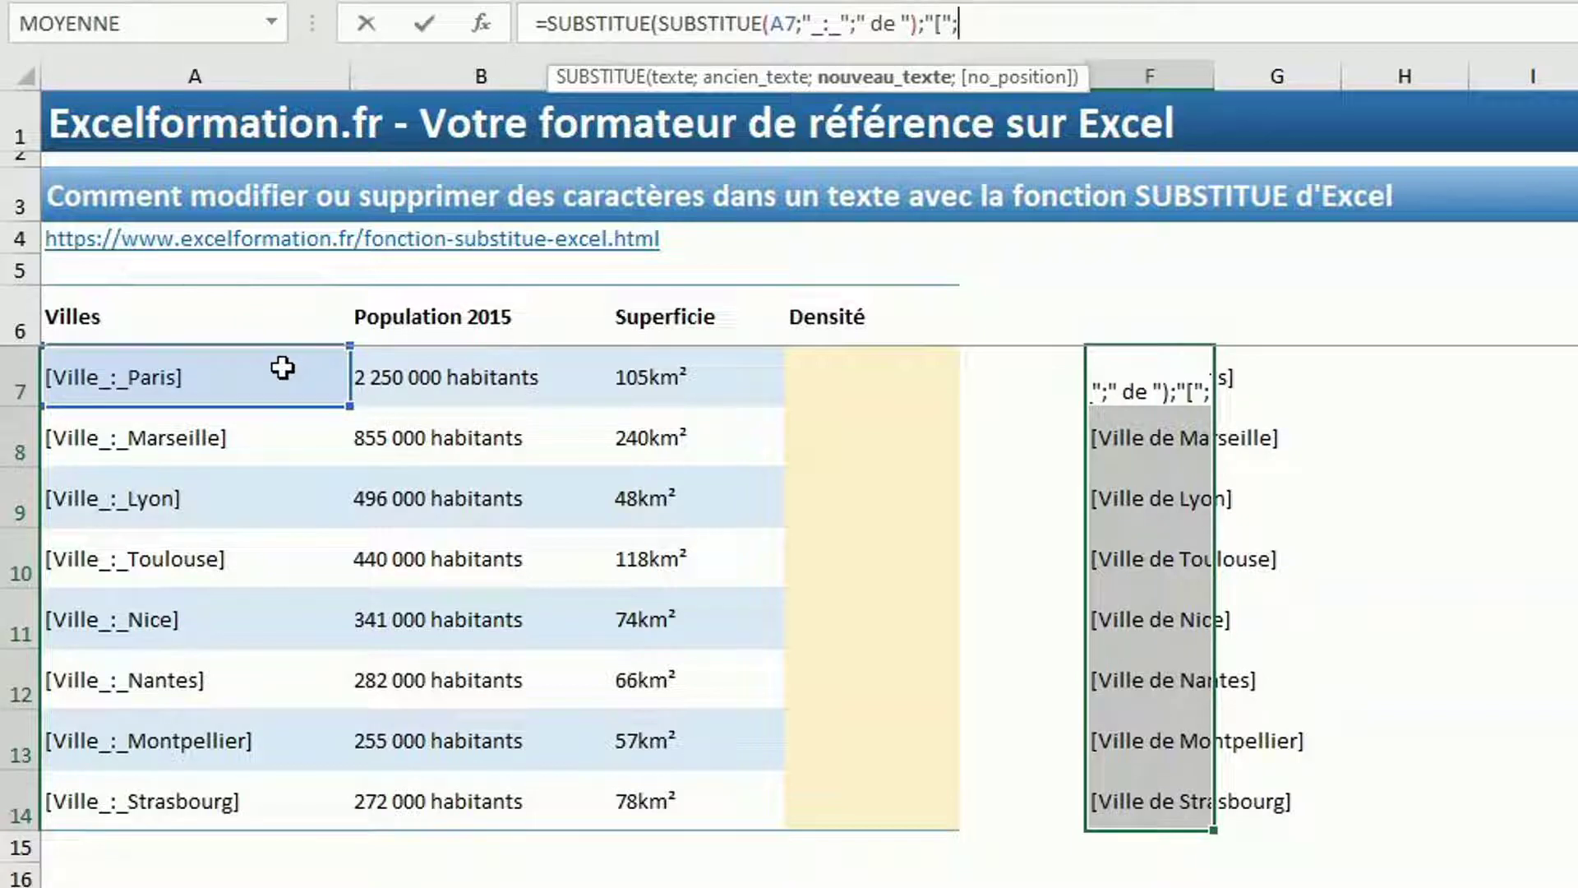
text("")
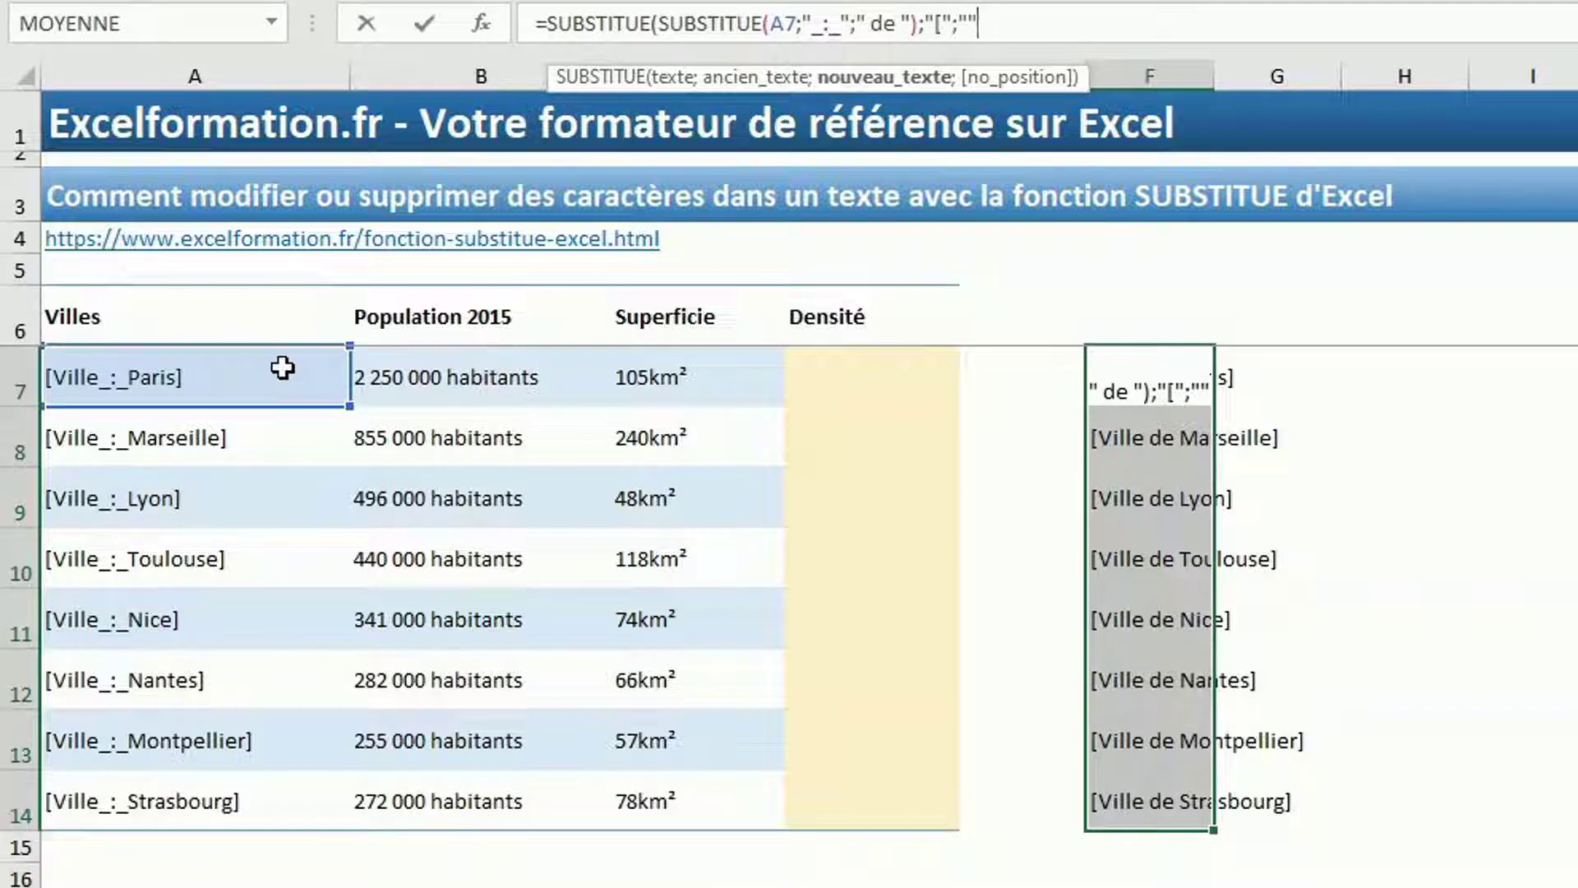
text())
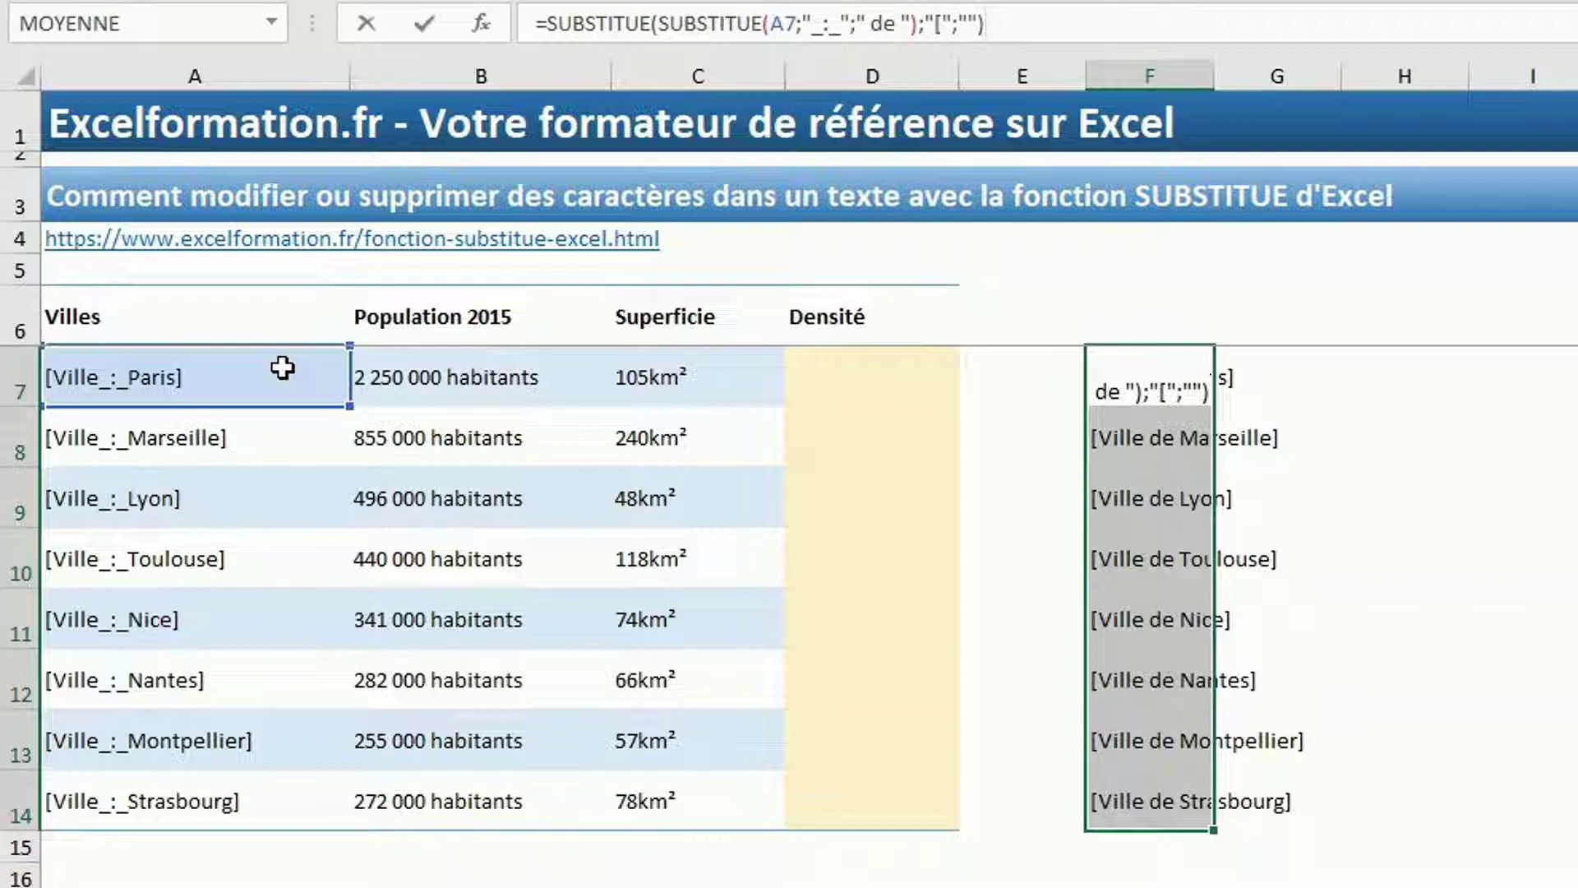
key(ctrl+Return)
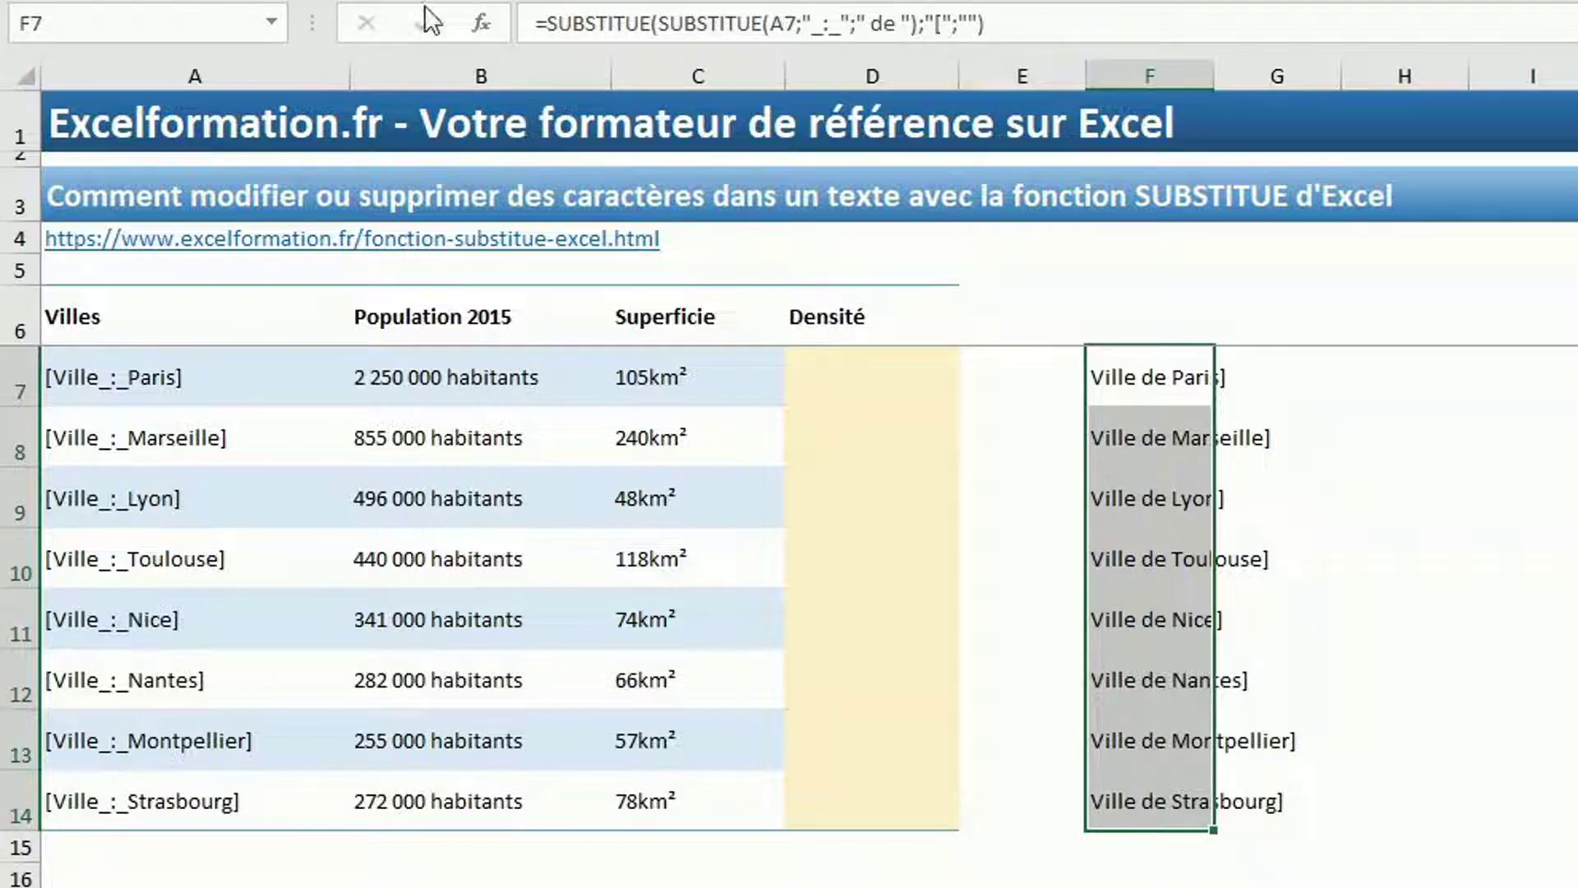
Step: Wrap the formula across F7:F14 in a third SUBSTITUE that replaces "]" with an empty string ""
click(553, 37)
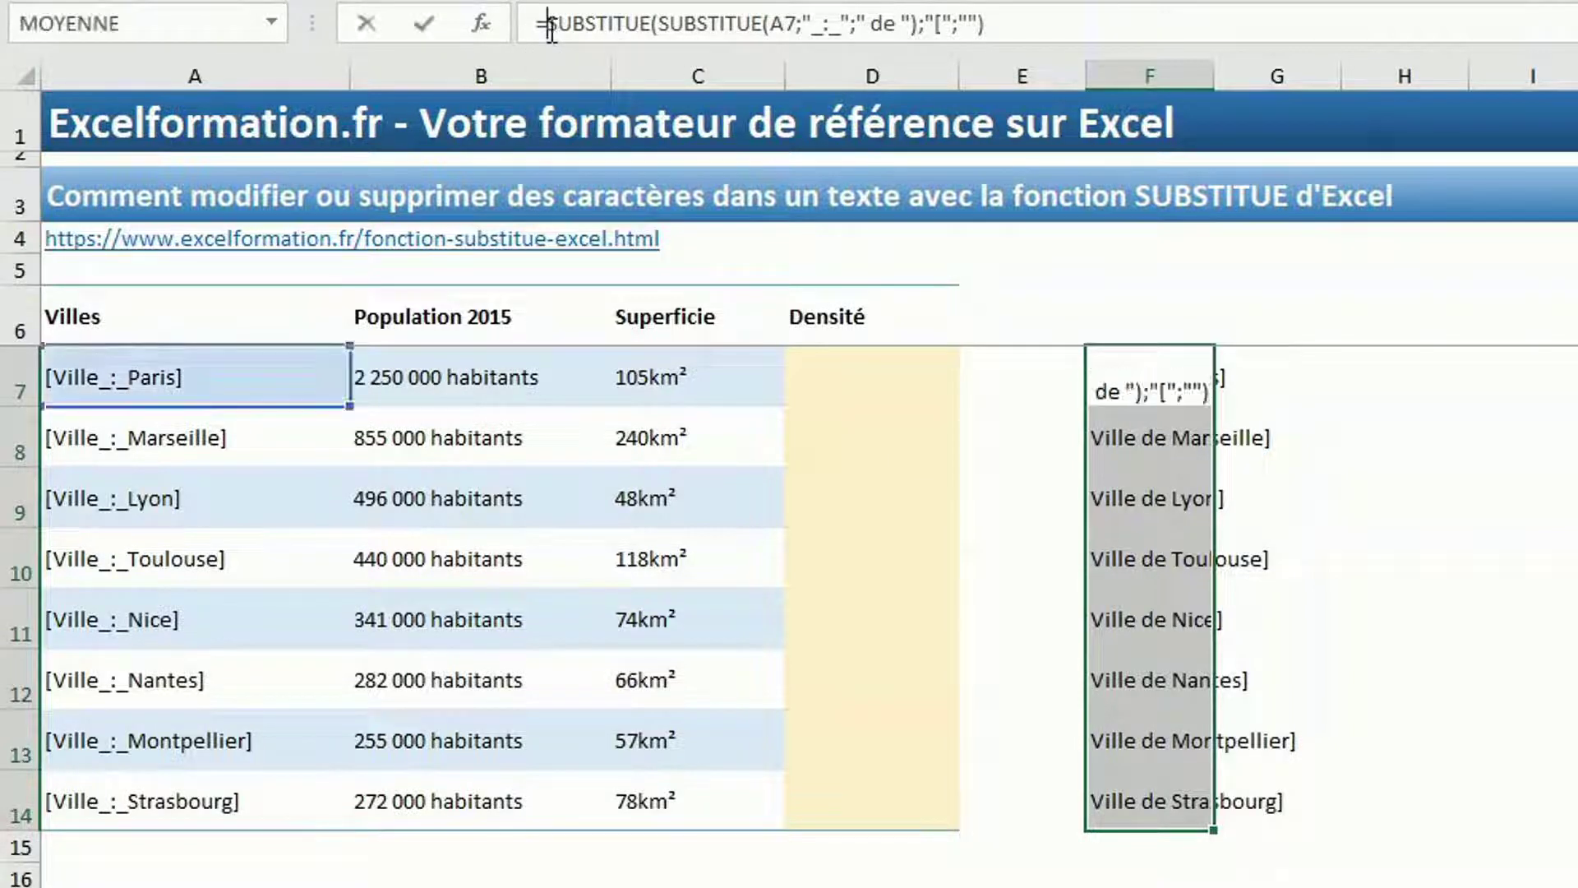
text(sub)
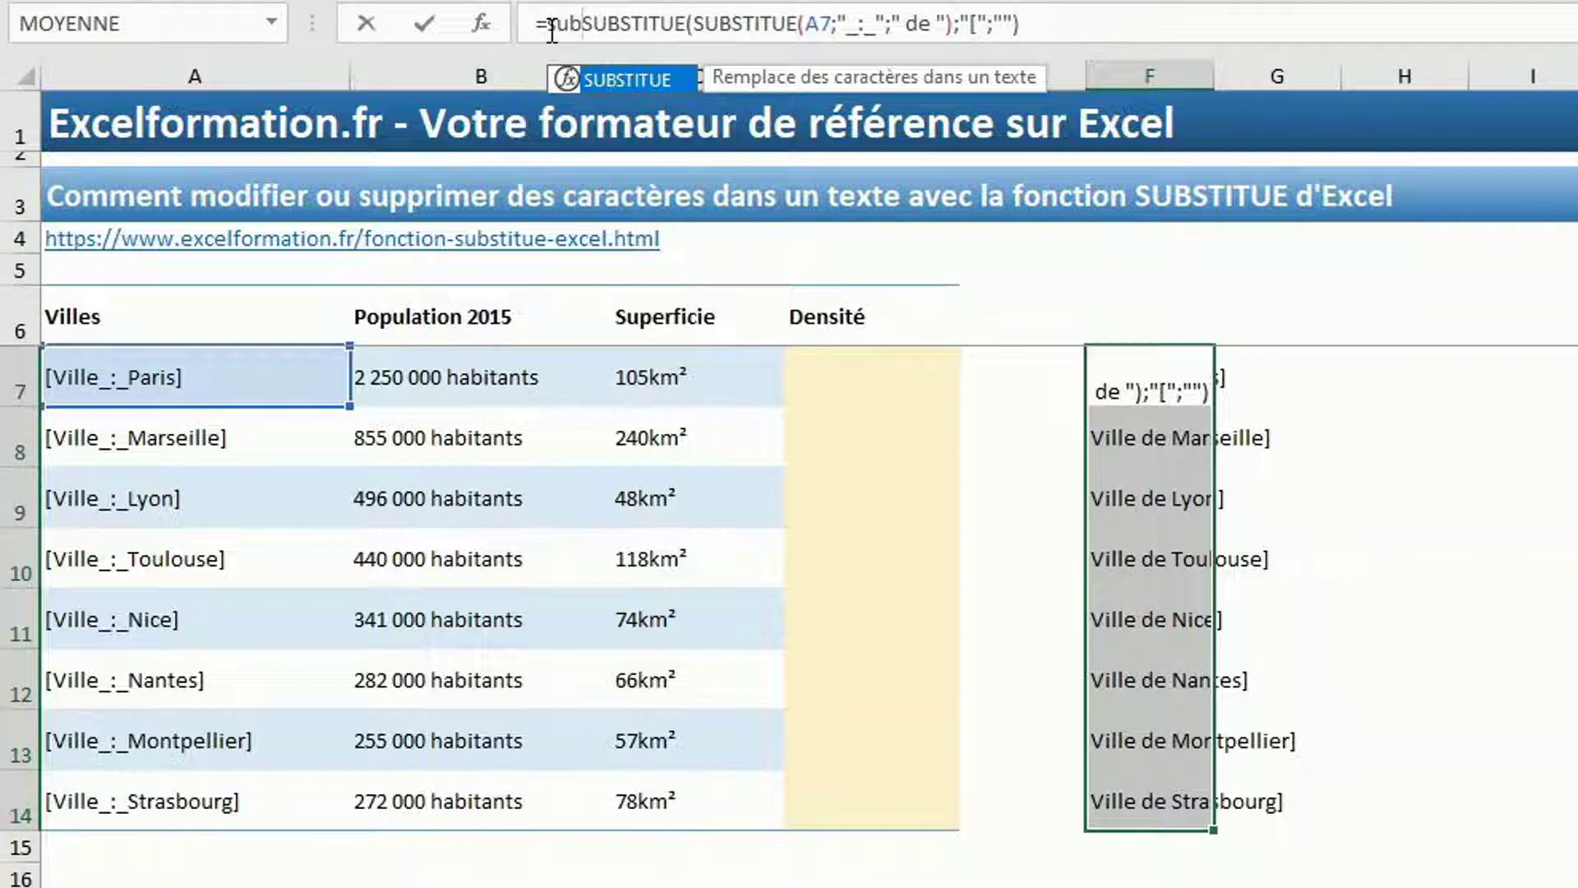
key(Tab)
click(1153, 39)
text(;")
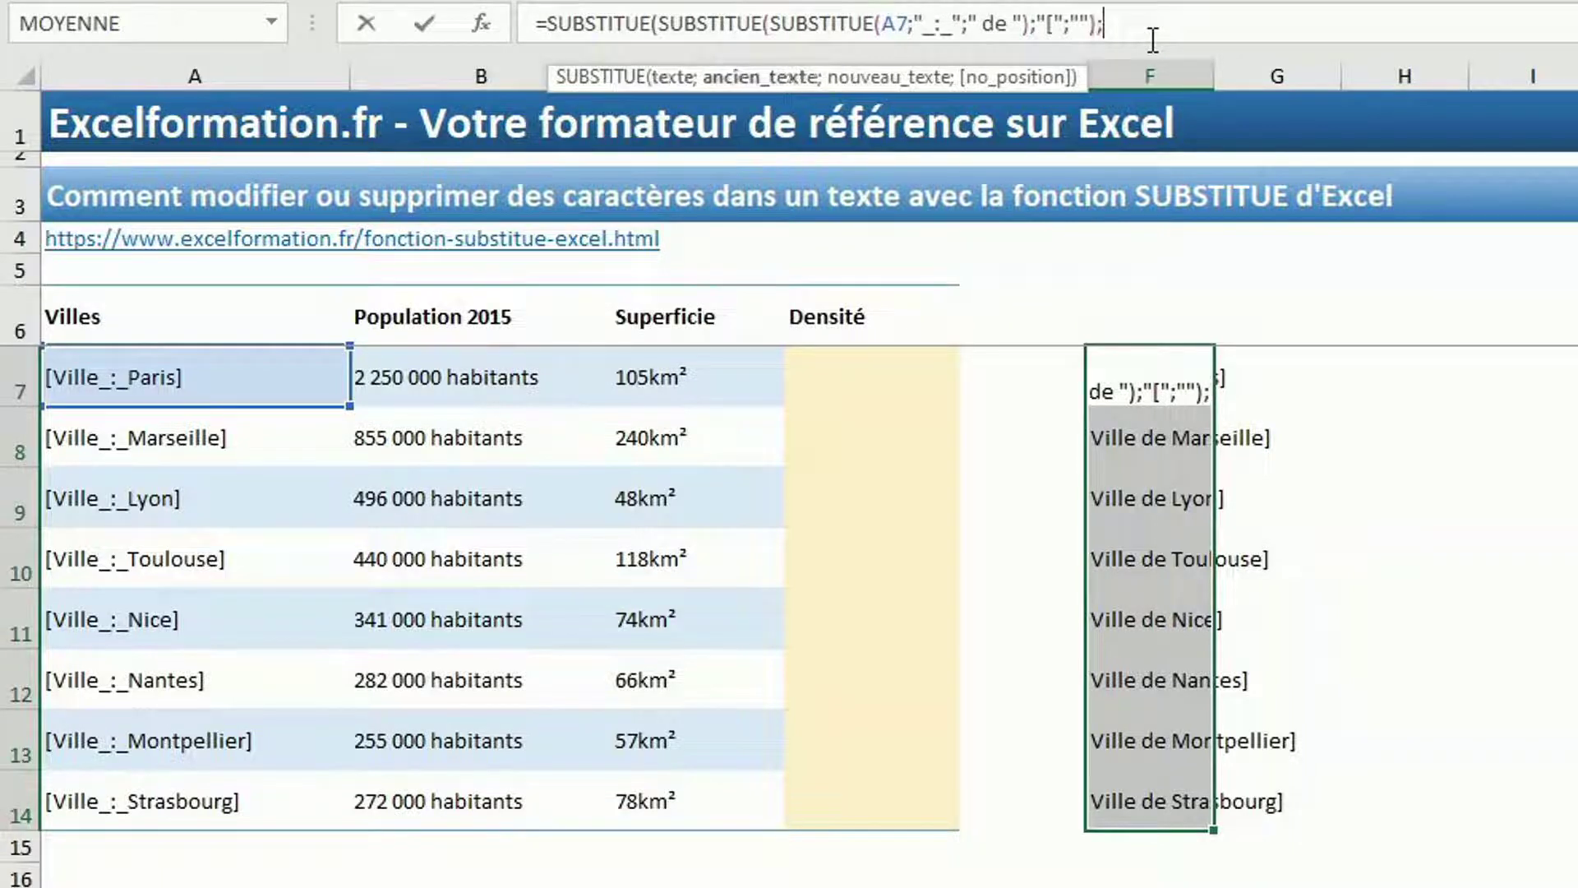
text(]")
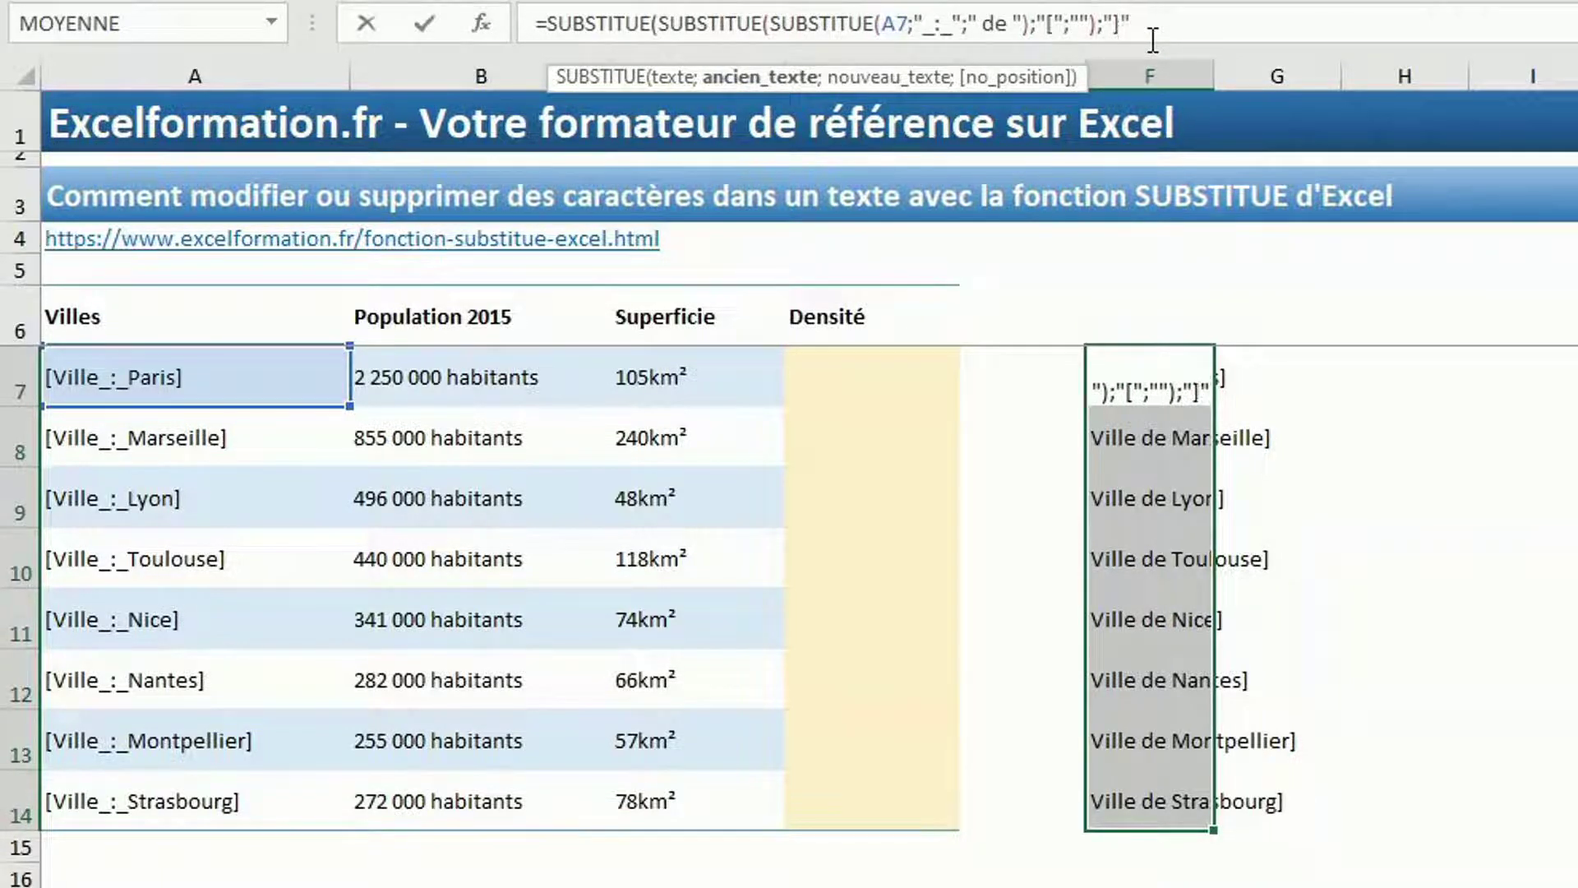
text(;)
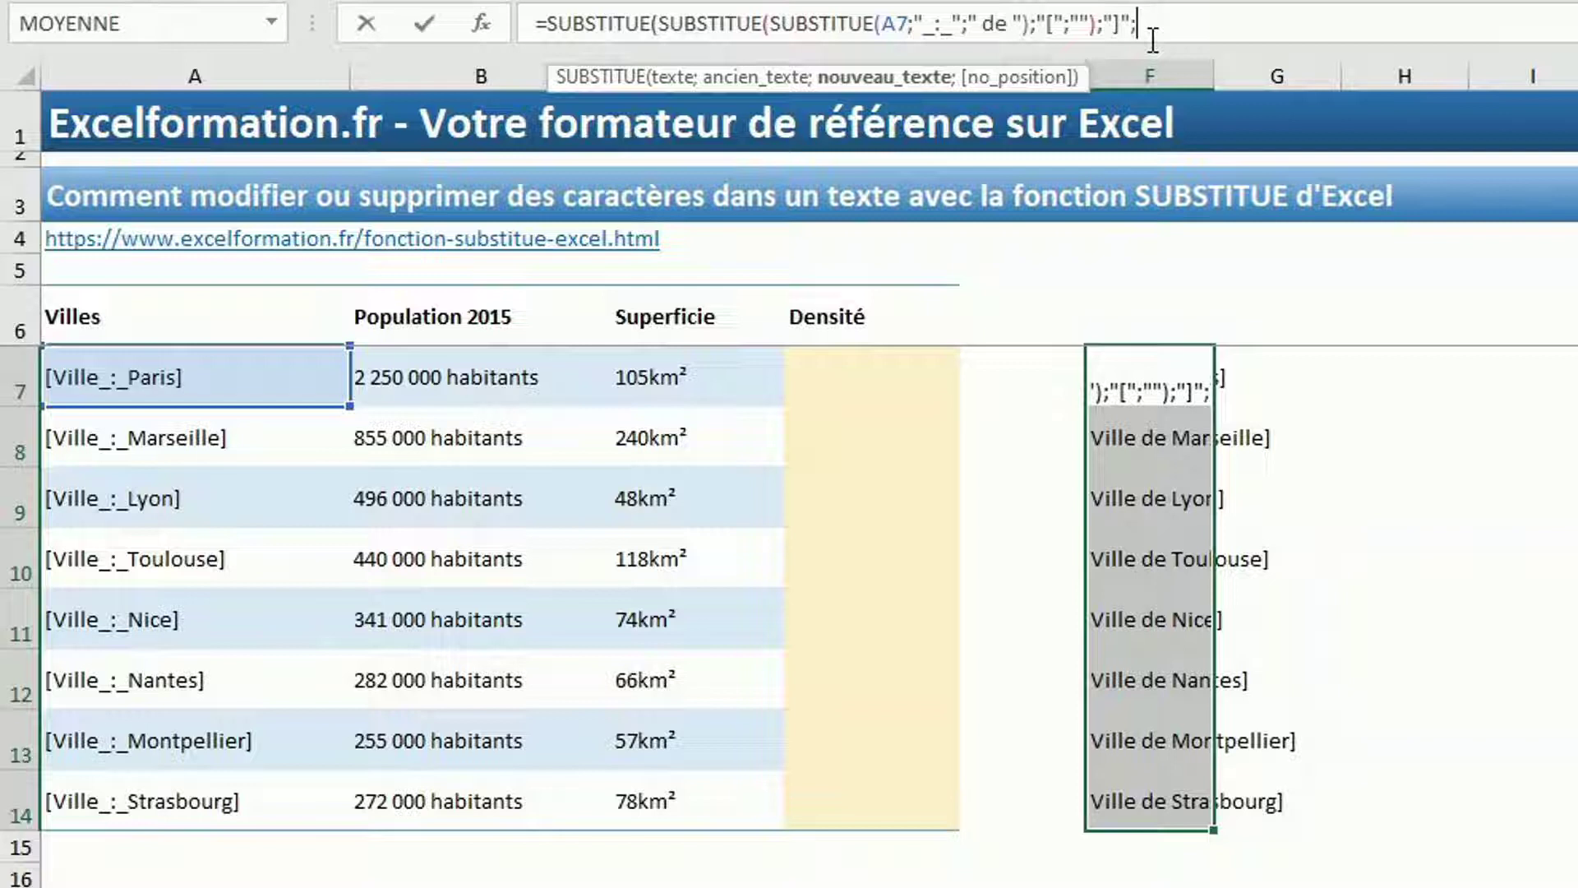
text(""))
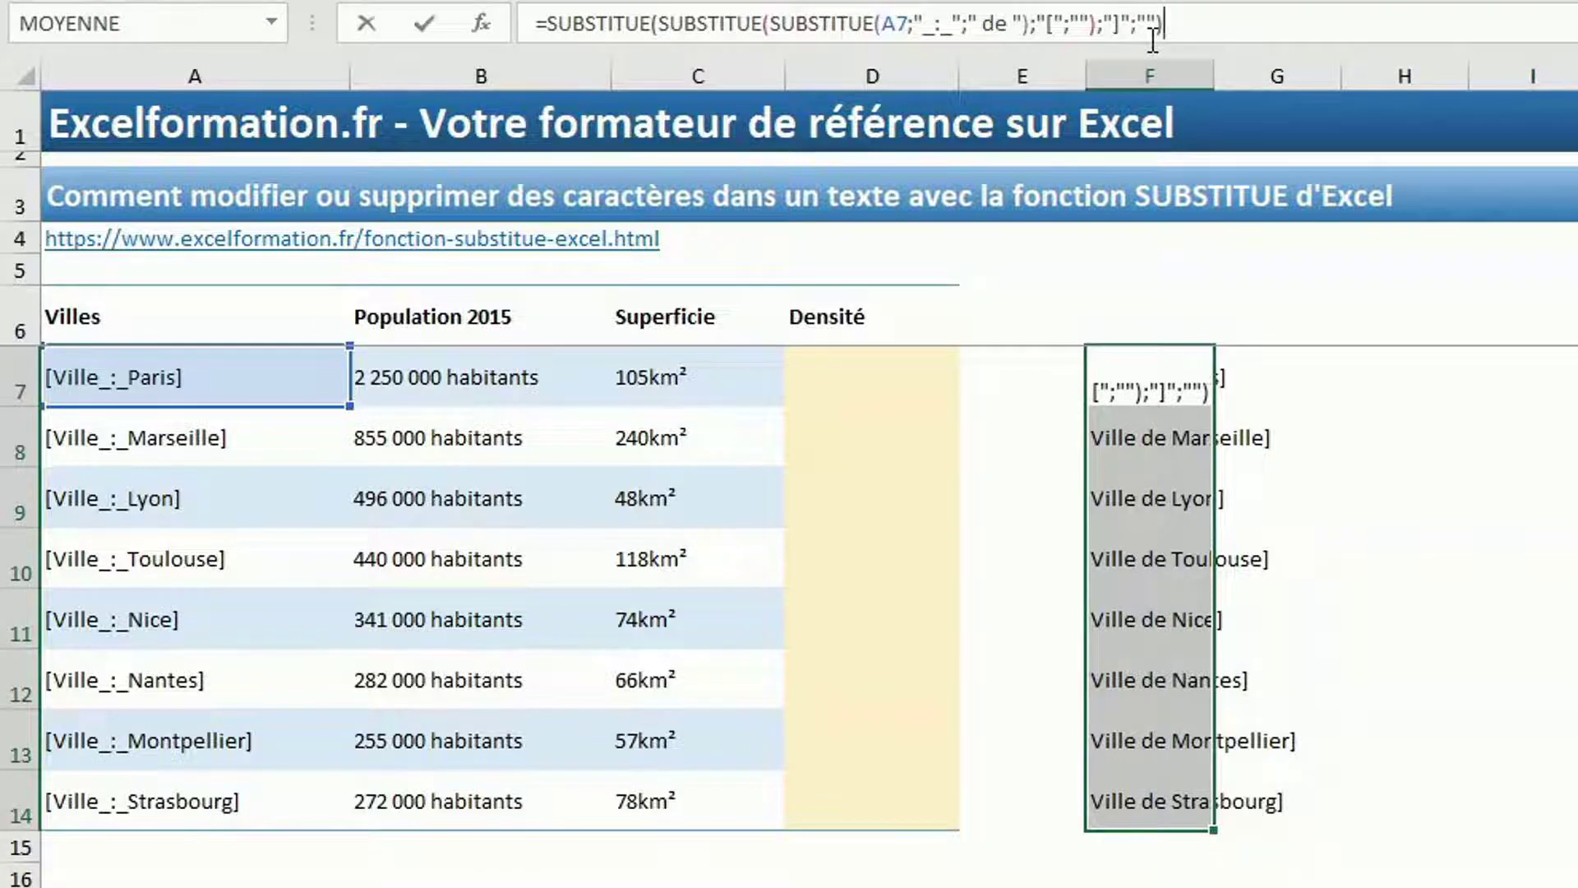
key(ctrl+Return)
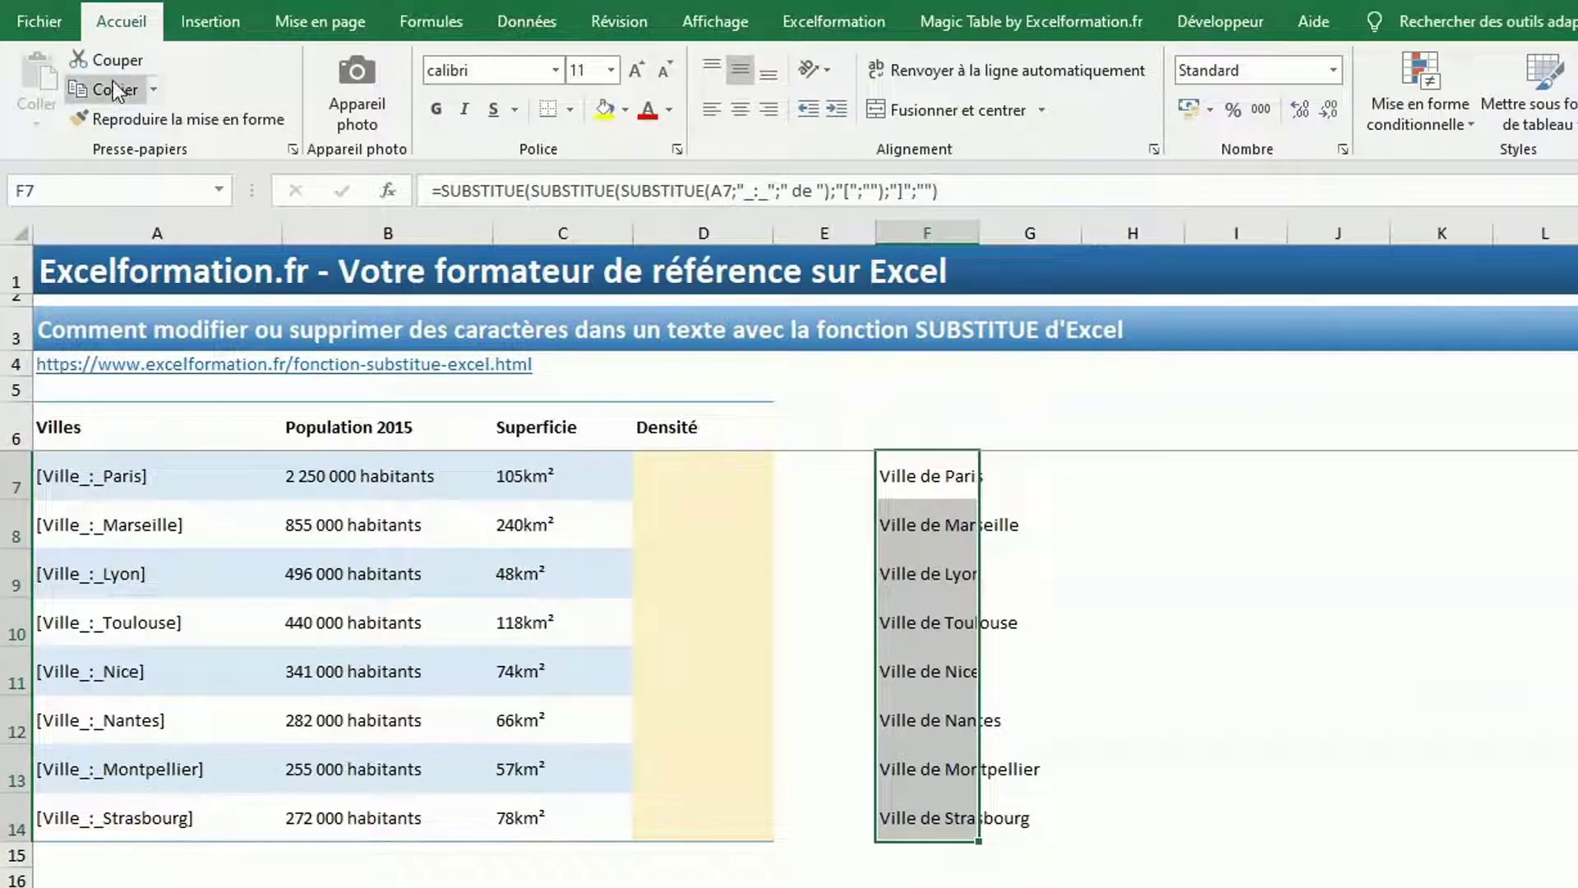
Step: Copy the cleaned city names in F7:F14 and select the Villes cells A7:A14 as the paste destination
click(112, 85)
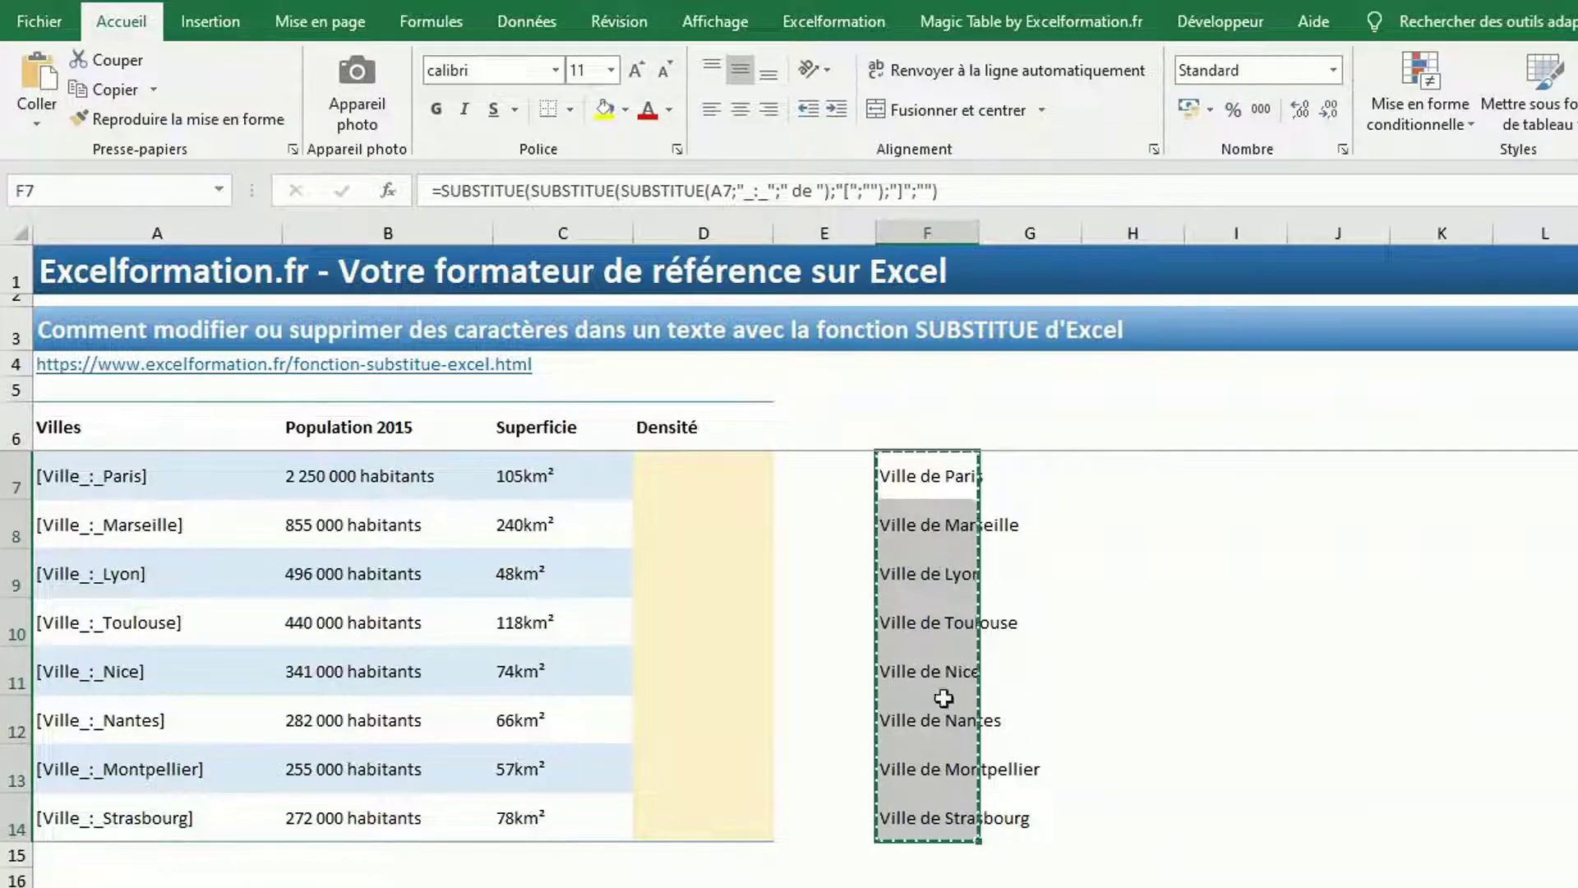
drag(132, 474, 41, 801)
Step: Try a normal paste of the copied formulas over the Villes cells A7:A14, and undo it
key(ctrl+v)
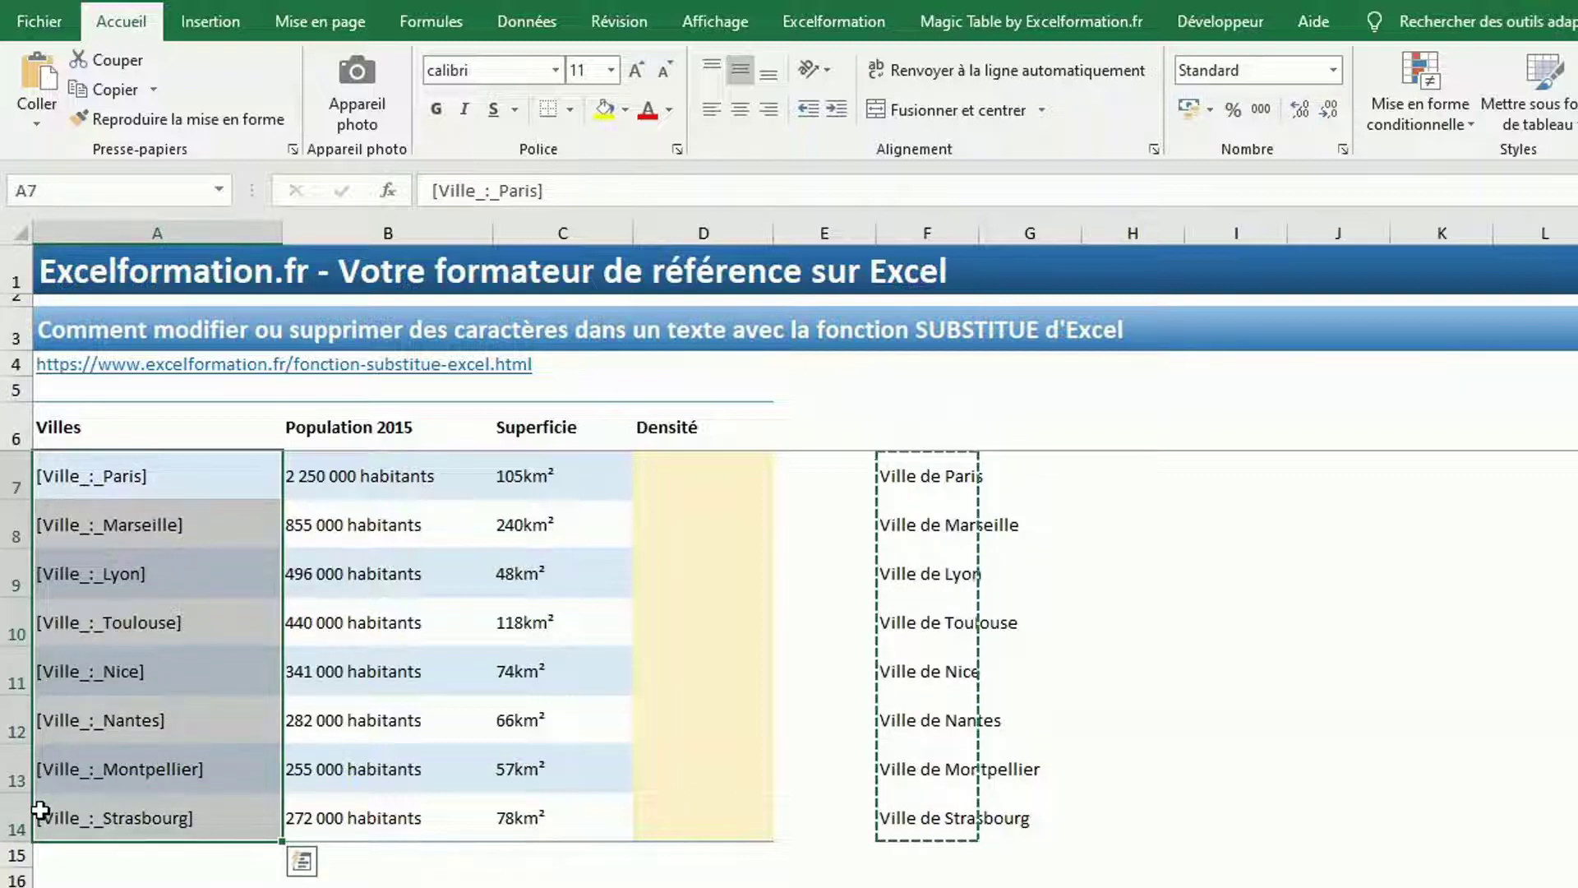
click(43, 72)
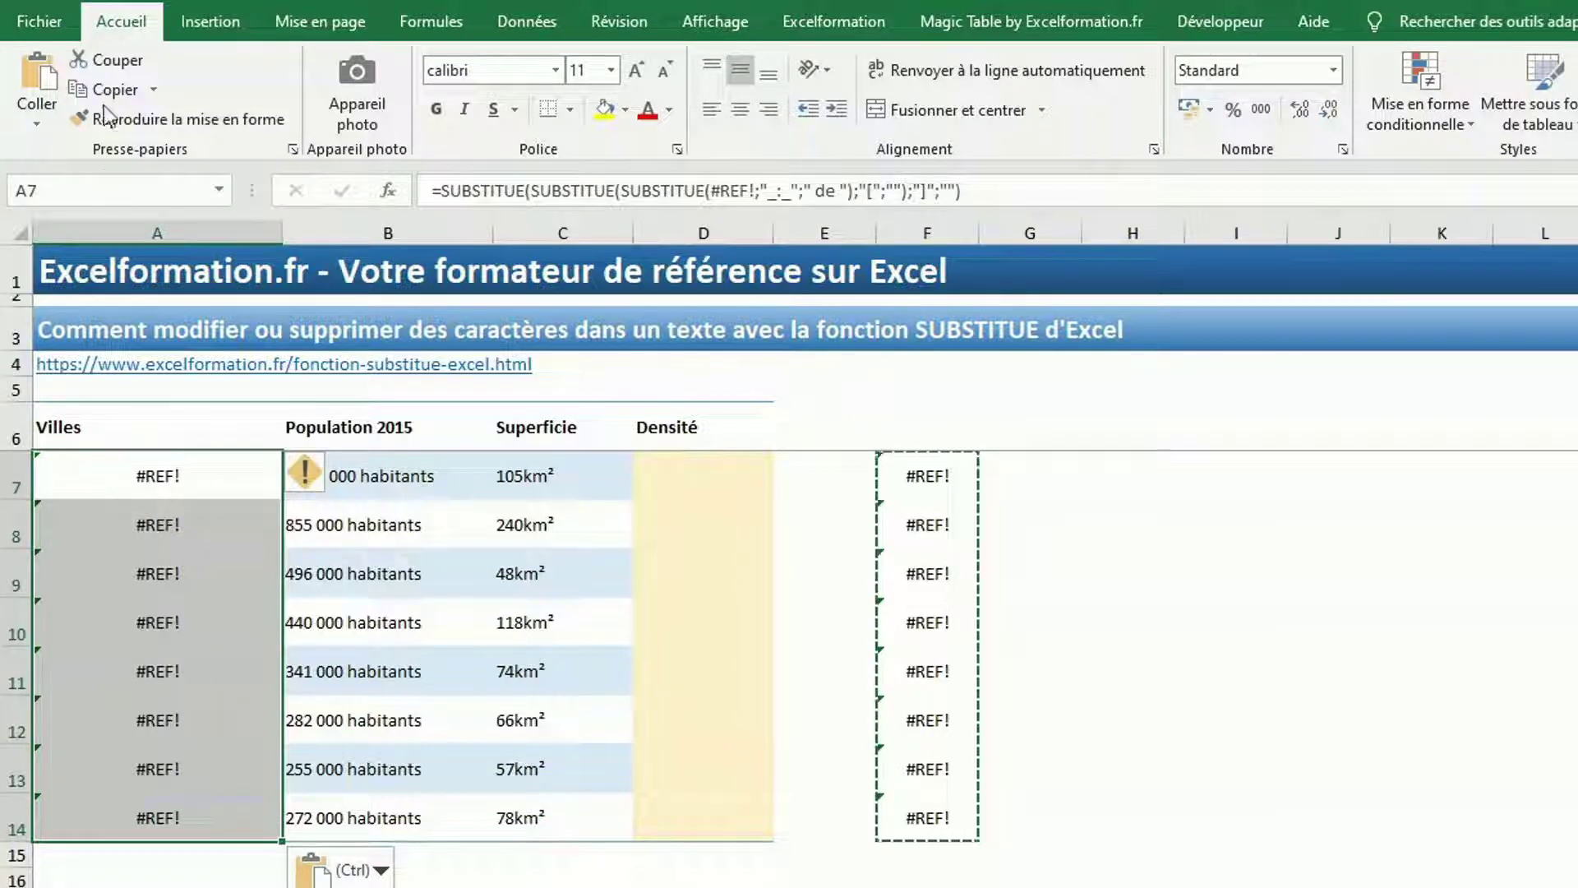
key(ctrl+z)
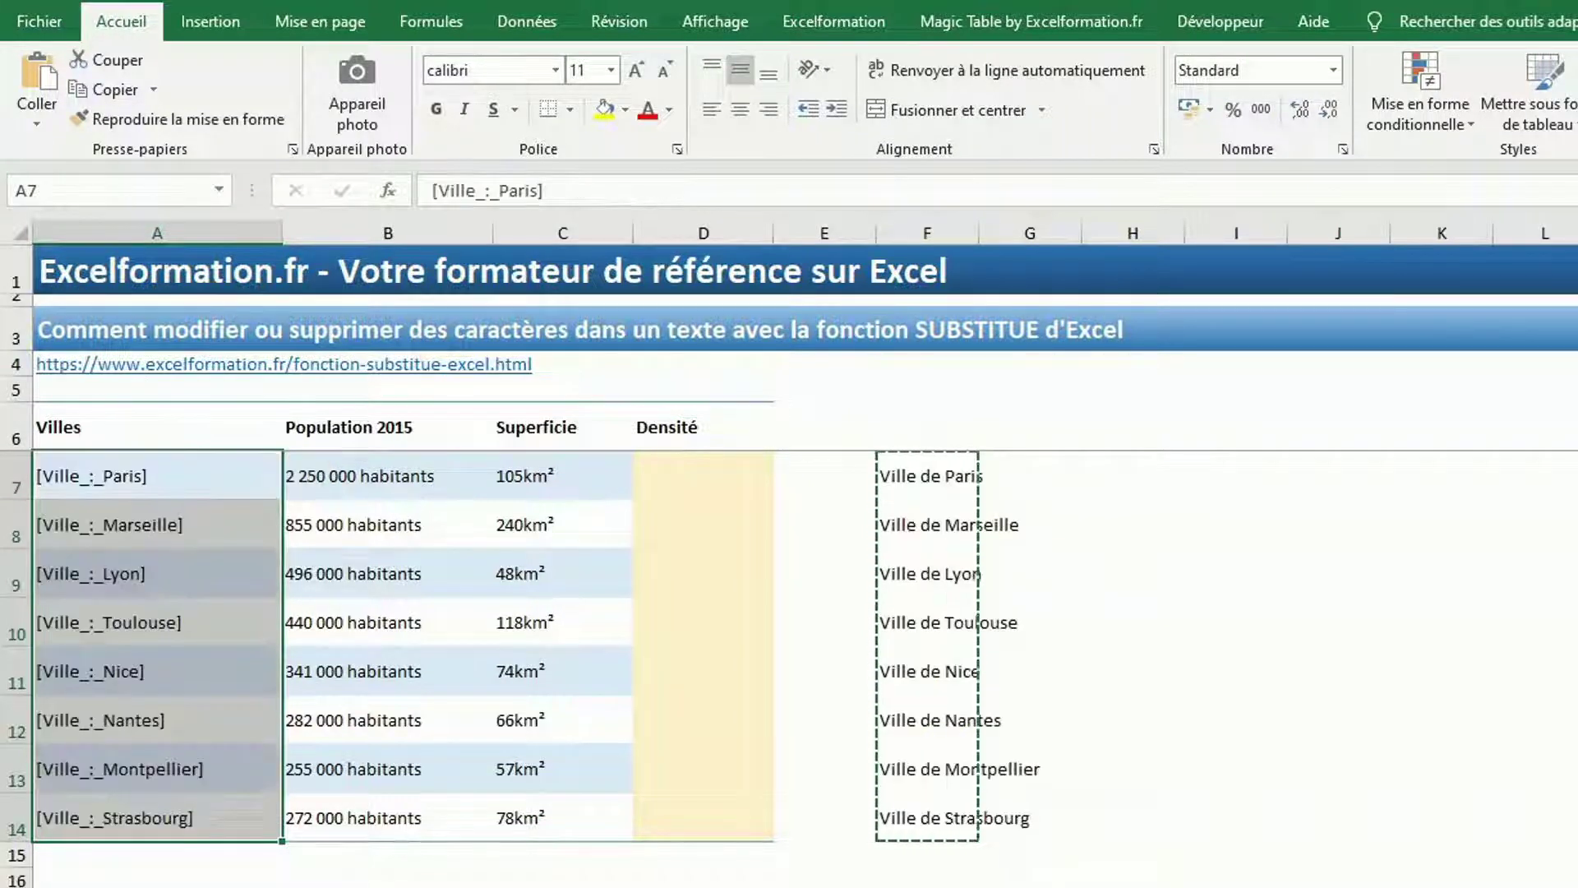
Step: Paste only the values of the copied city names into A7:A14
click(41, 126)
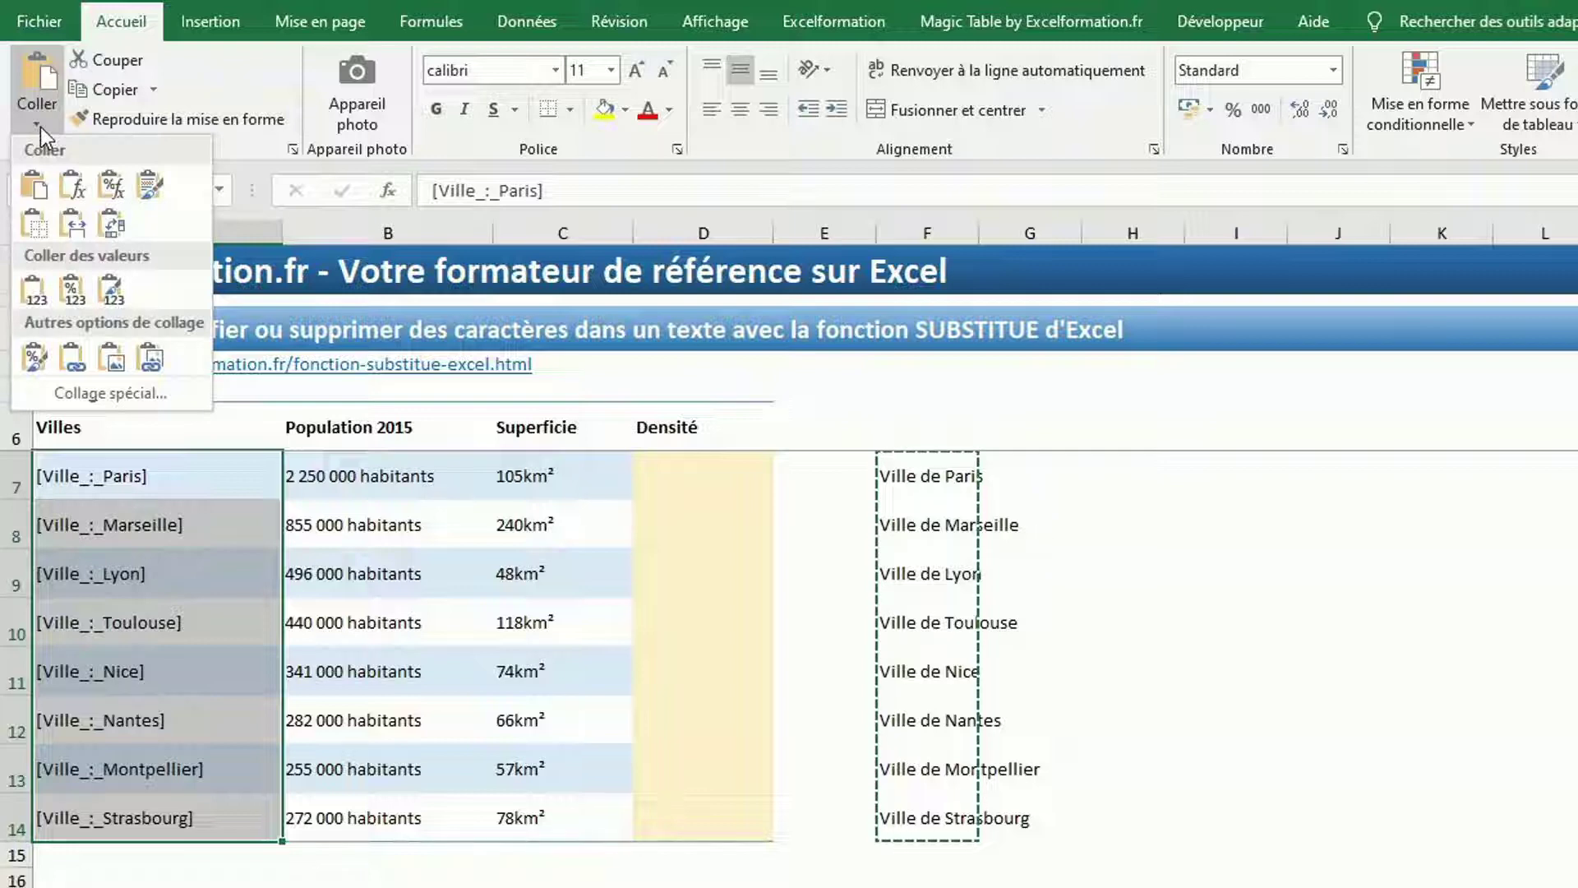
click(38, 294)
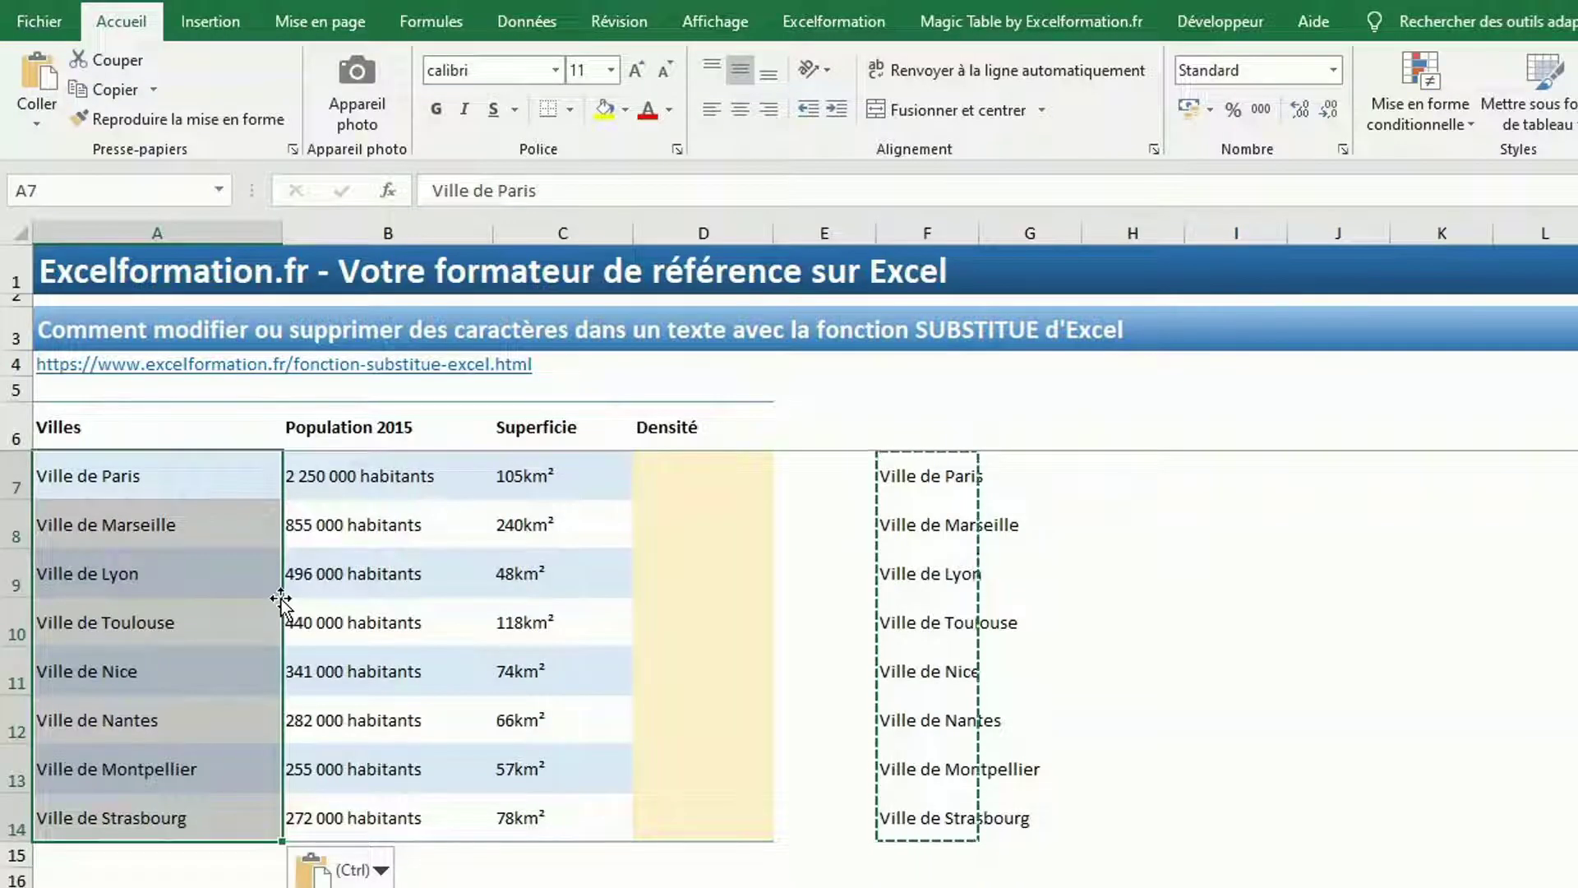
Step: Try to calculate the density of Paris in D7 by dividing the population by the area with =B7/C7
click(735, 474)
text(=)
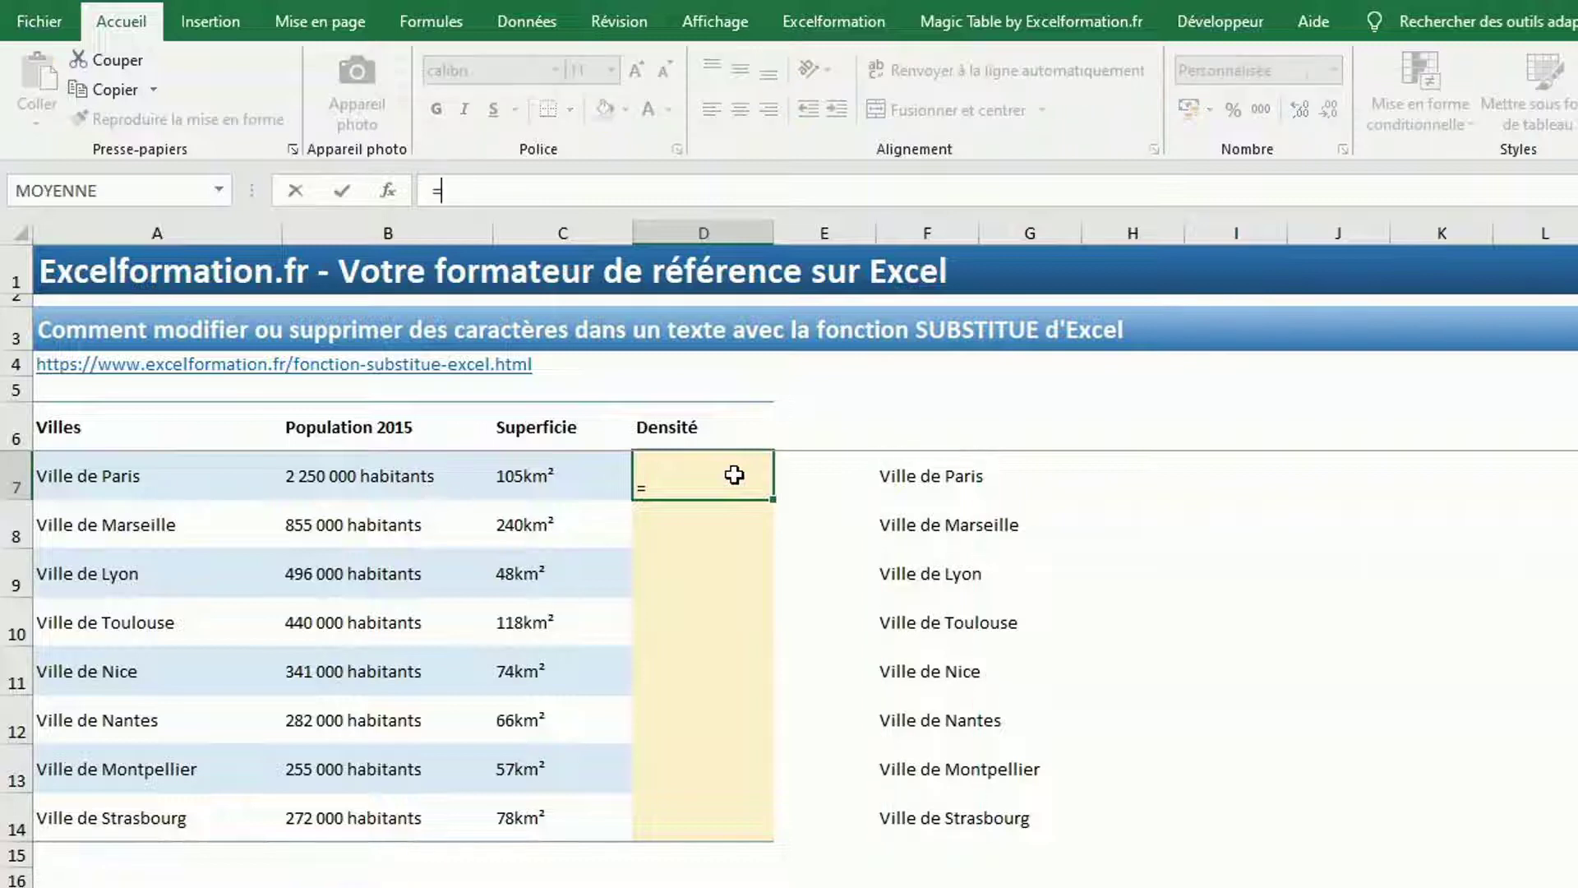
key(Left)
key(Left)
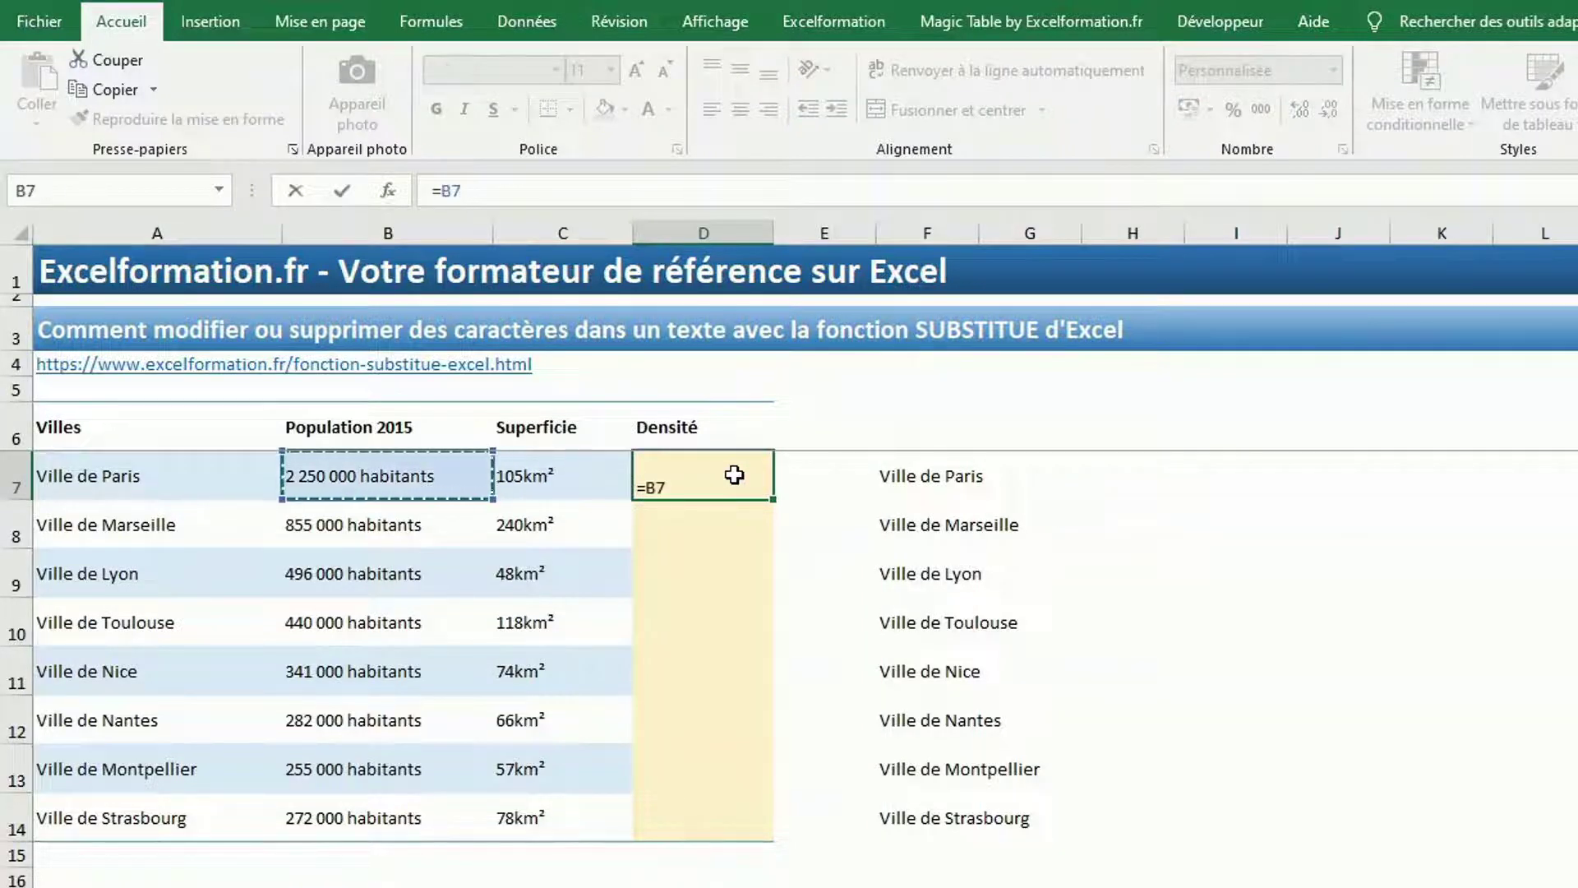
text(/)
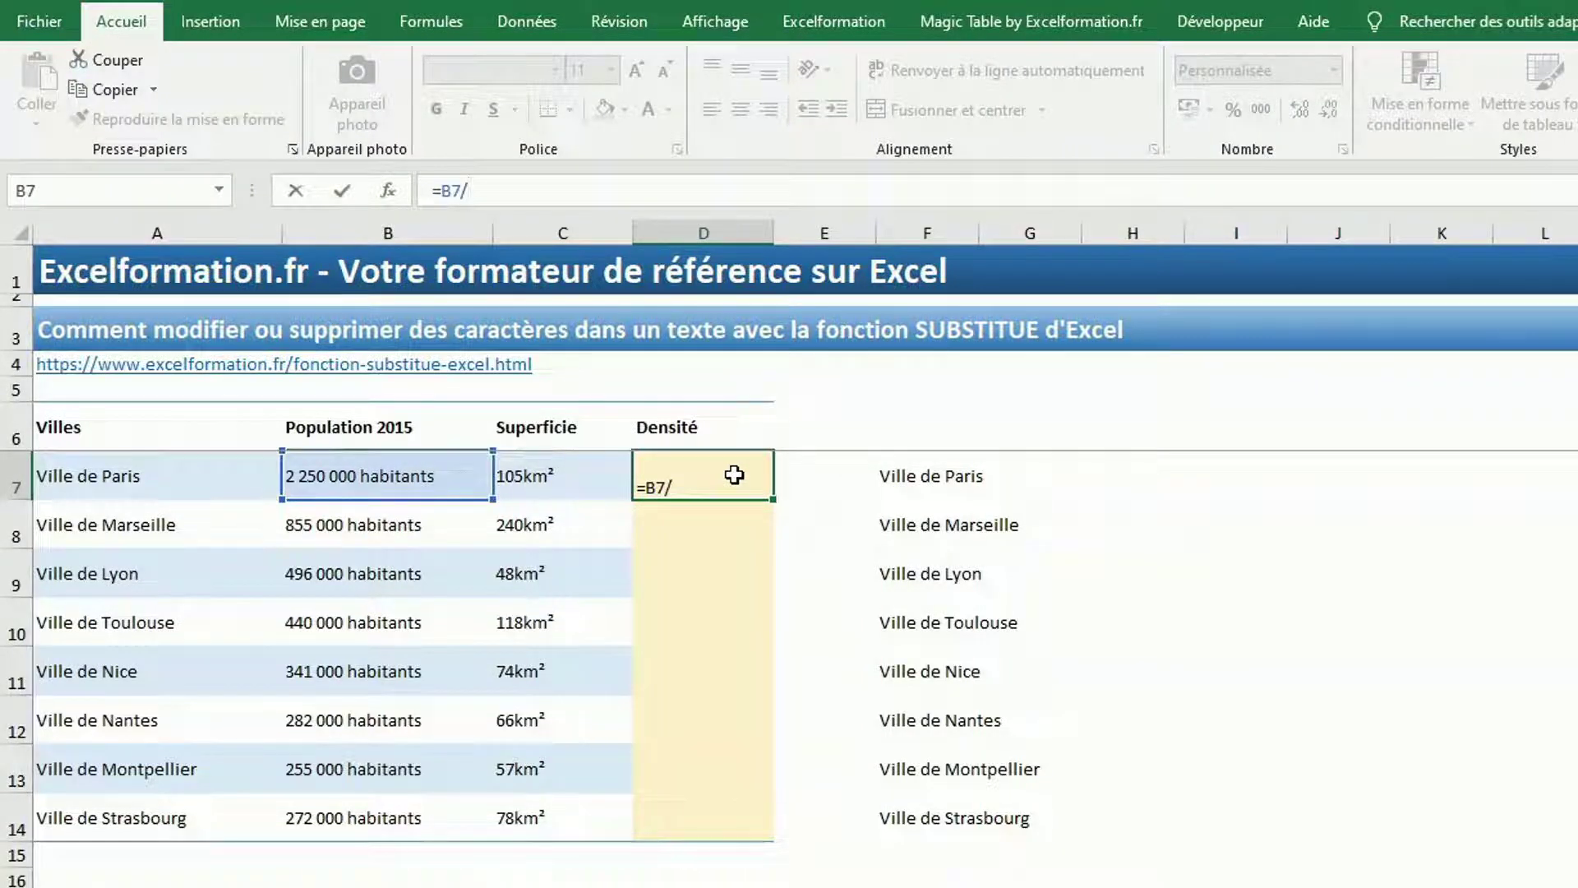
key(Left)
key(Return)
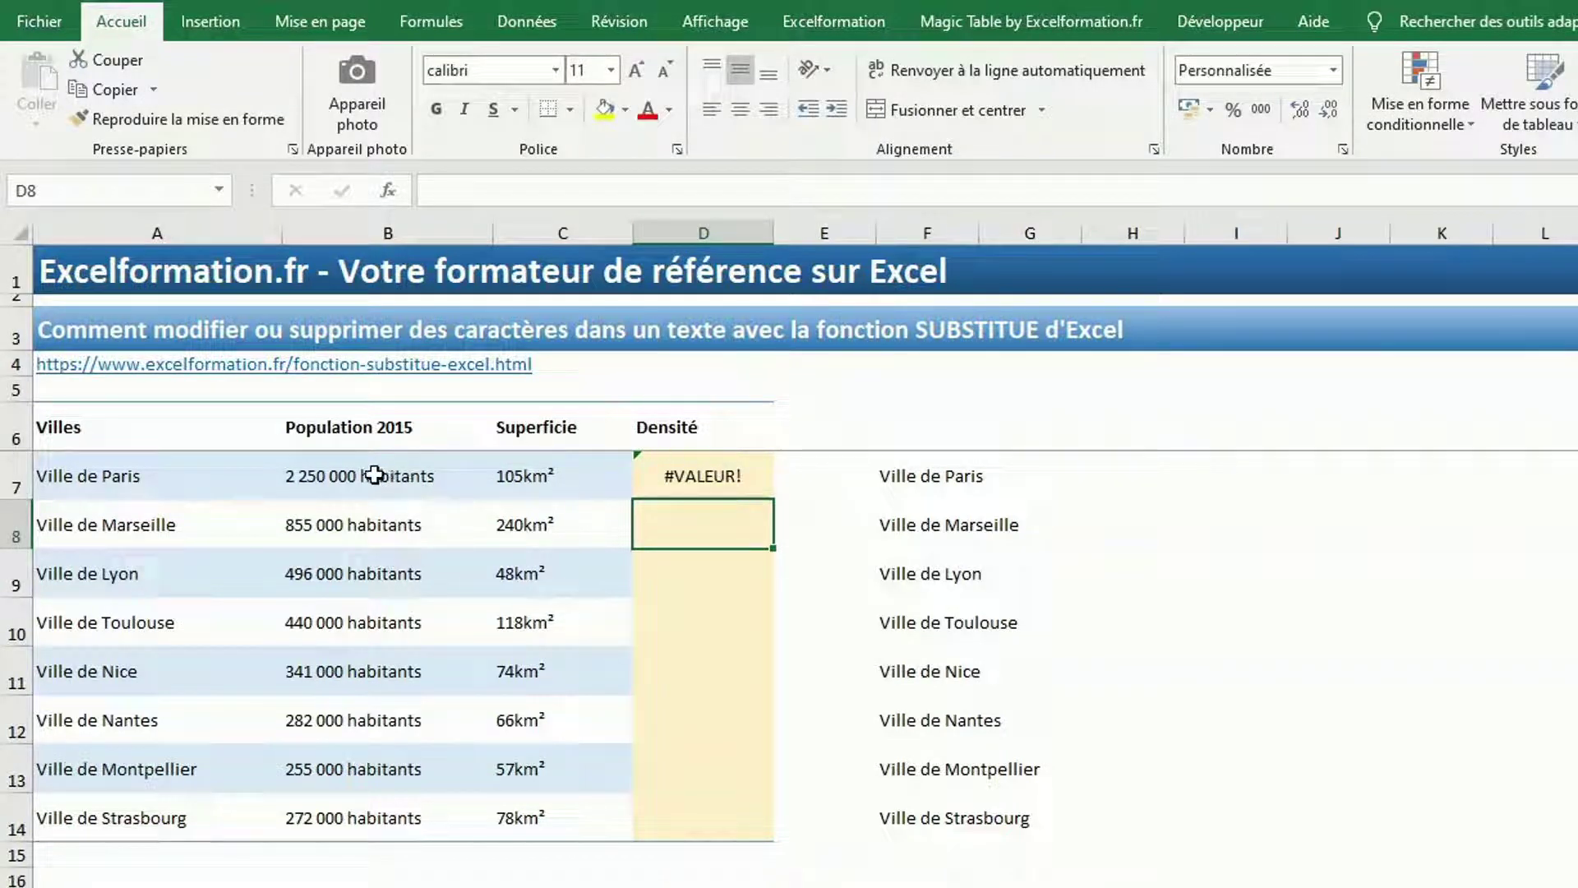
Step: Replace the formula in D7 with a SUBSTITUE of B7 that swaps " habitants" for an empty string ""
click(751, 472)
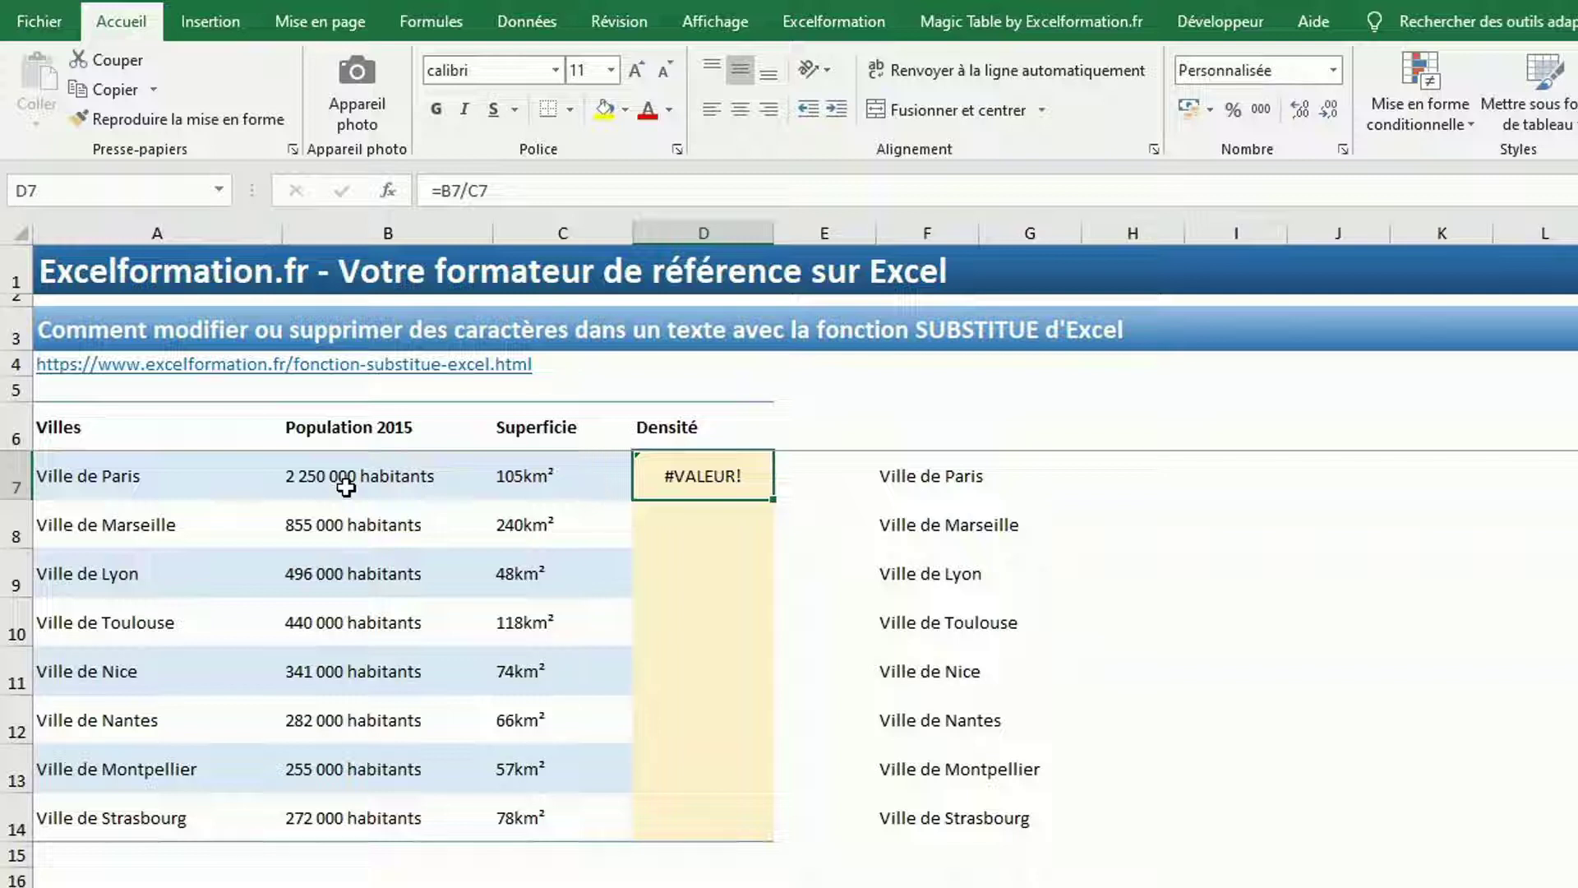
text(=sub)
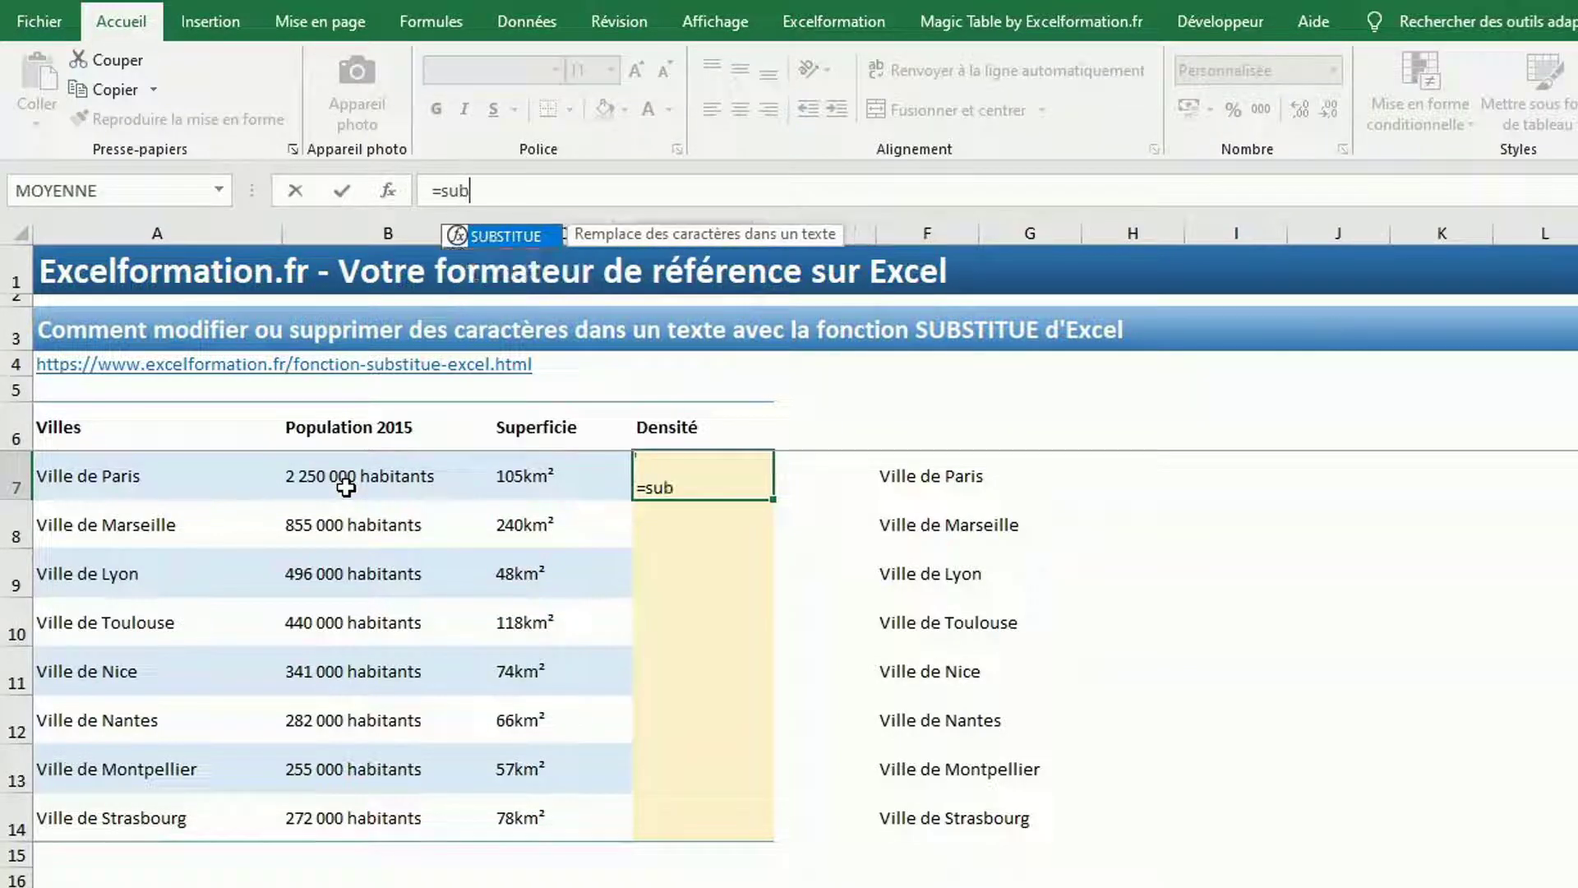
key(Tab)
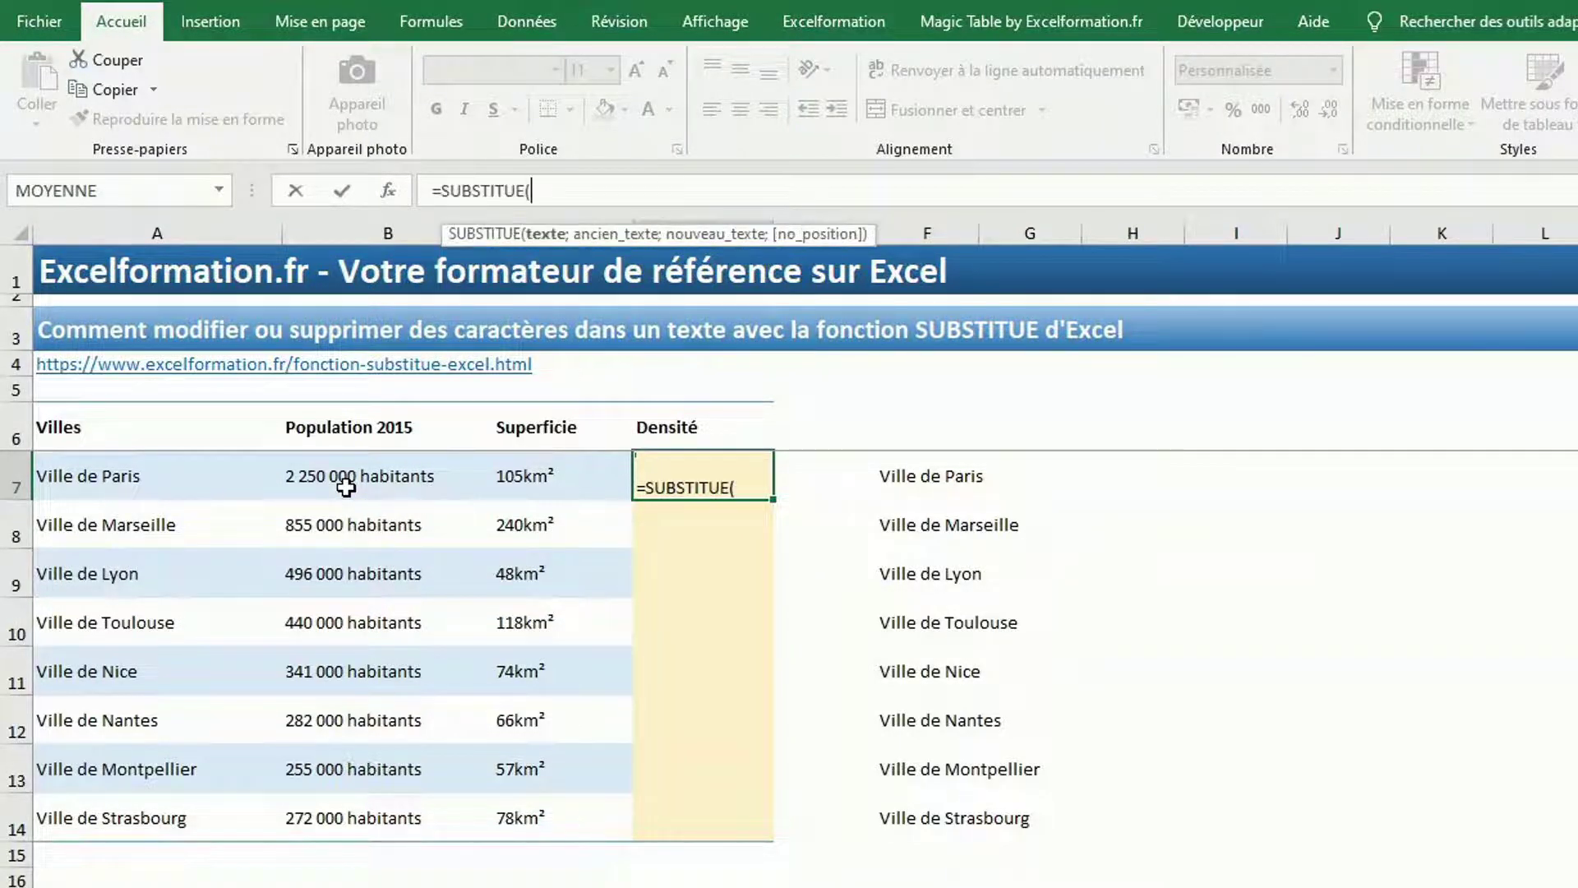
click(346, 488)
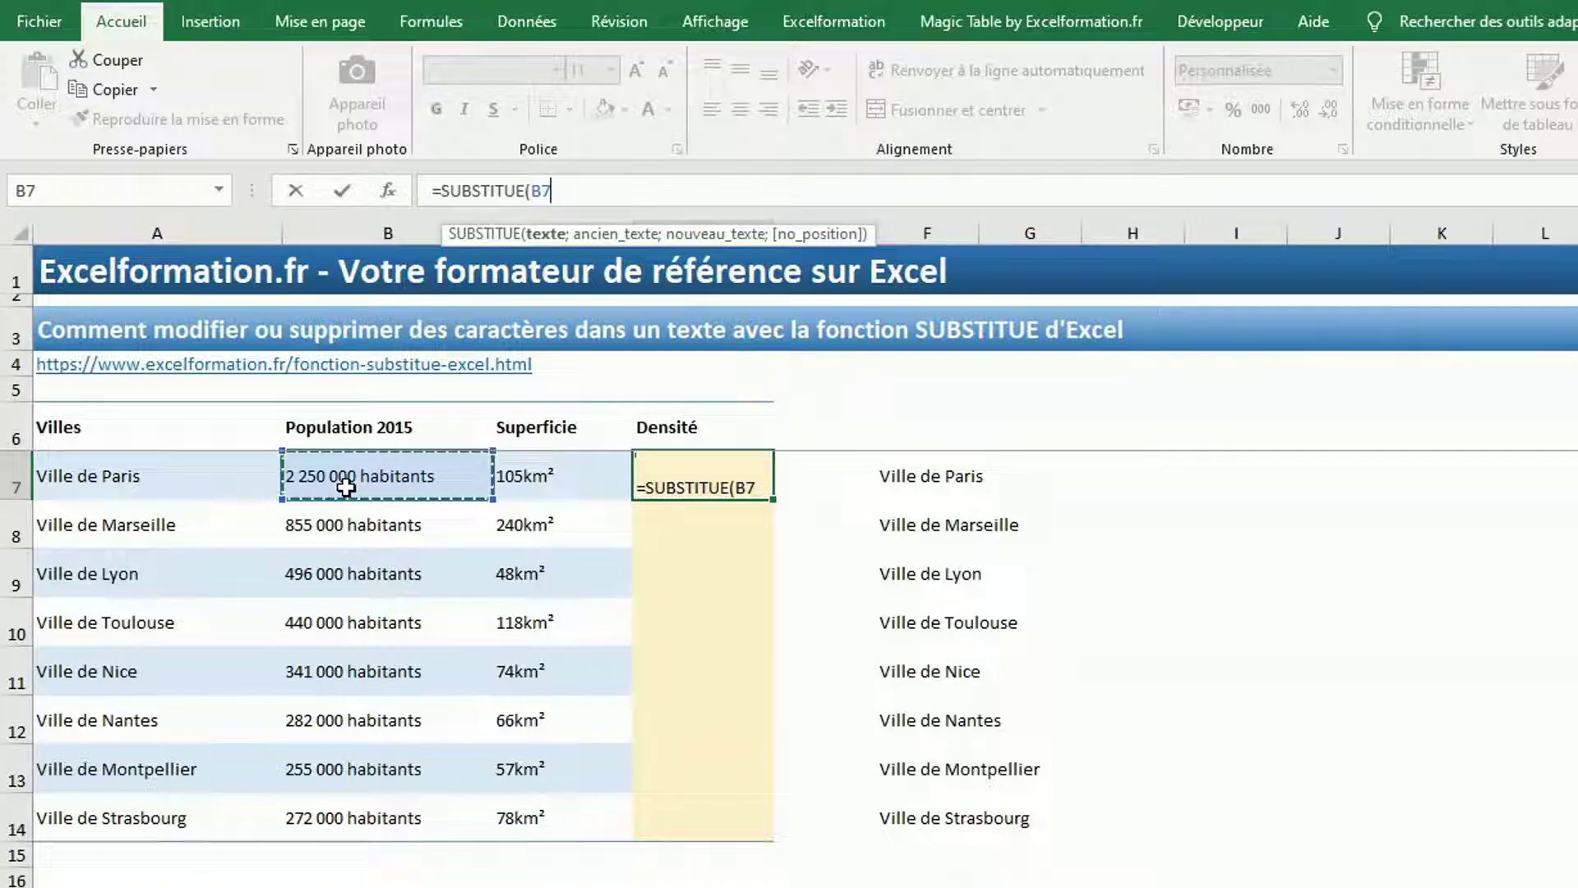
text(;")
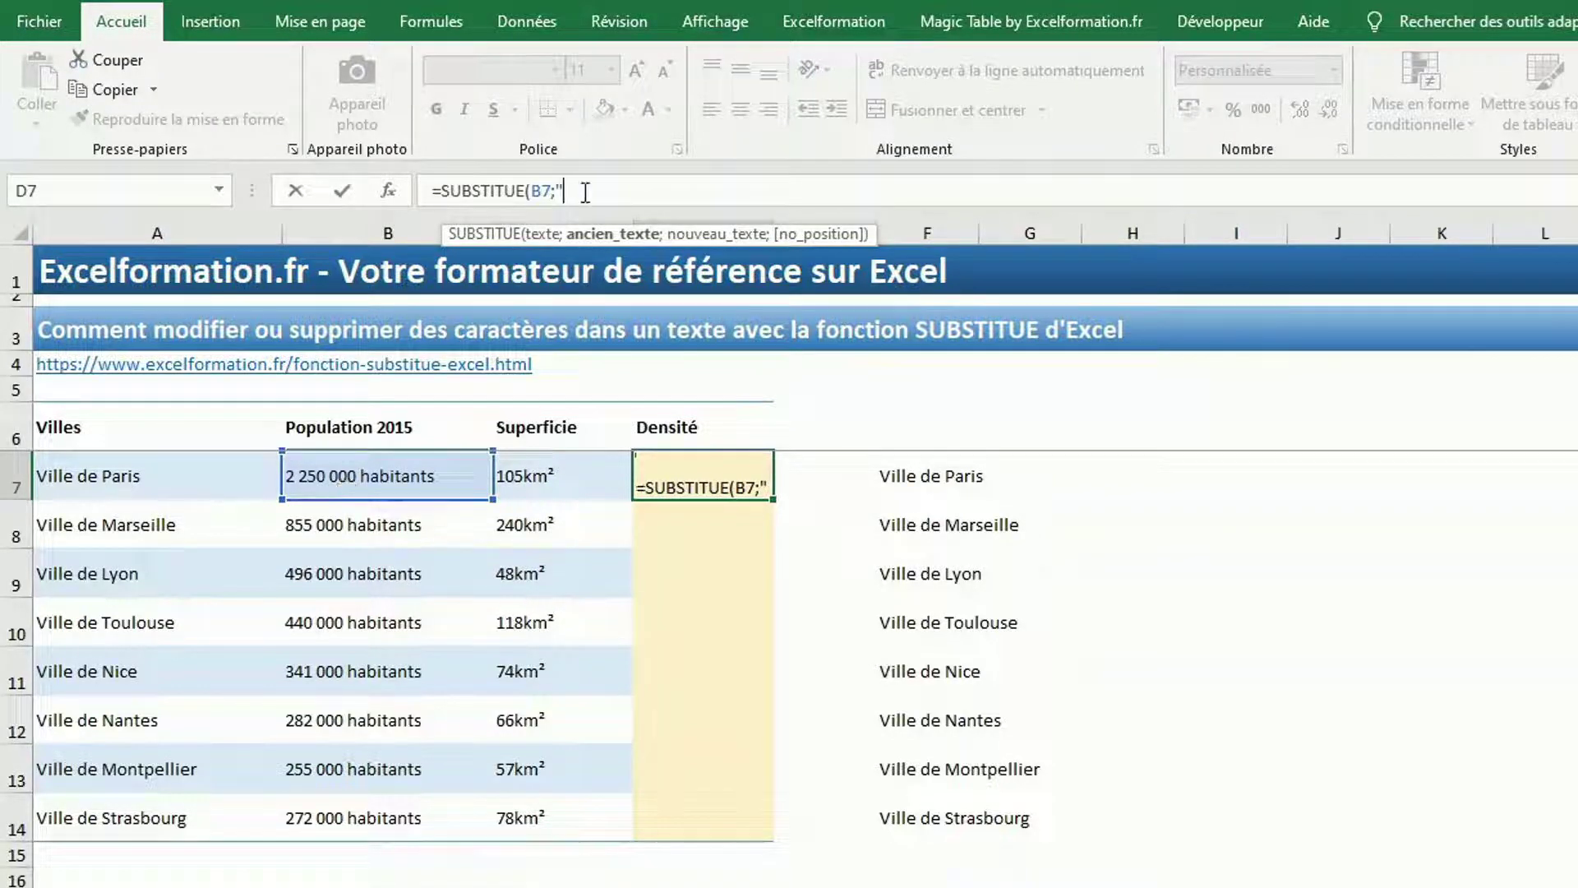
text( habitants")
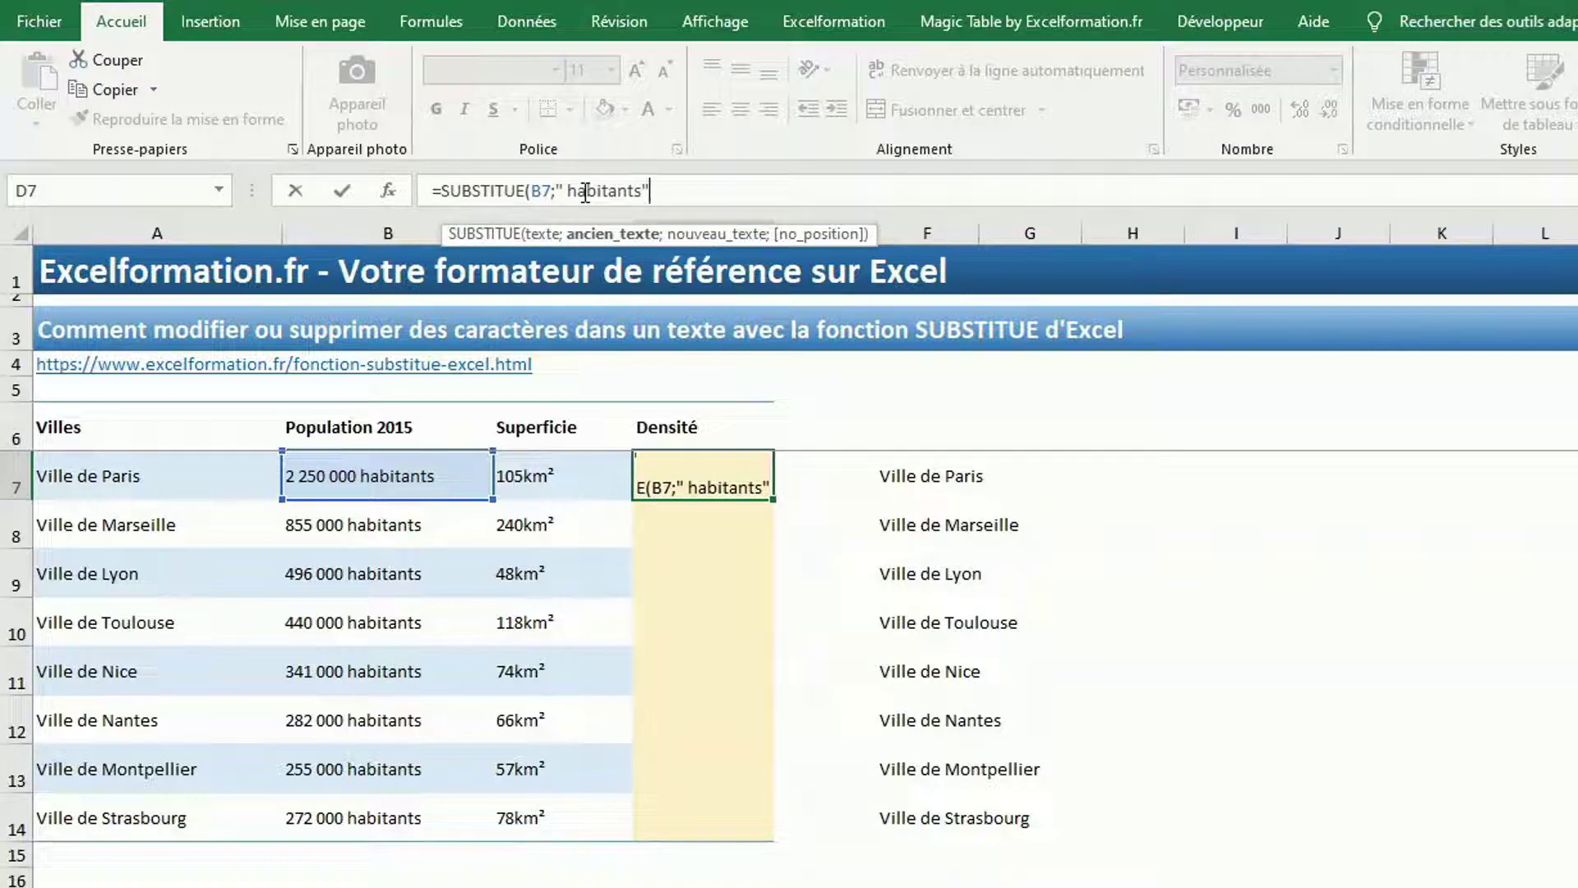
text(;"")
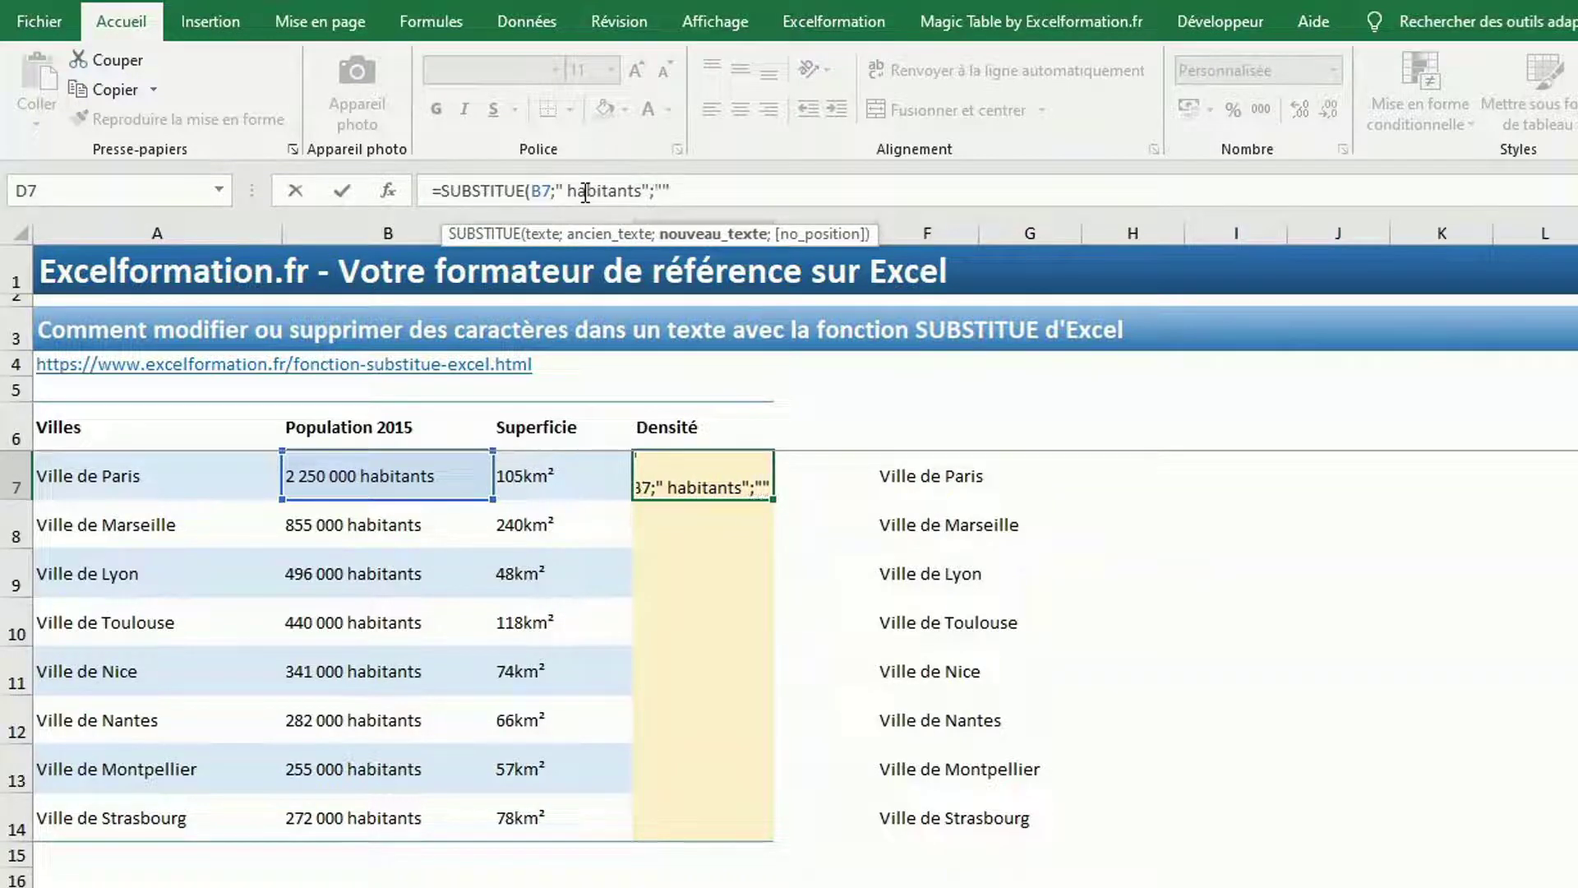
text())
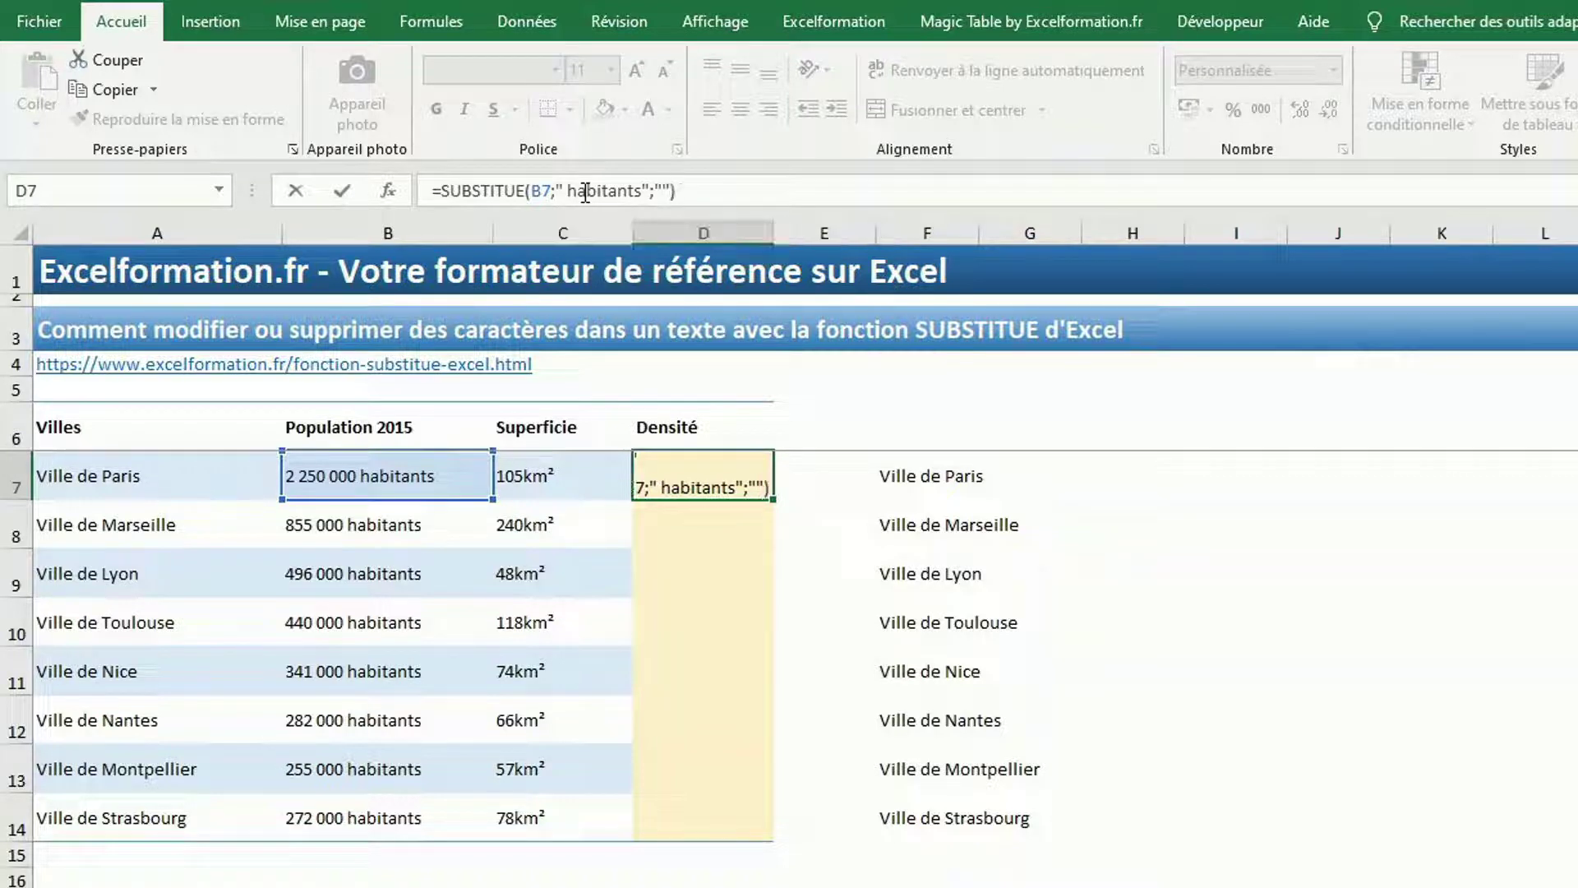
key(Return)
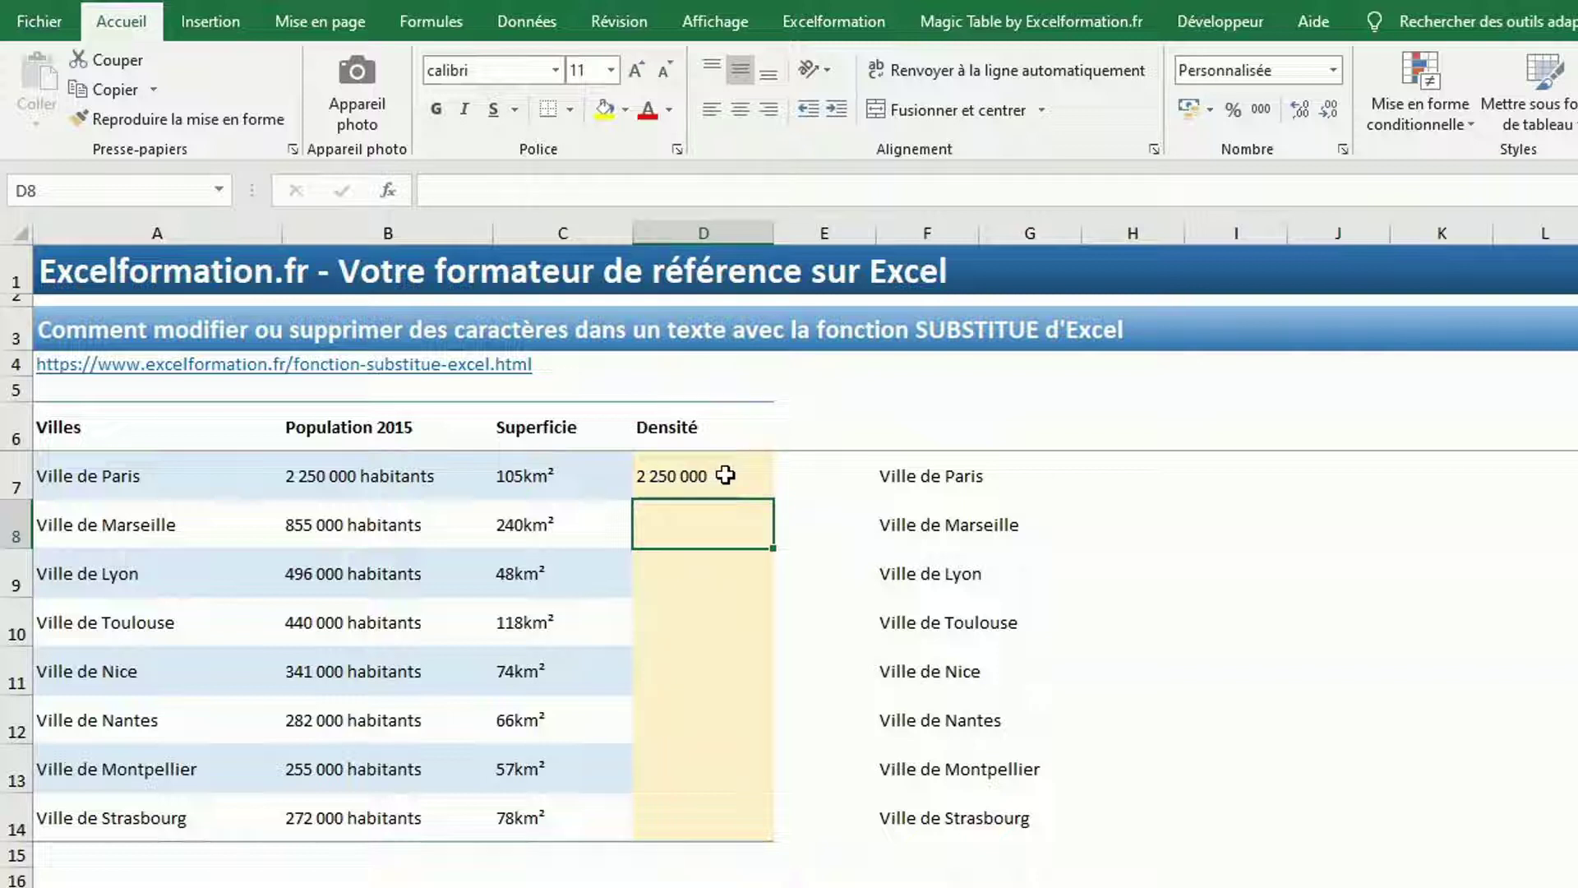
Step: Extend the D7 formula to divide by a SUBSTITUE of C7 that replaces "km²" with an empty string ""
click(725, 475)
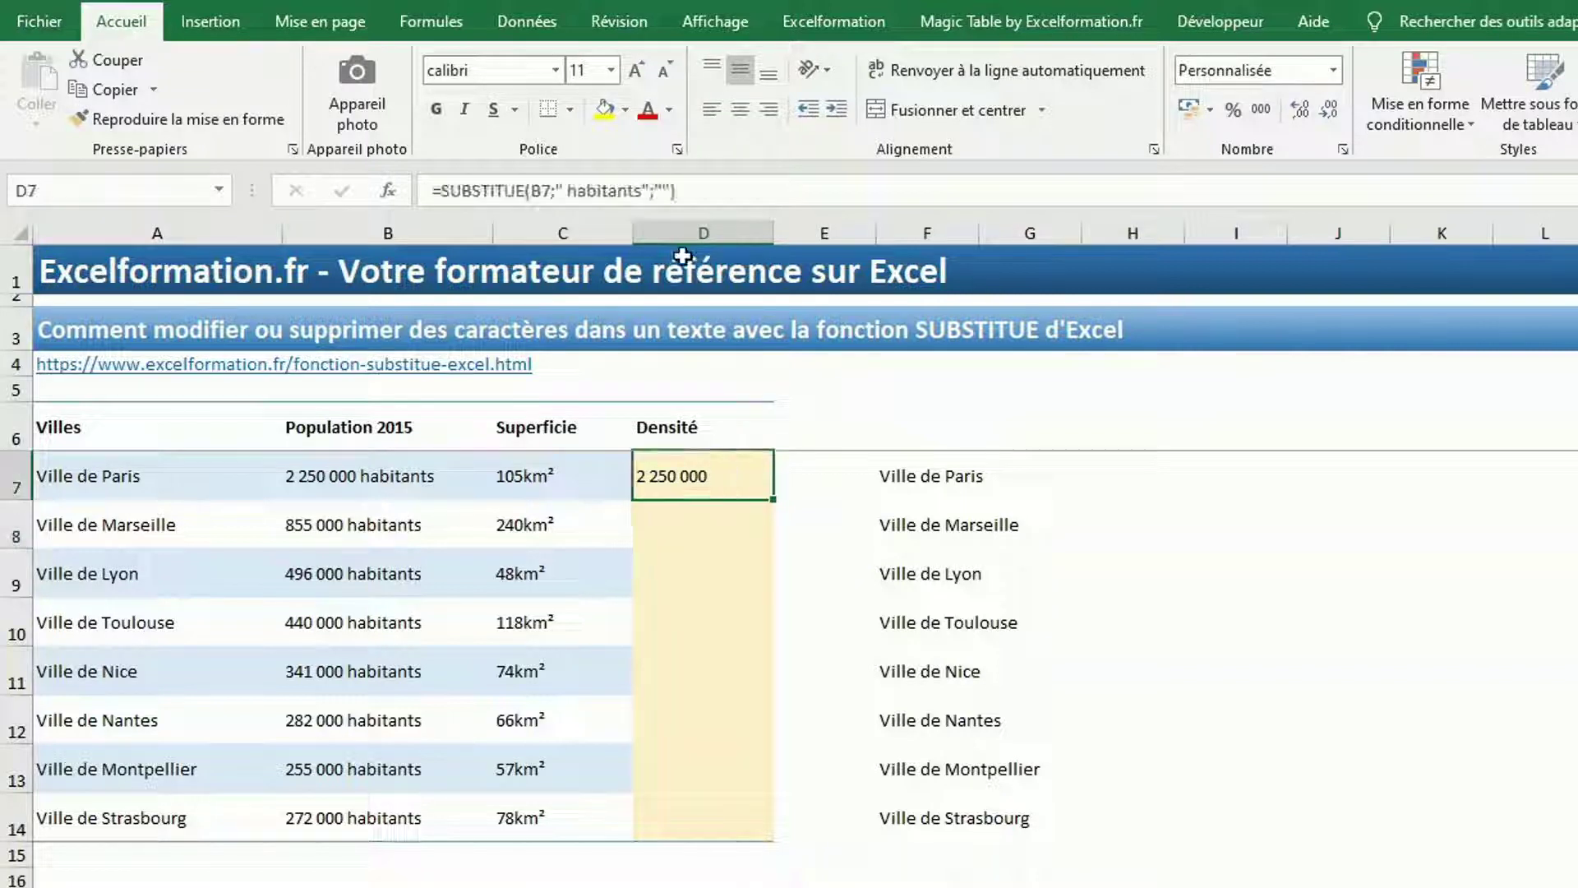
click(713, 196)
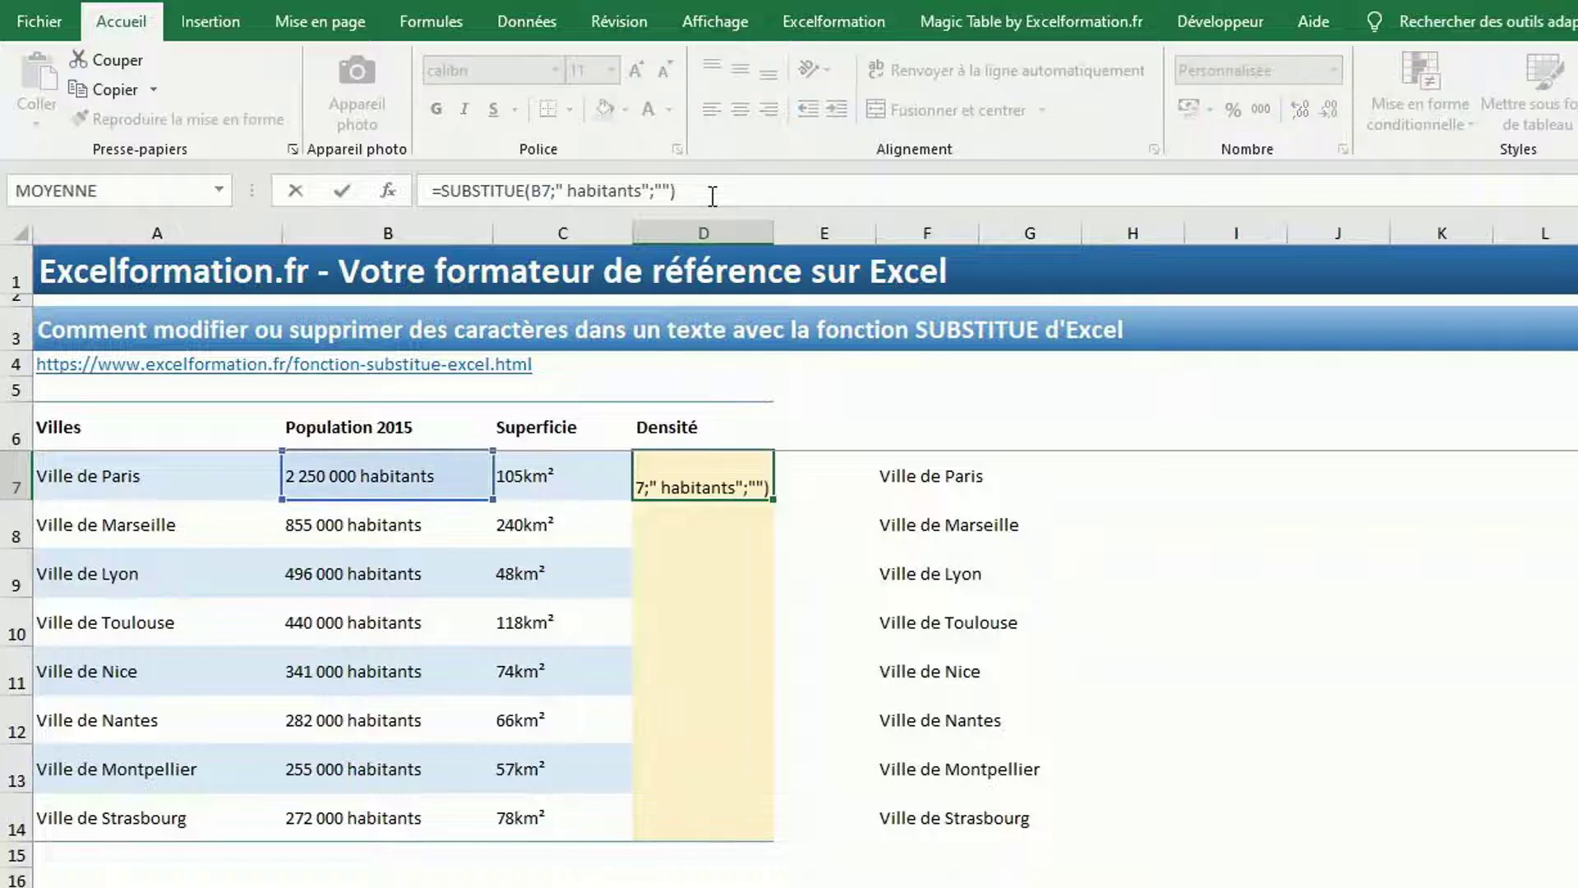
text(/)
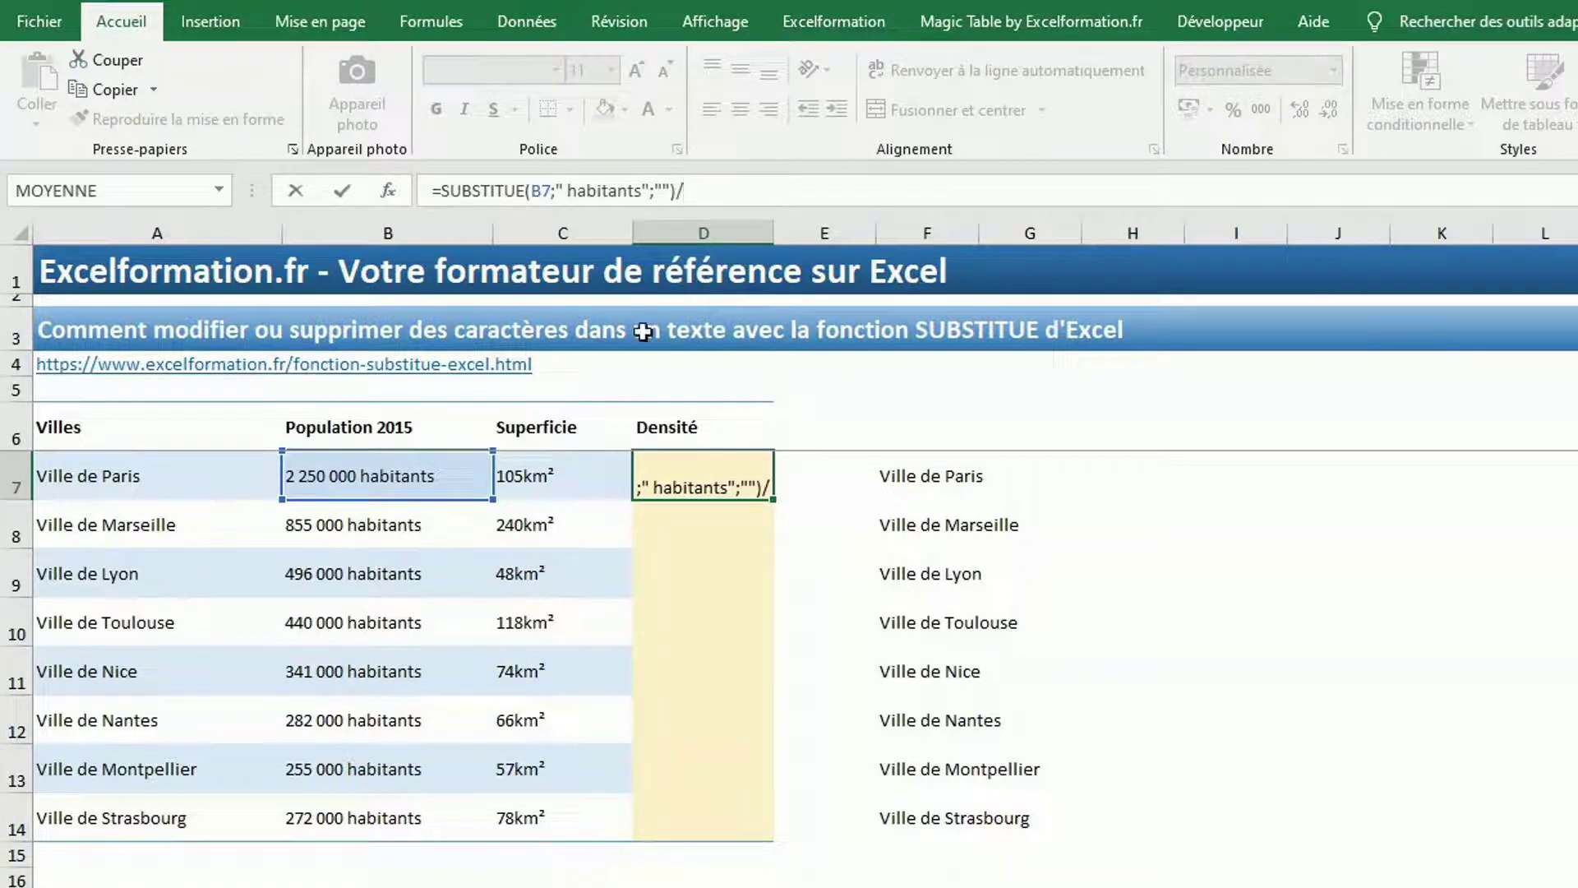
text(sub)
key(Tab)
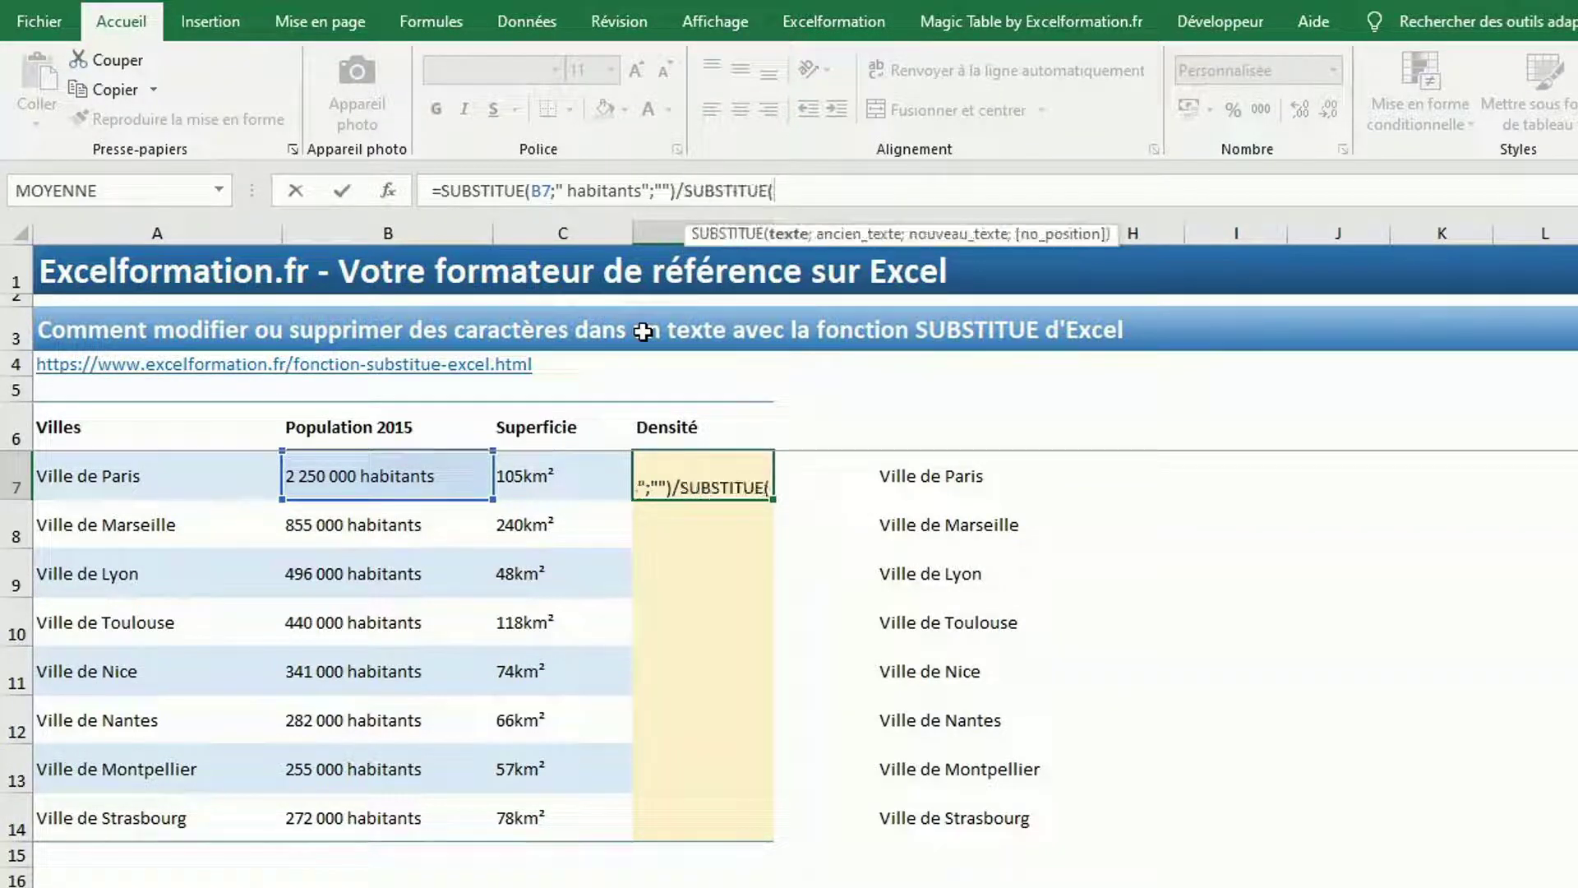
click(578, 476)
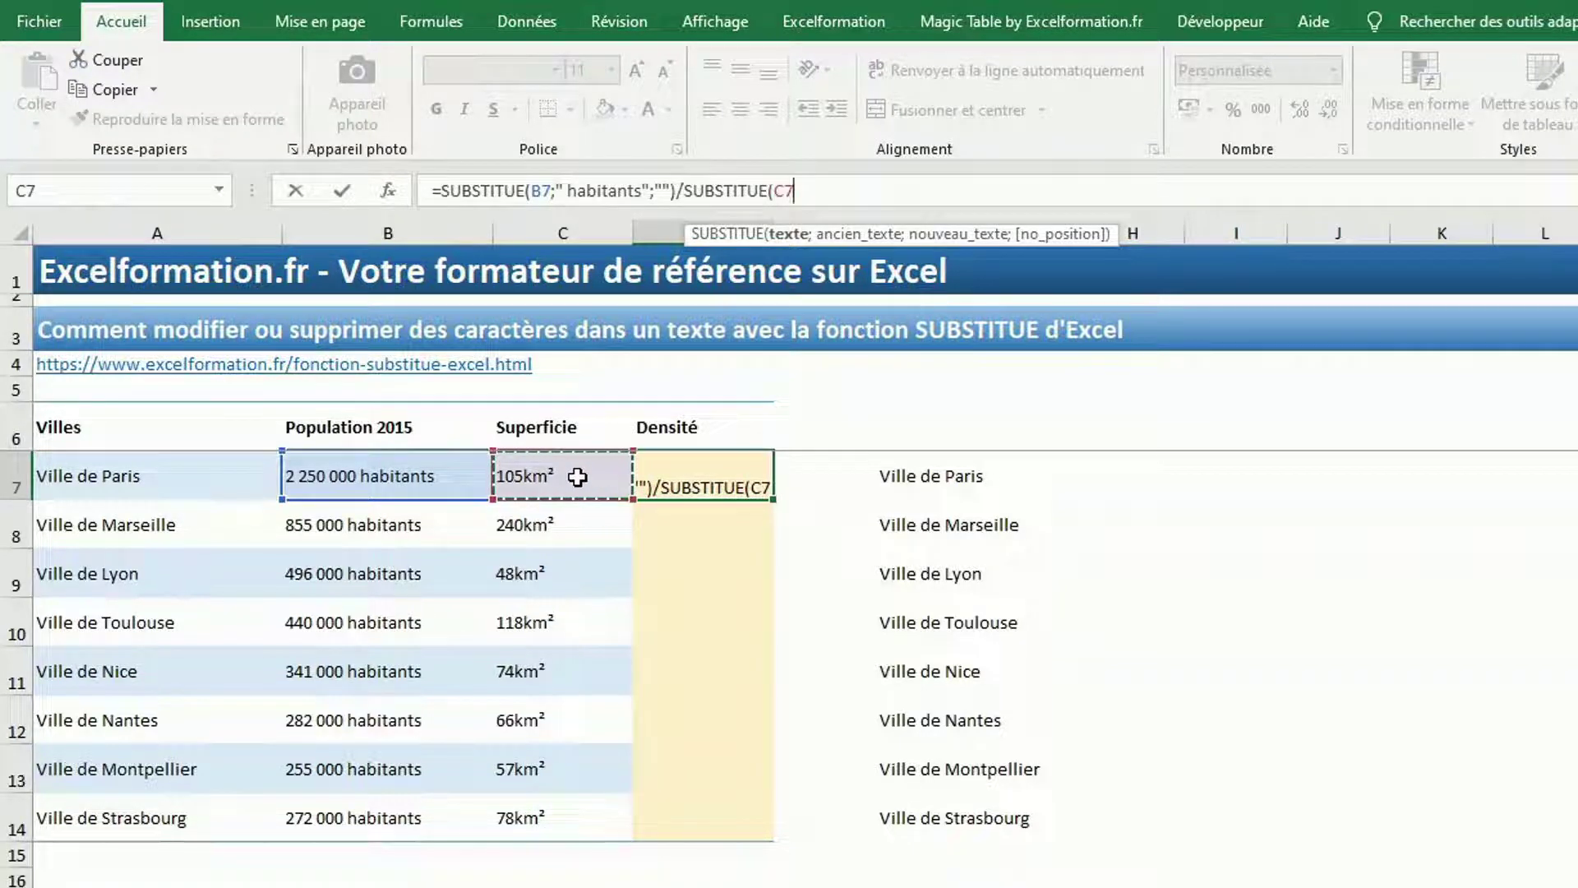
text(;"km)
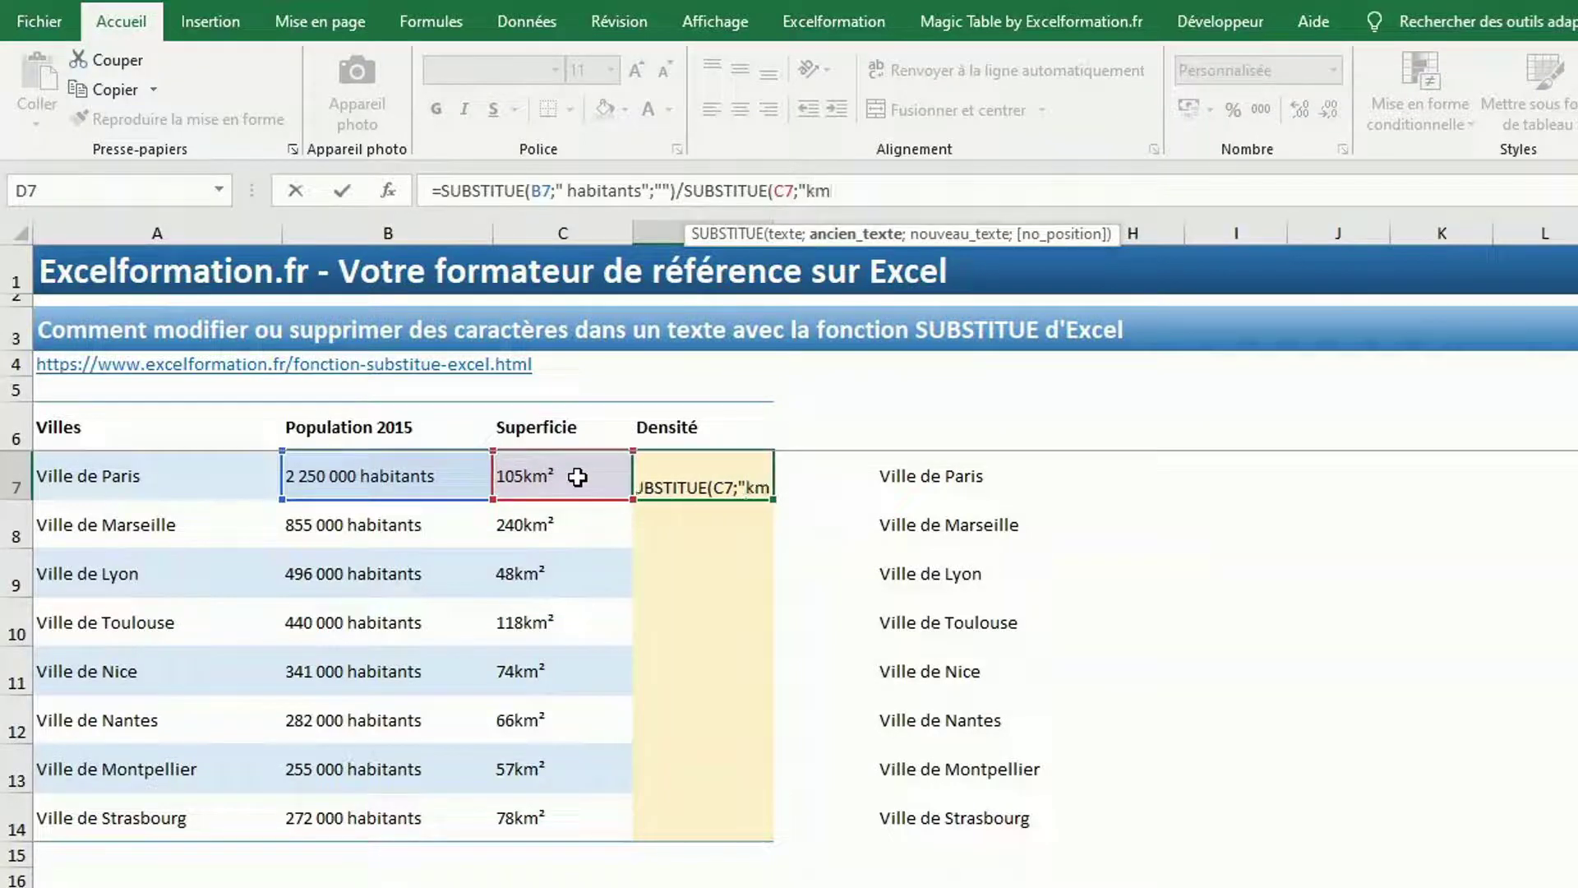
text(²)
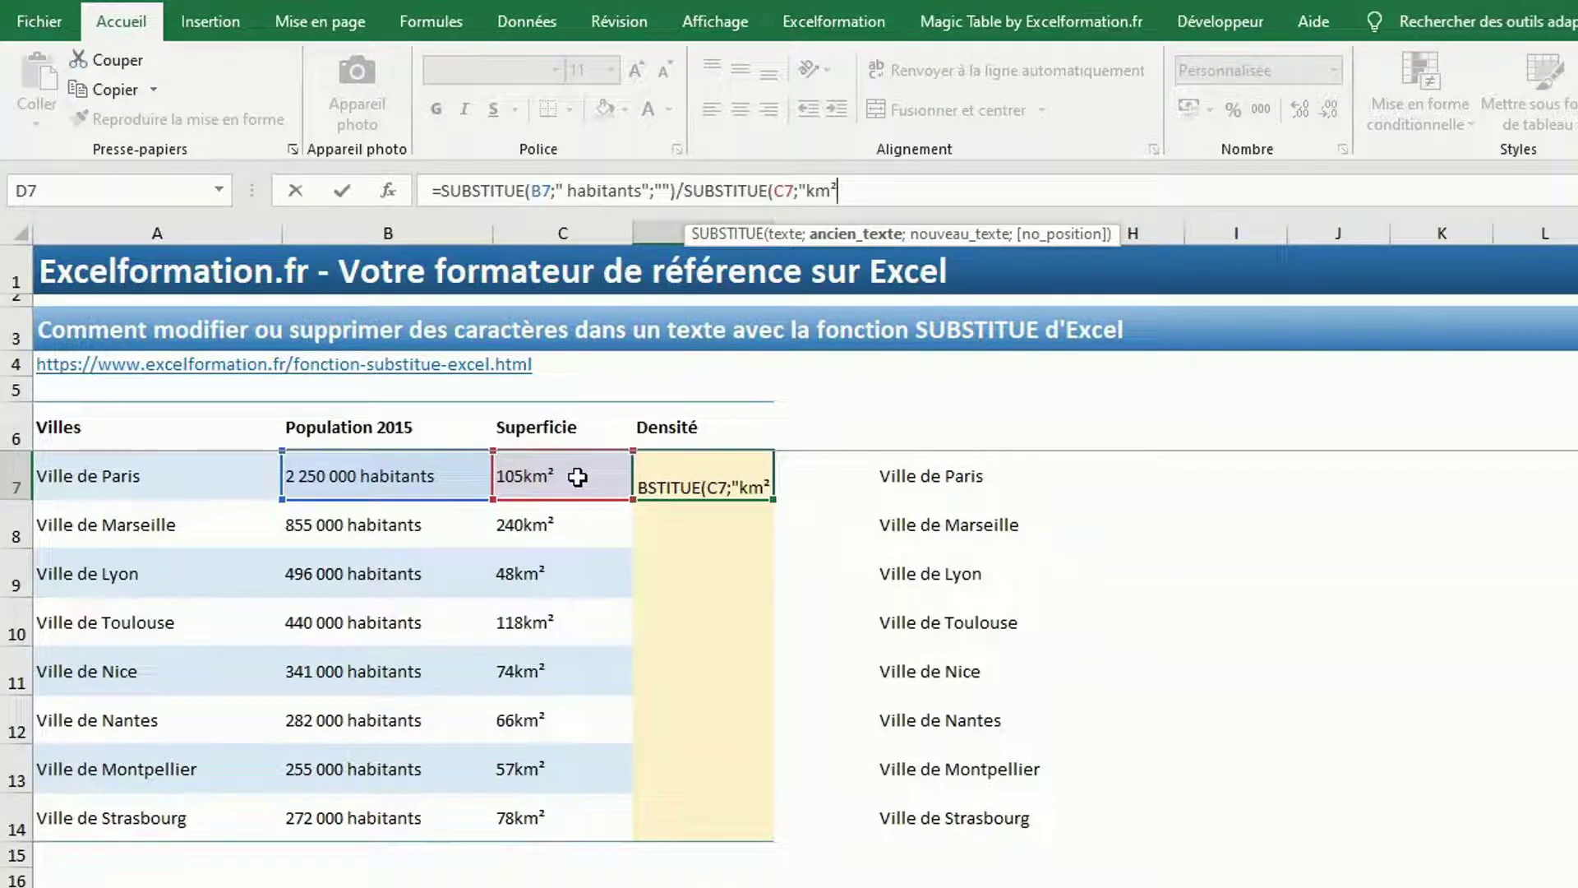
text(";"")
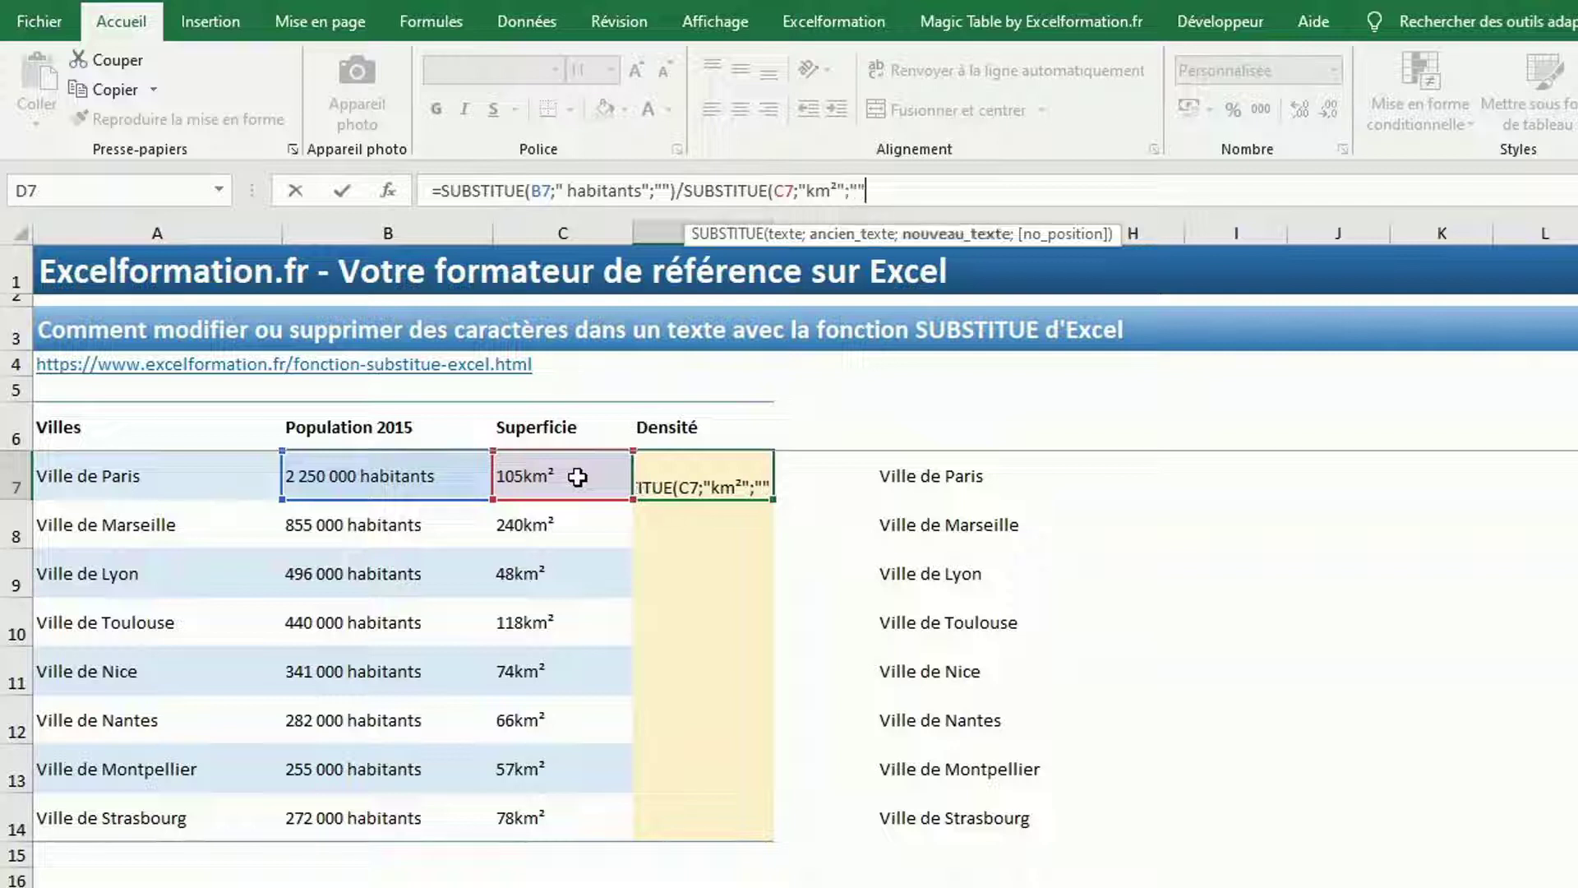
text())
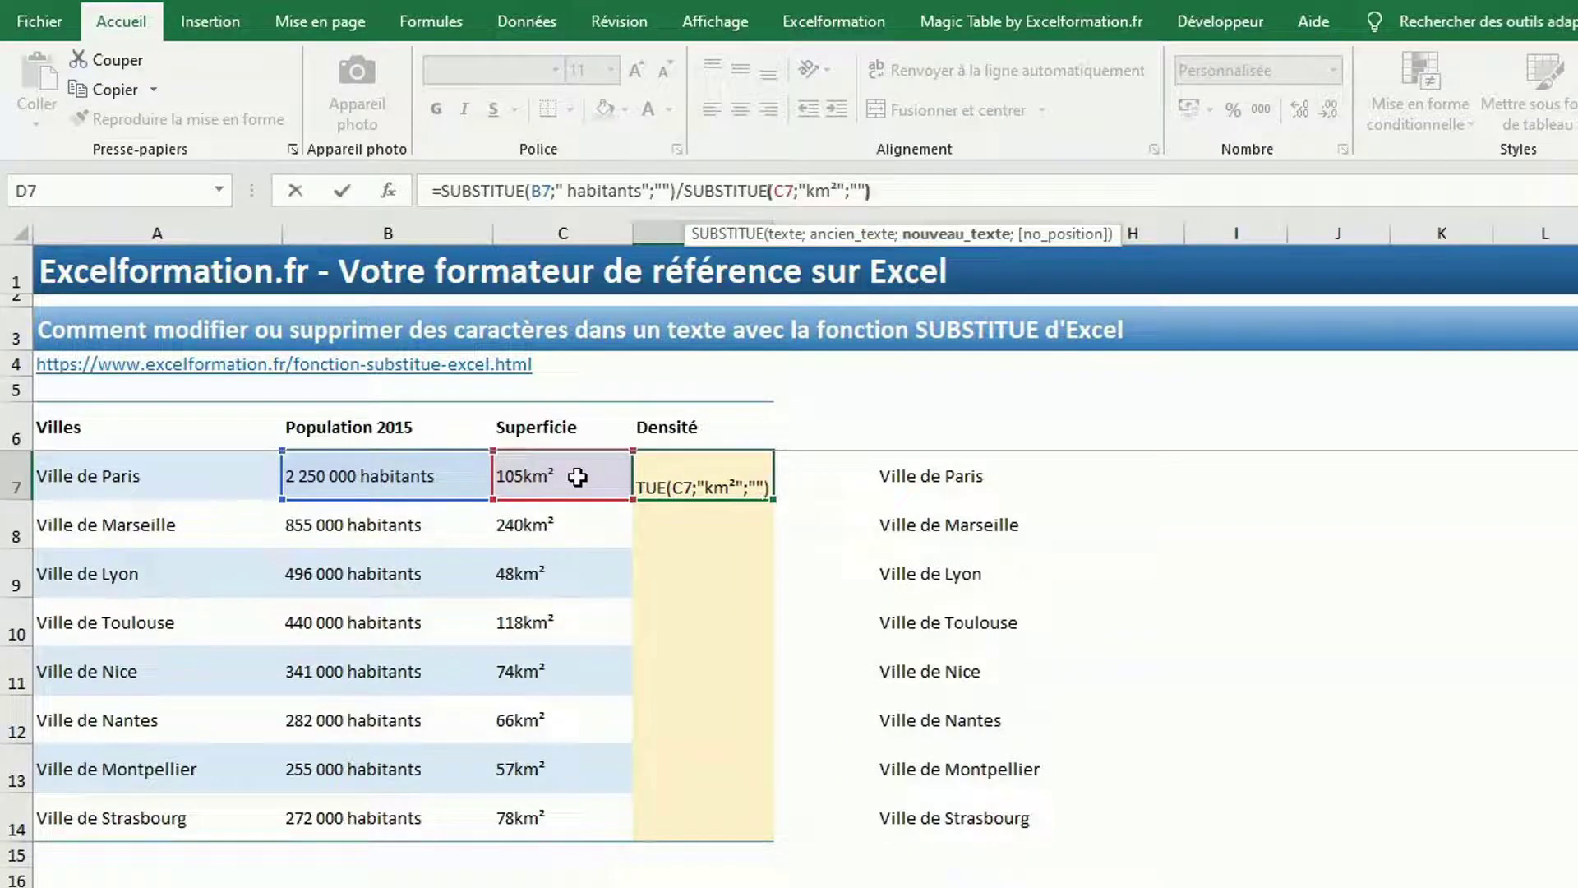
key(Return)
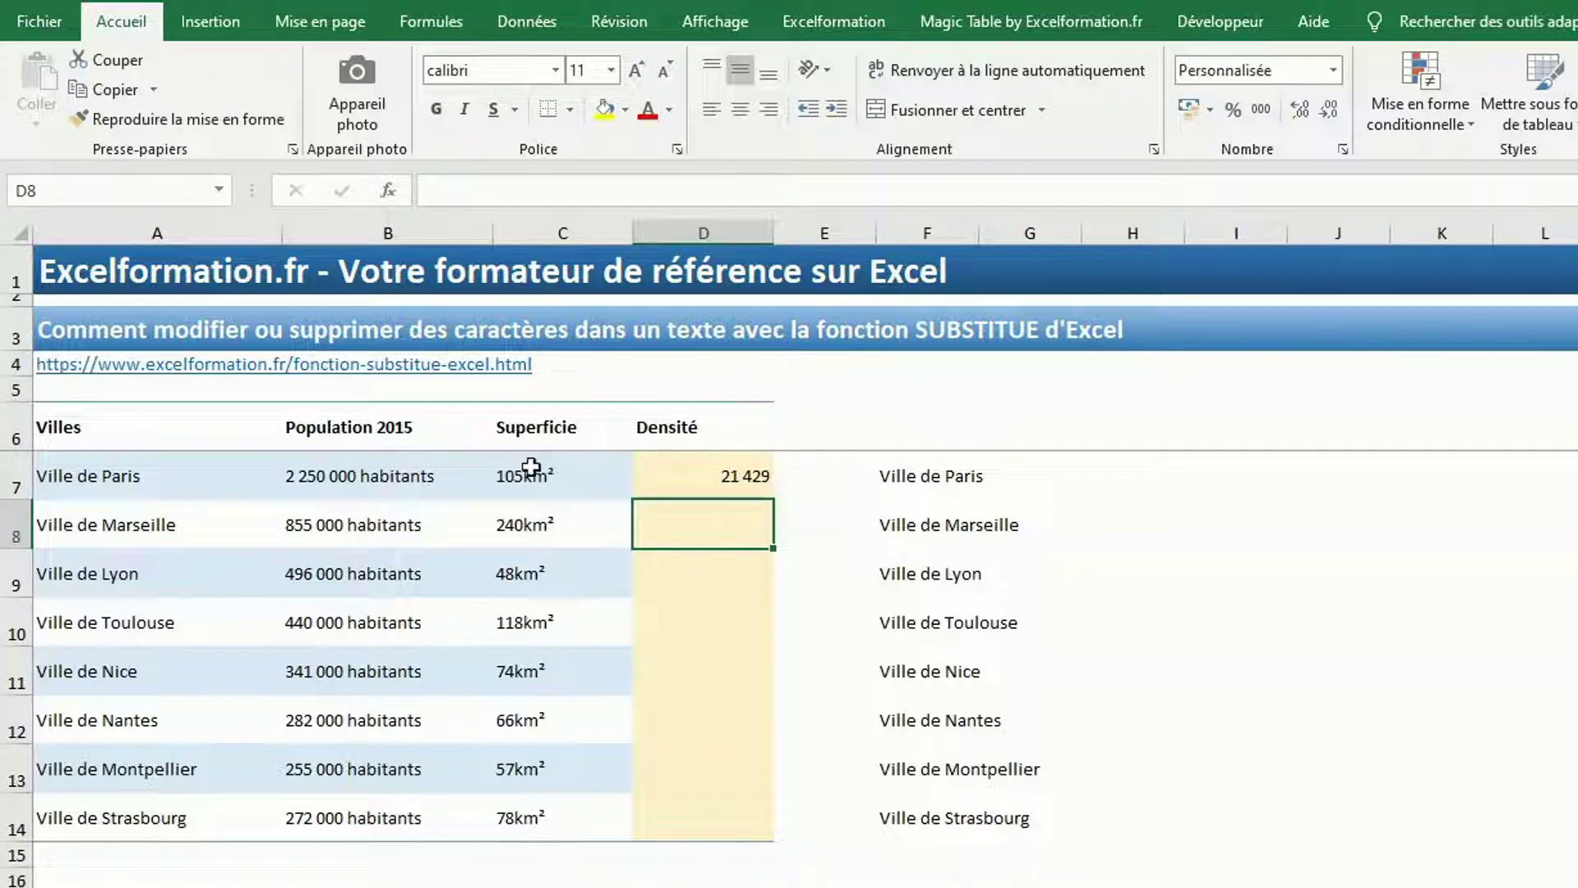
Step: Fill the density formula from D7 down to D14, copying the values without the formatting
click(714, 481)
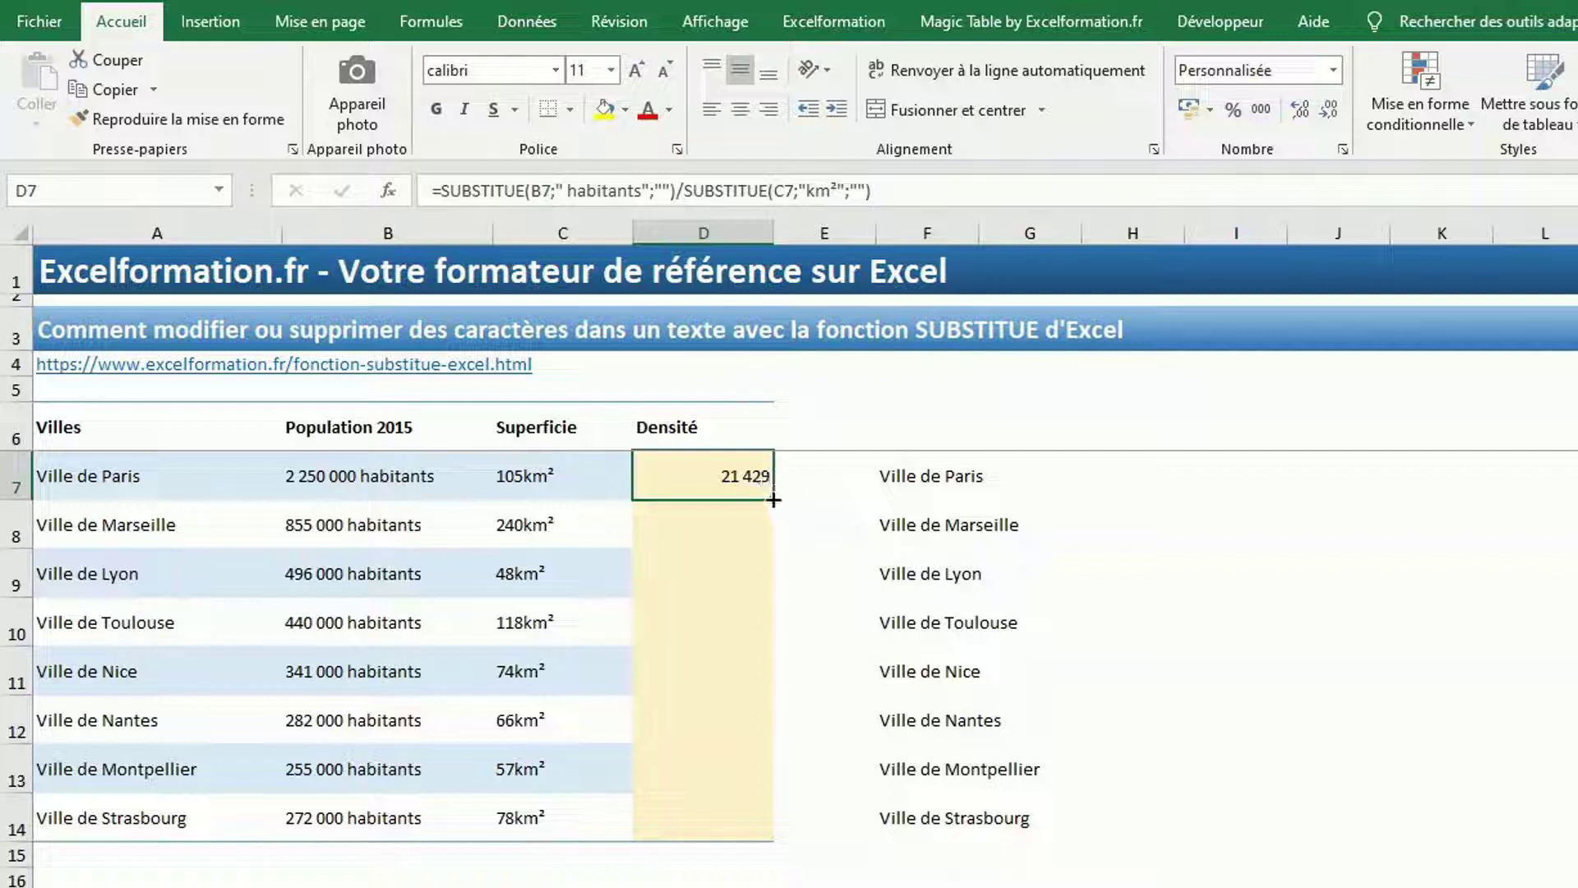
drag(774, 499, 769, 851)
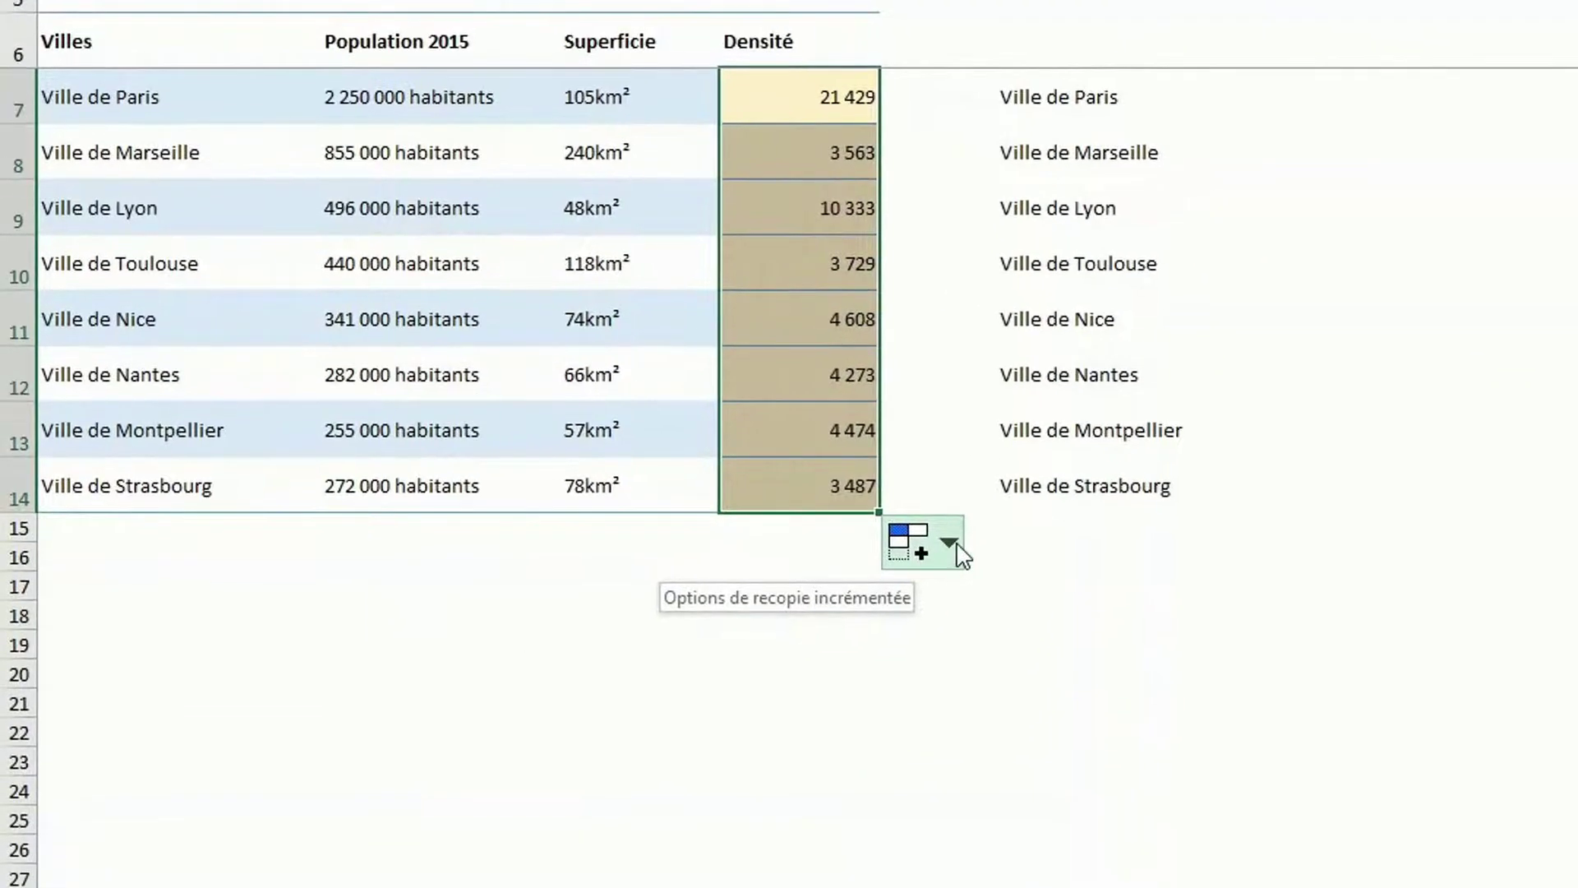
click(952, 546)
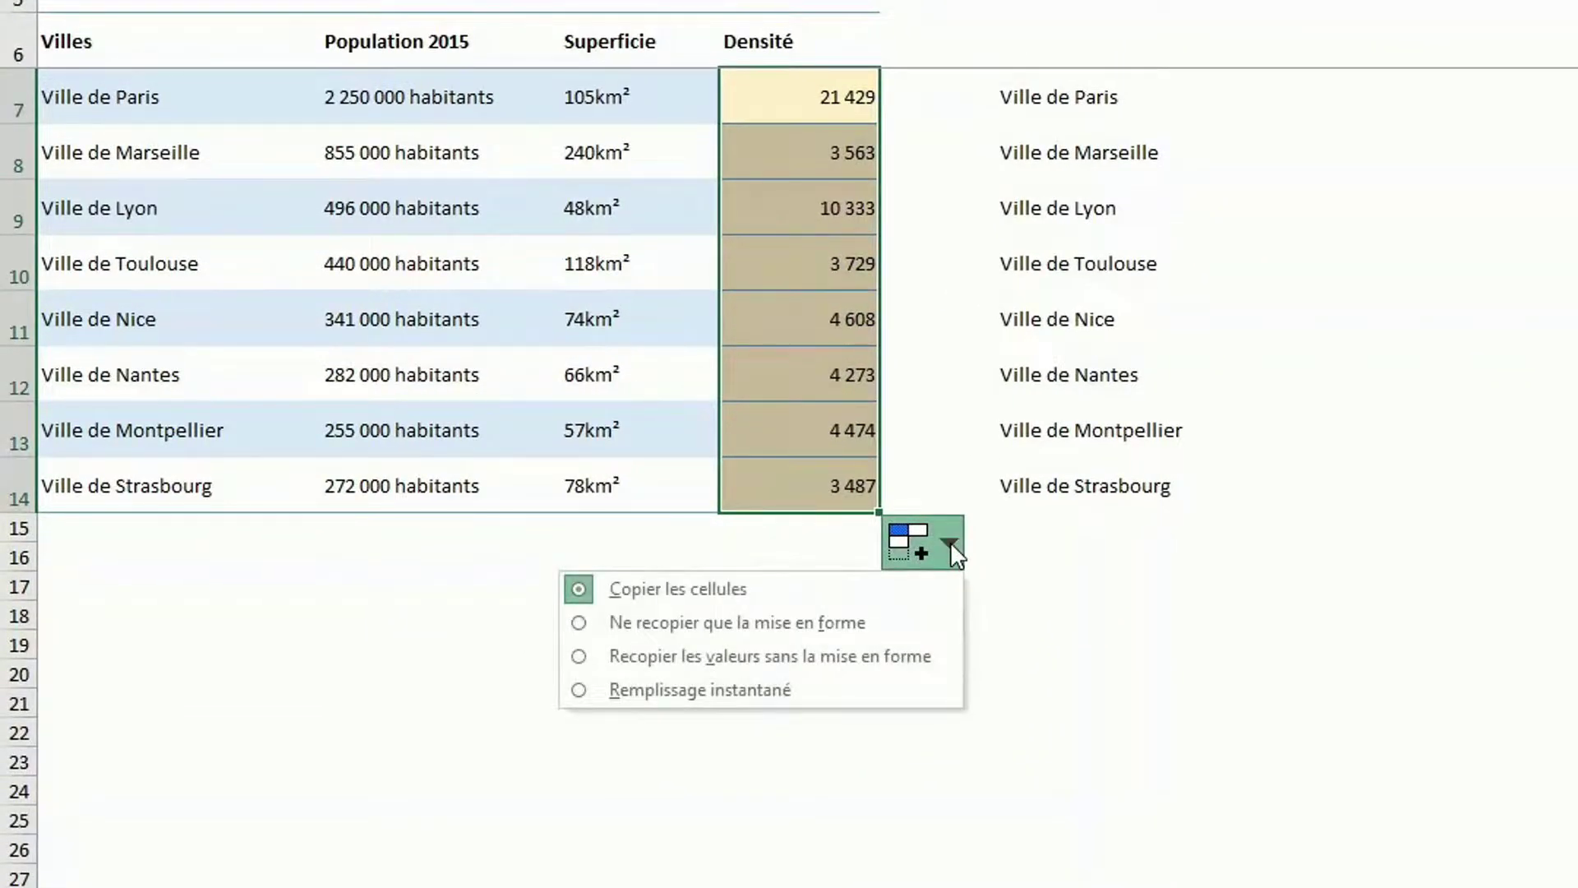
click(761, 657)
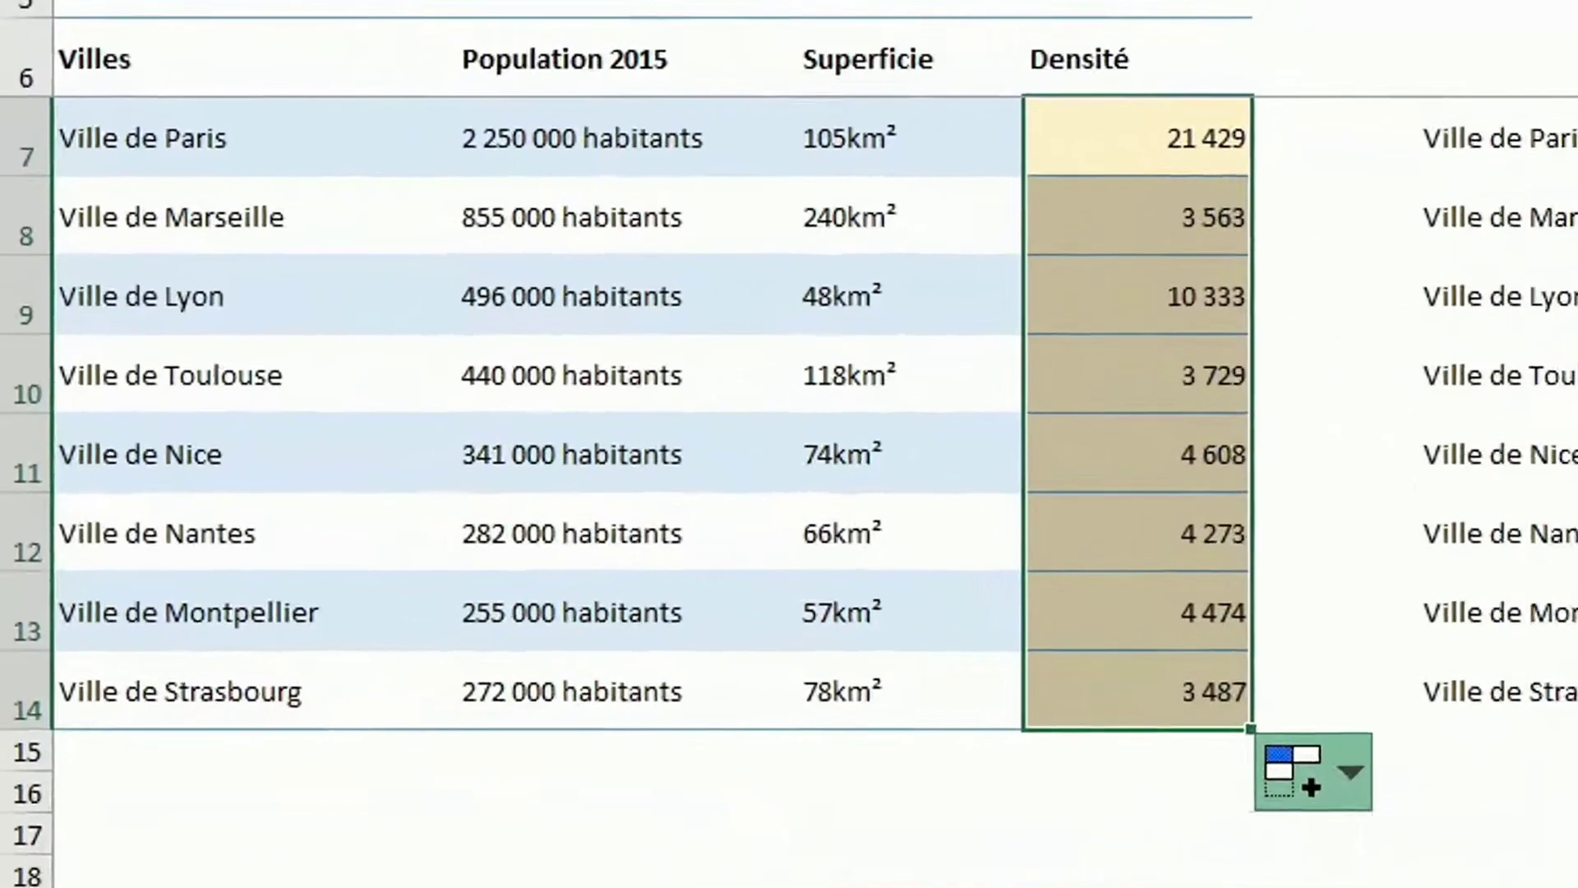